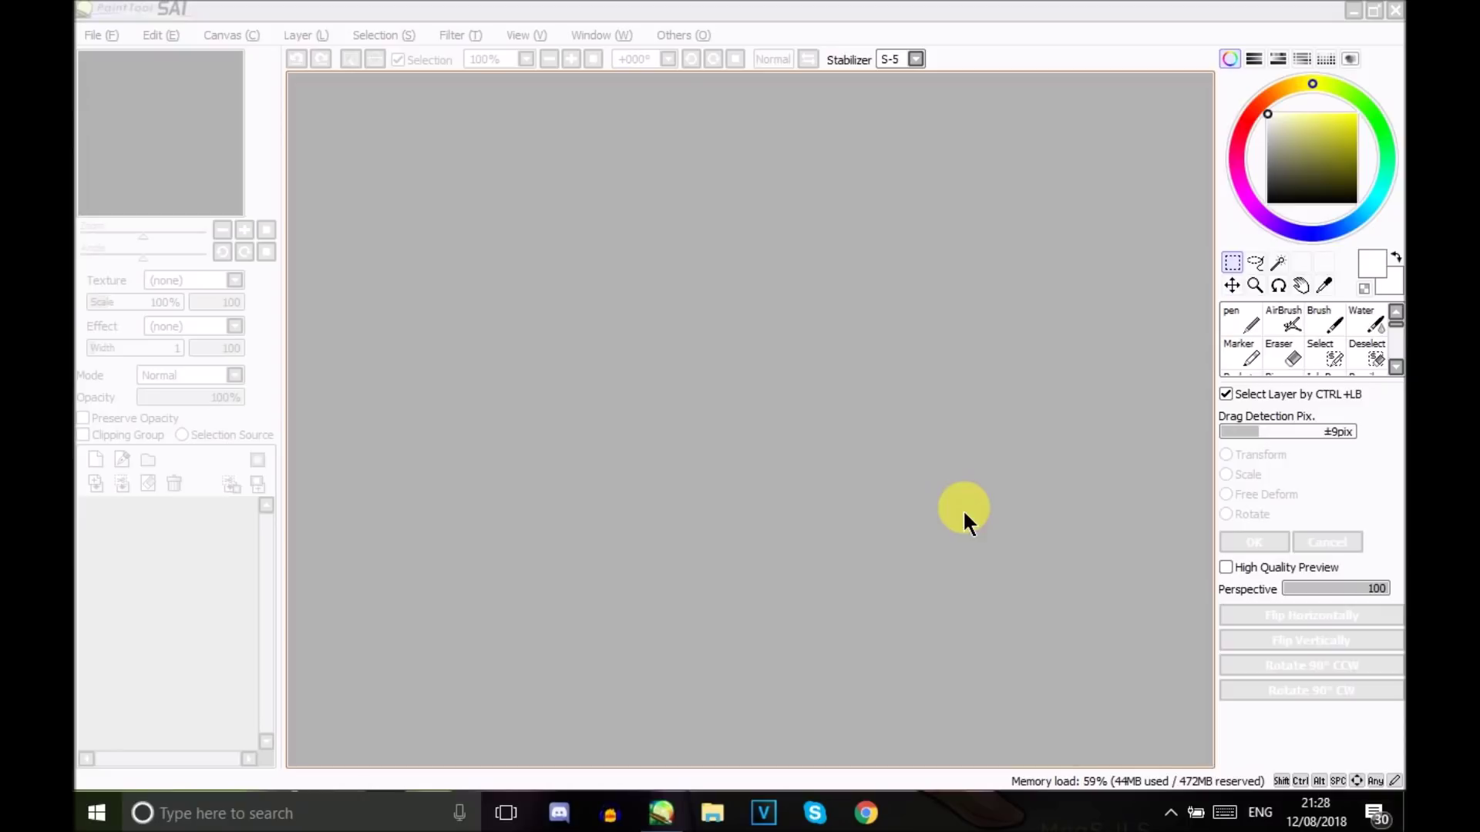
# Create a new canvas 891 pixels wide and 1260 pixels high at 1 pixel/inch
pyautogui.click(676, 487)
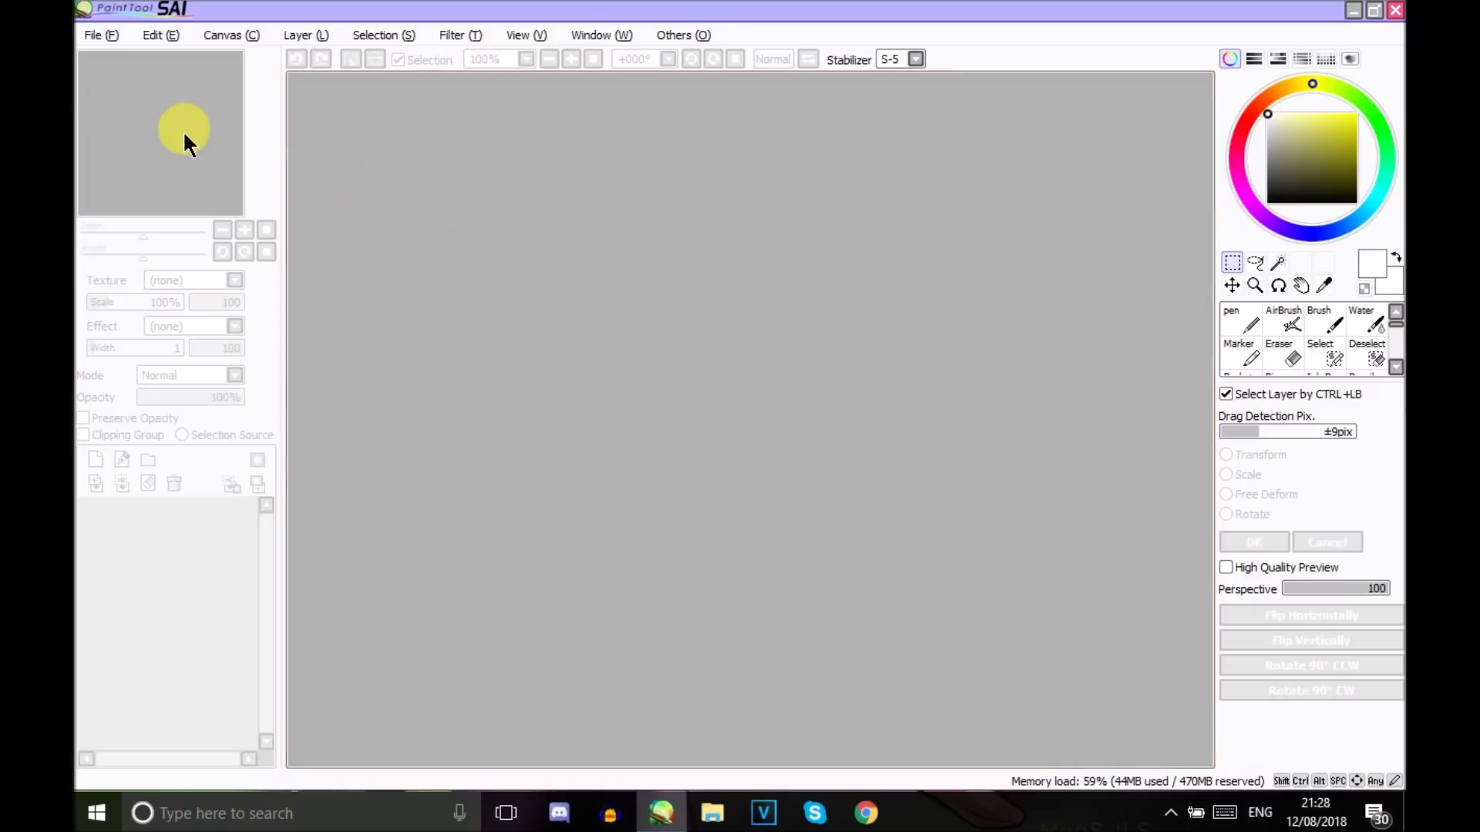
pyautogui.click(116, 37)
pyautogui.click(117, 58)
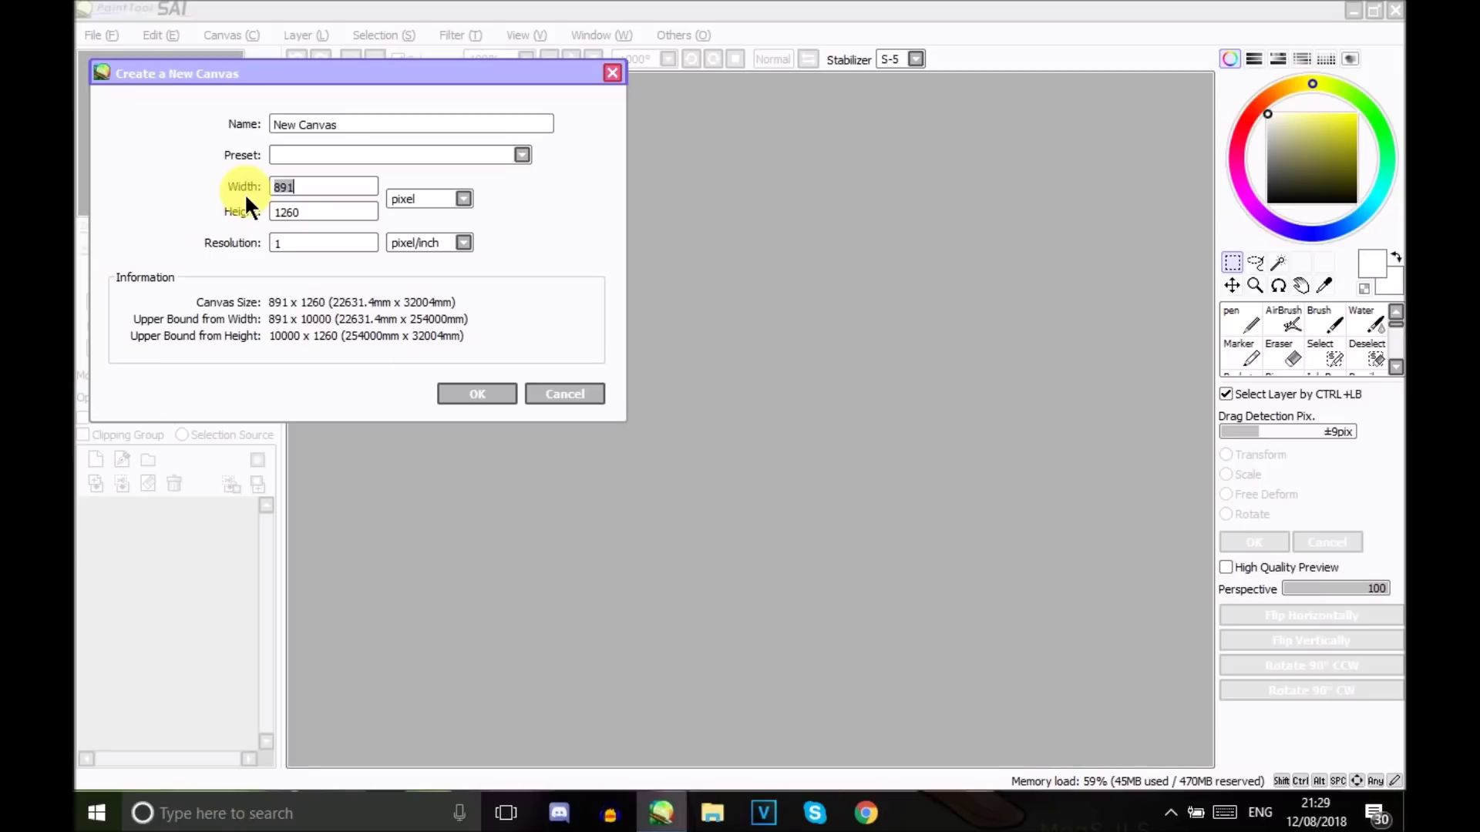
pyautogui.click(457, 394)
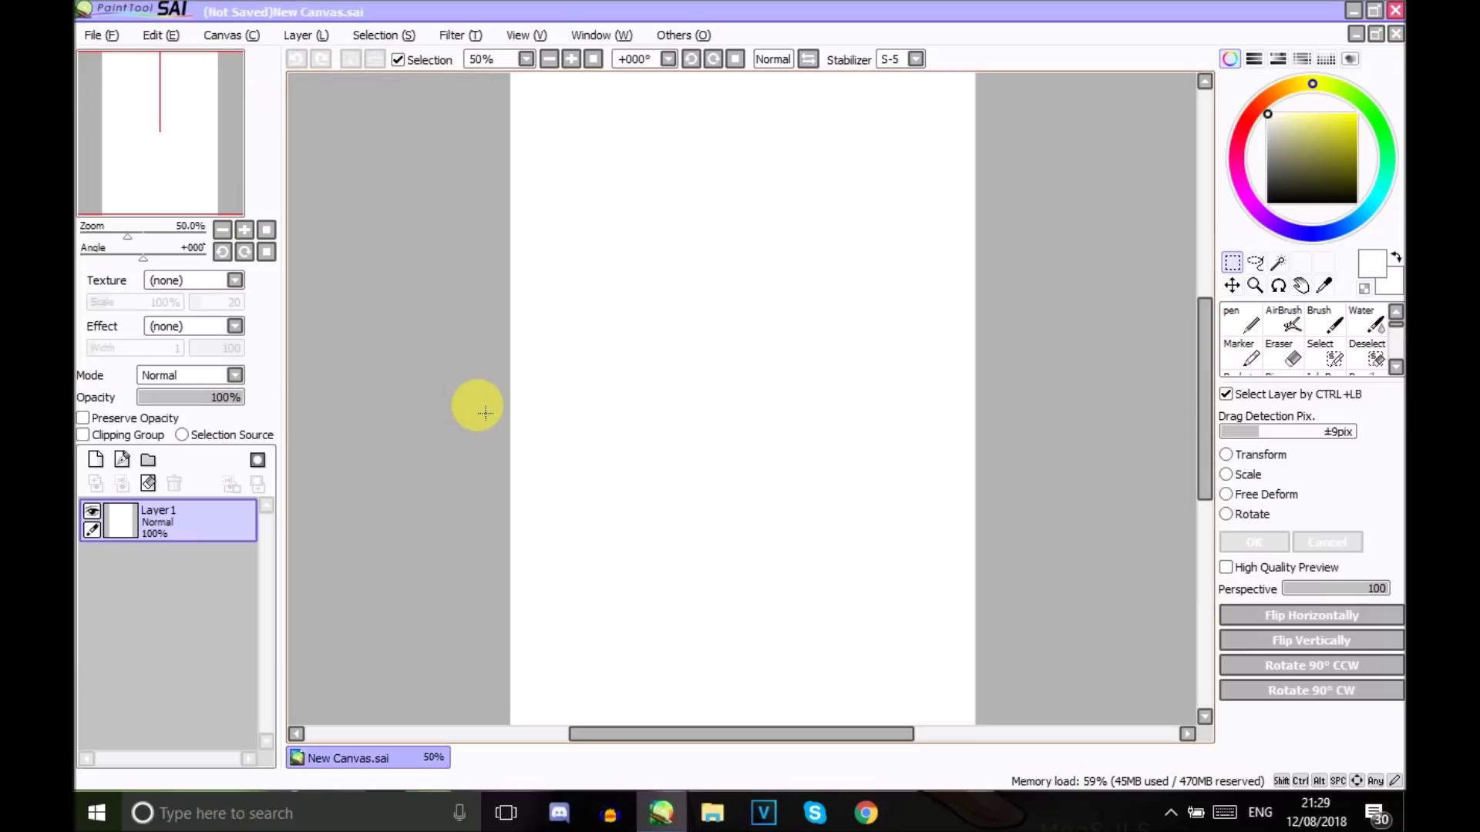
# Change the canvas size to a width of 1150 pixels
pyautogui.click(549, 59)
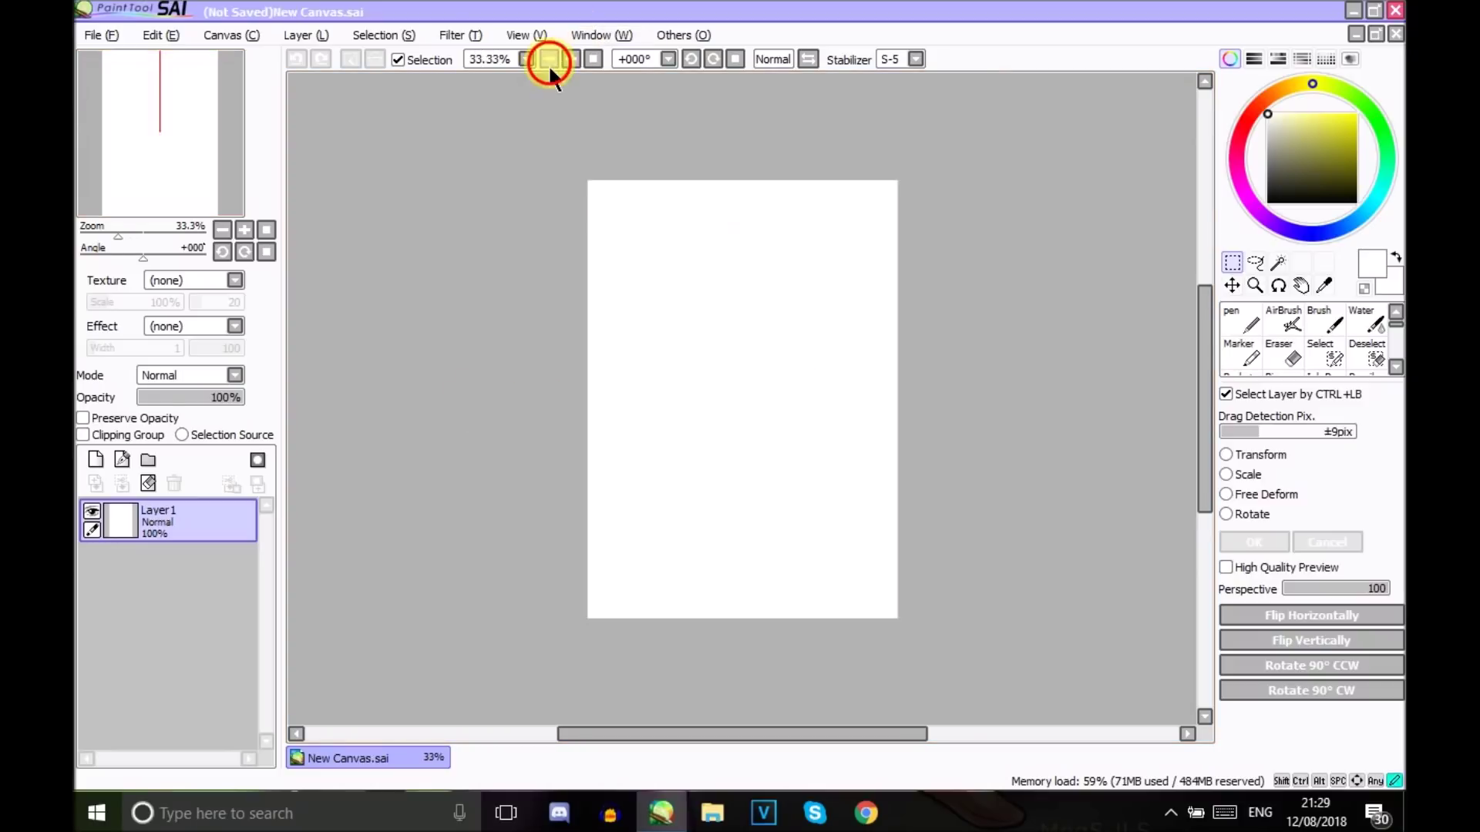
pyautogui.click(571, 60)
pyautogui.click(550, 62)
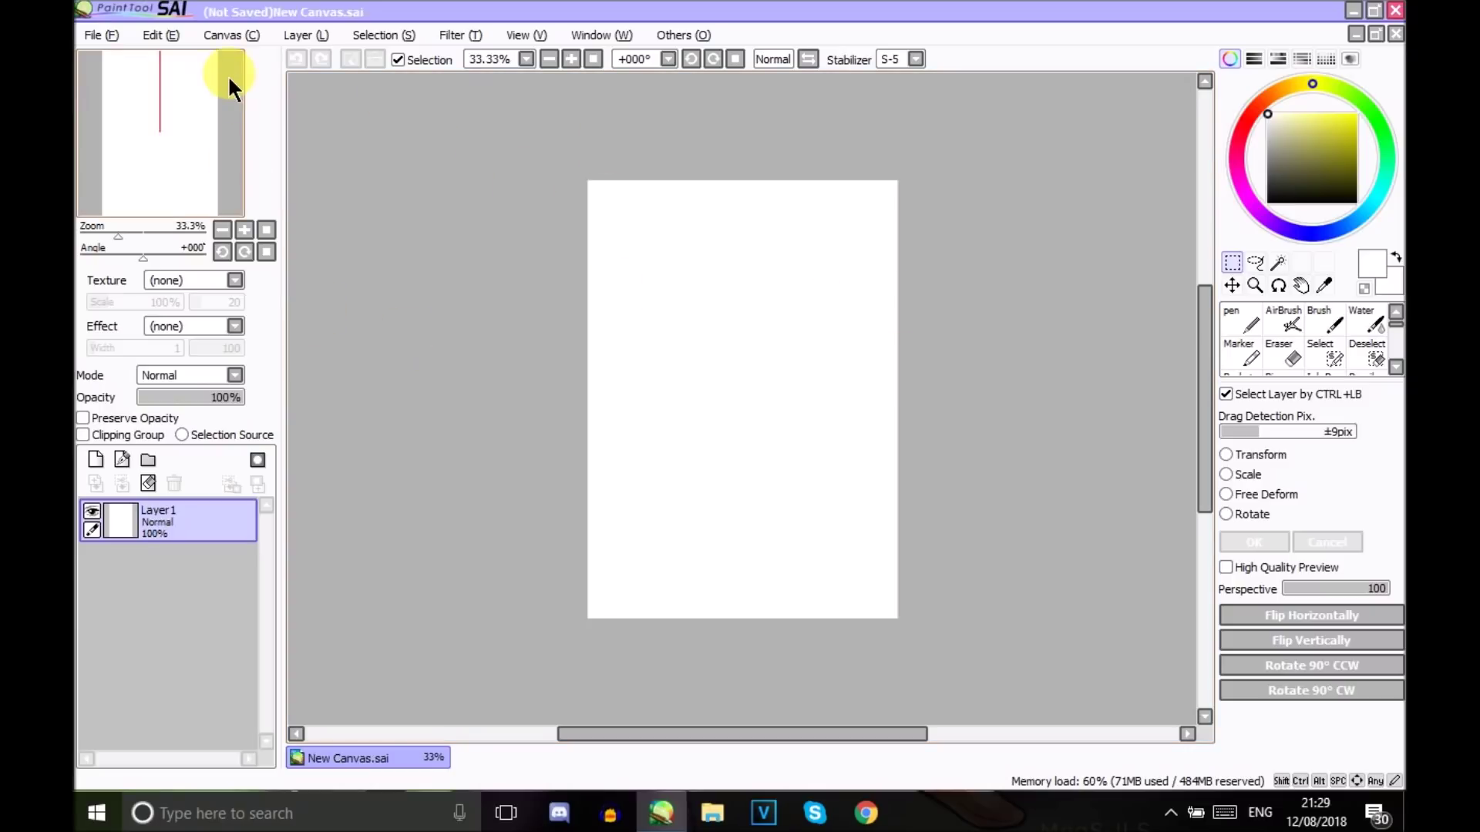
pyautogui.moveTo(228, 76); pyautogui.dragTo(252, 30)
pyautogui.click(247, 31)
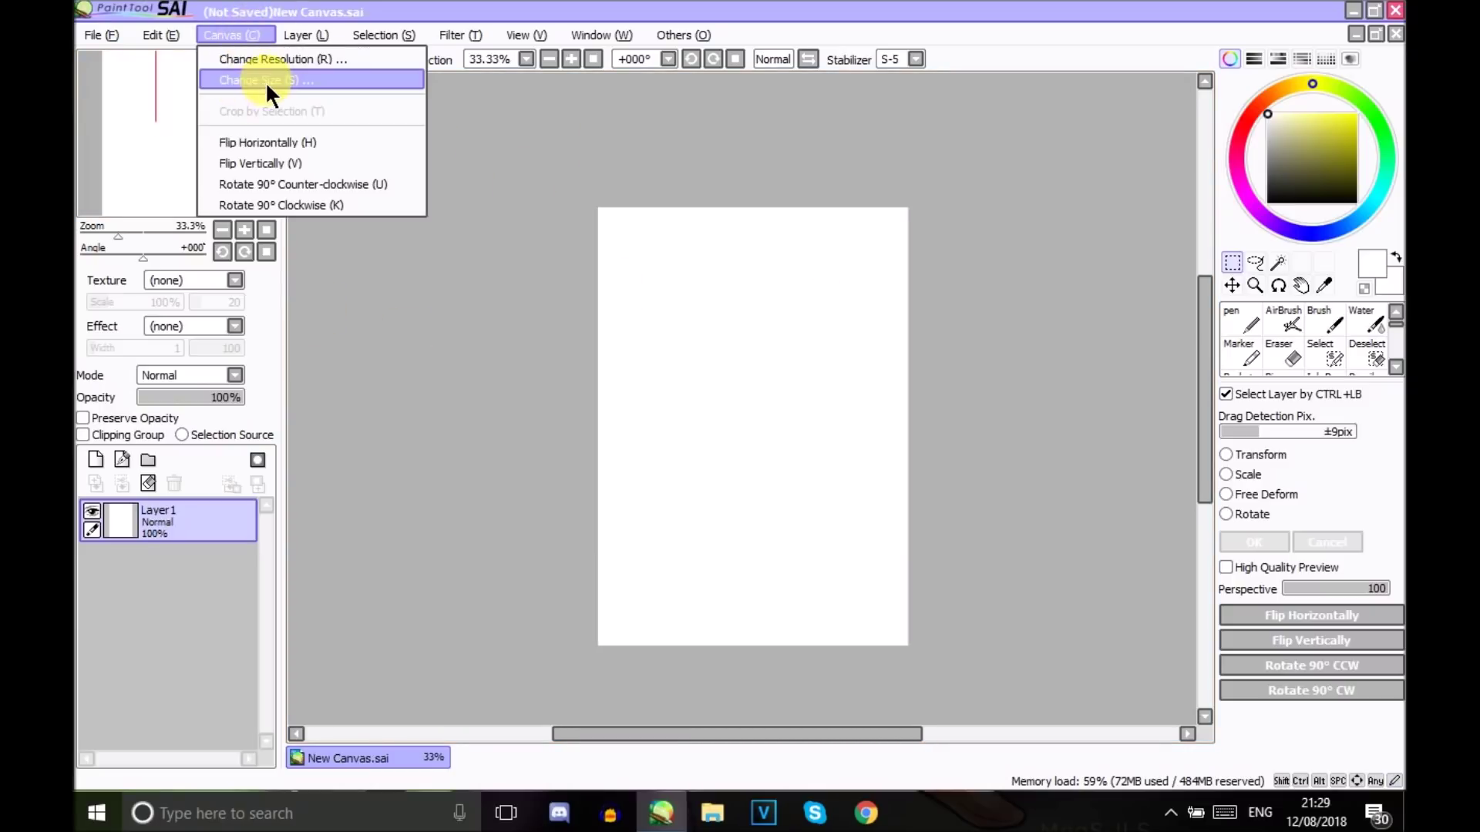
pyautogui.click(265, 80)
pyautogui.write('11')
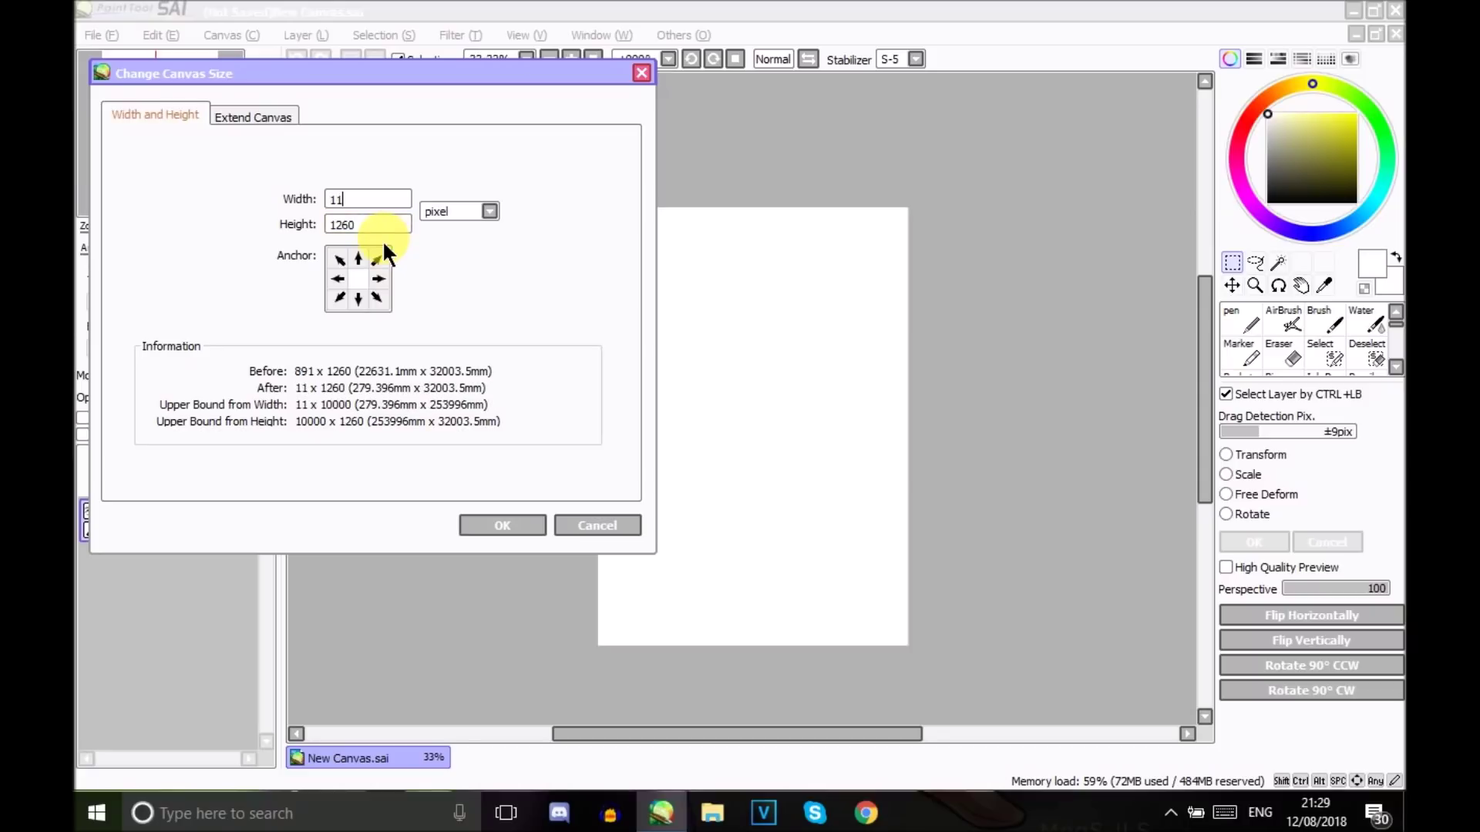
pyautogui.write('50')
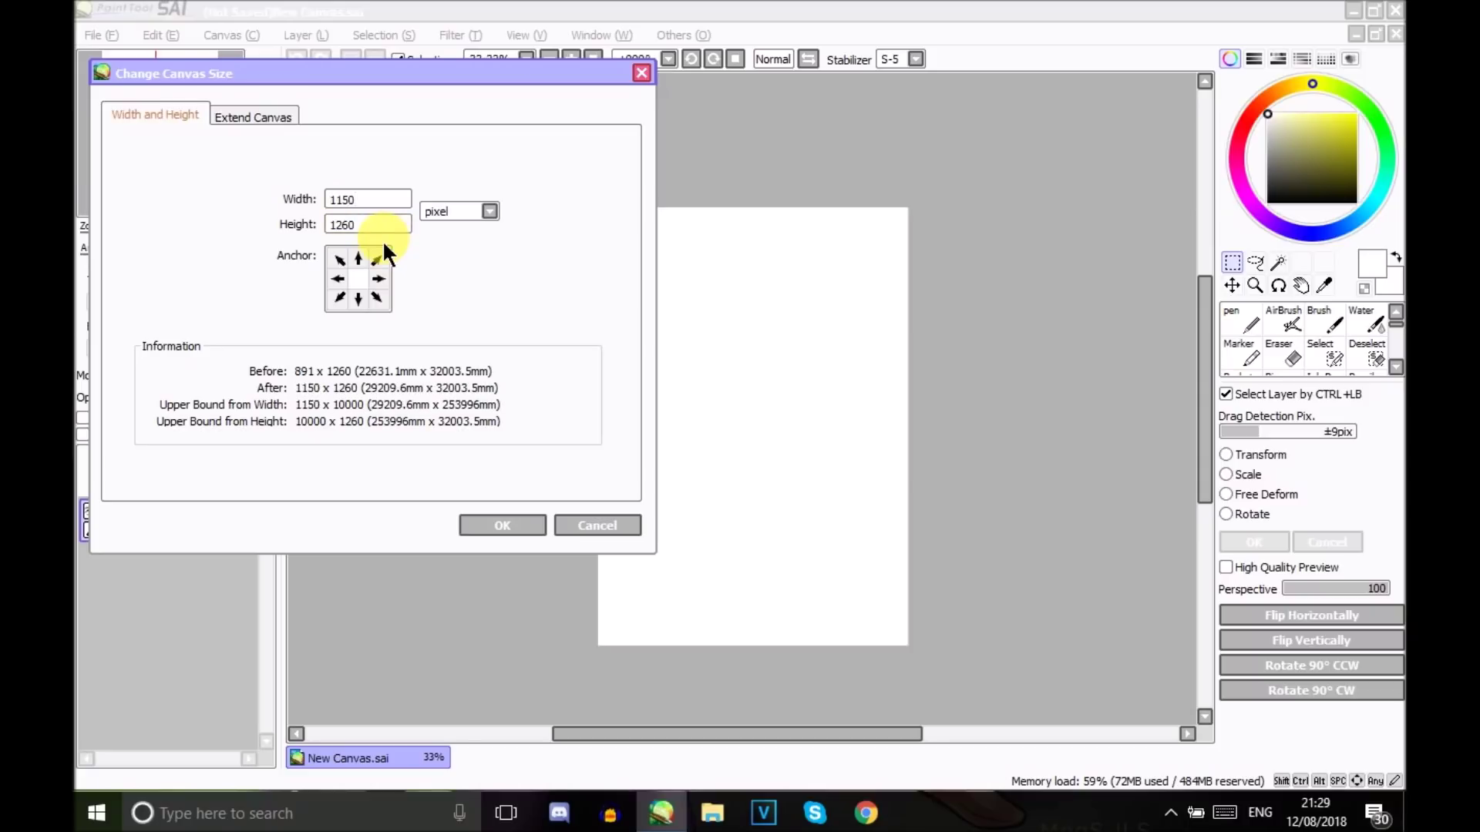
pyautogui.press('Return')
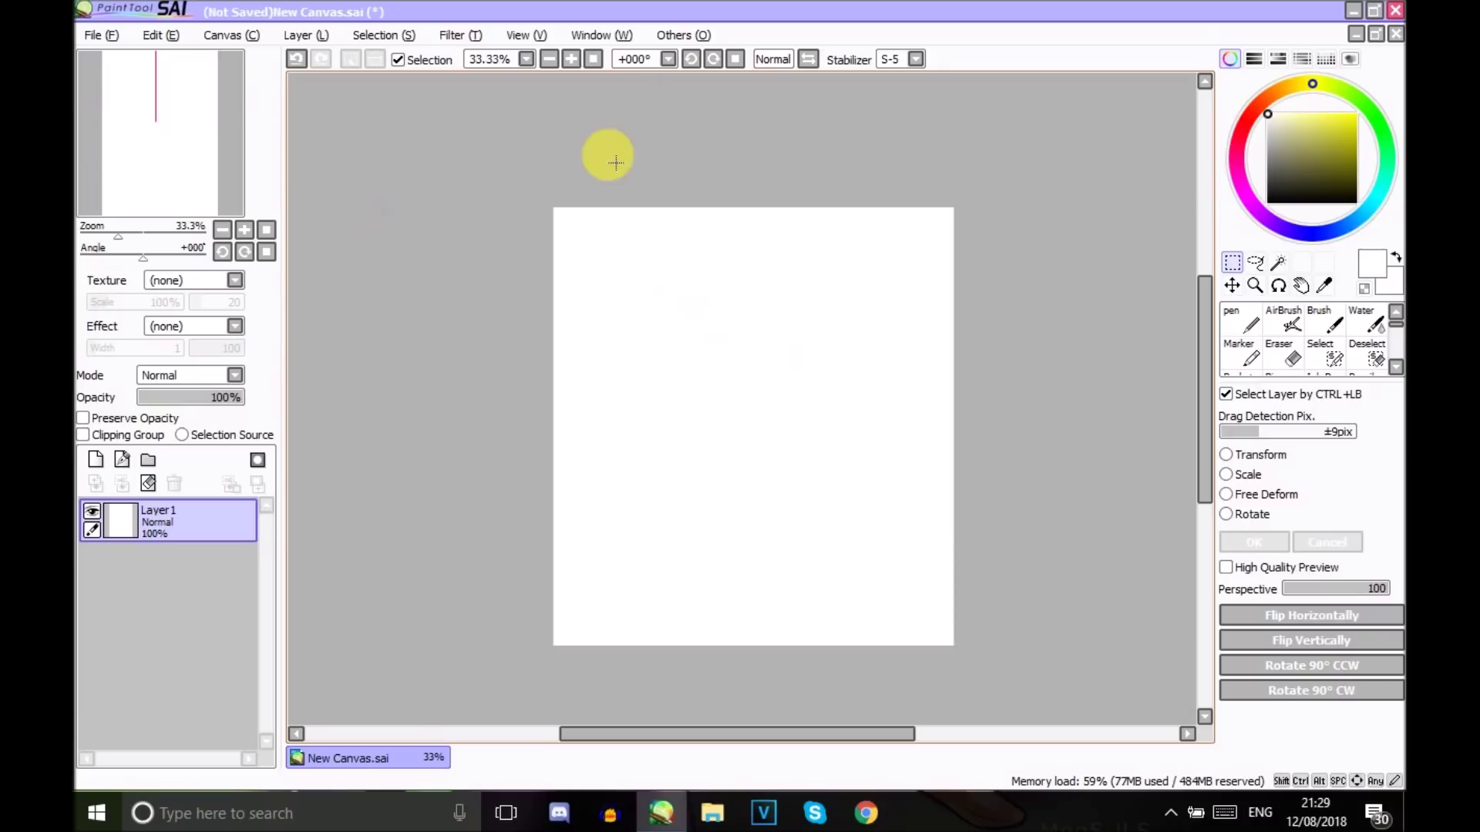
# Enlarge the brush list, add a new Pencil tool in the empty slot above BinaryPen and select it
pyautogui.click(570, 59)
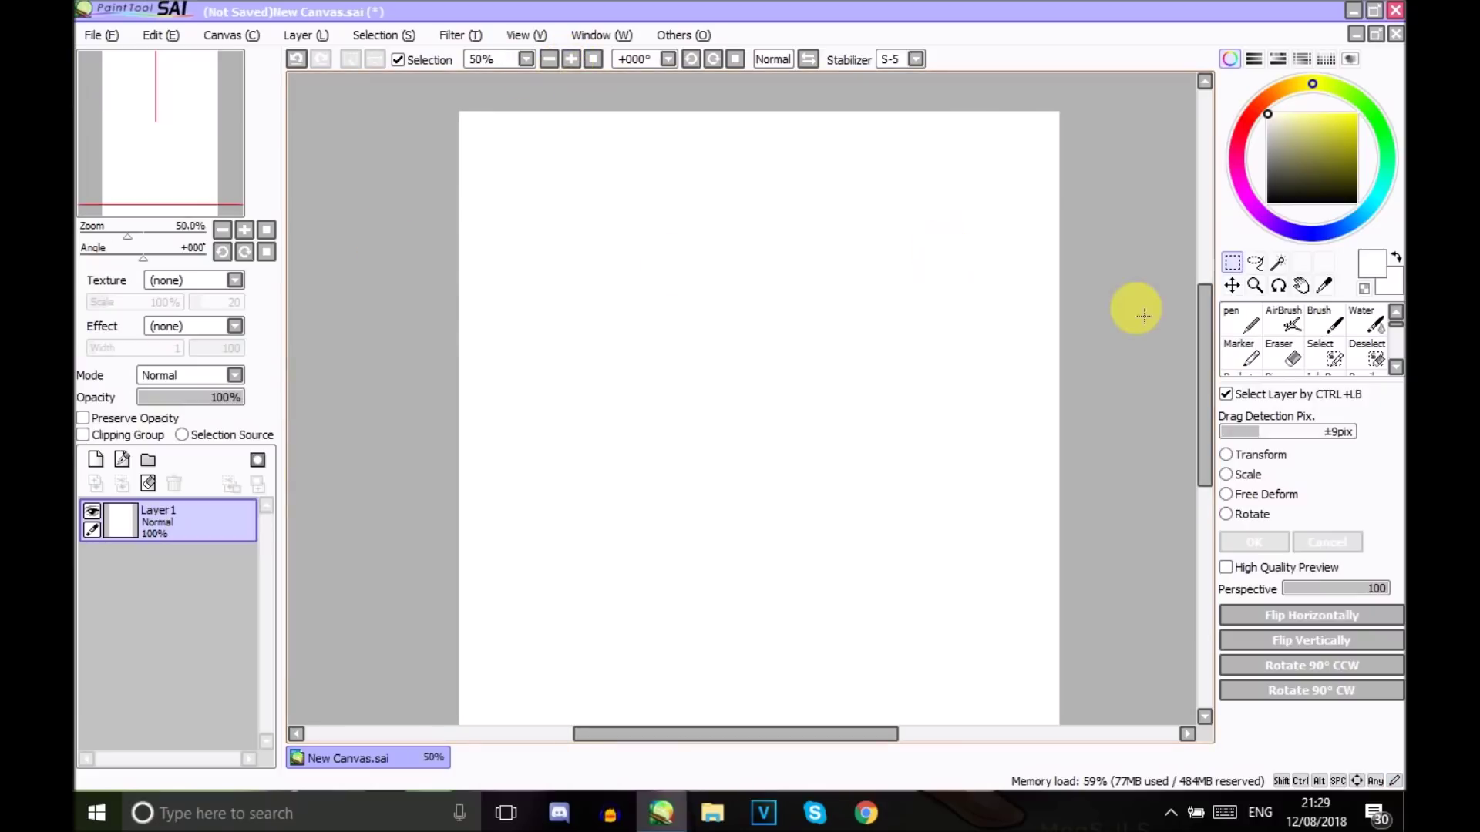
pyautogui.moveTo(1200, 308); pyautogui.dragTo(1205, 358)
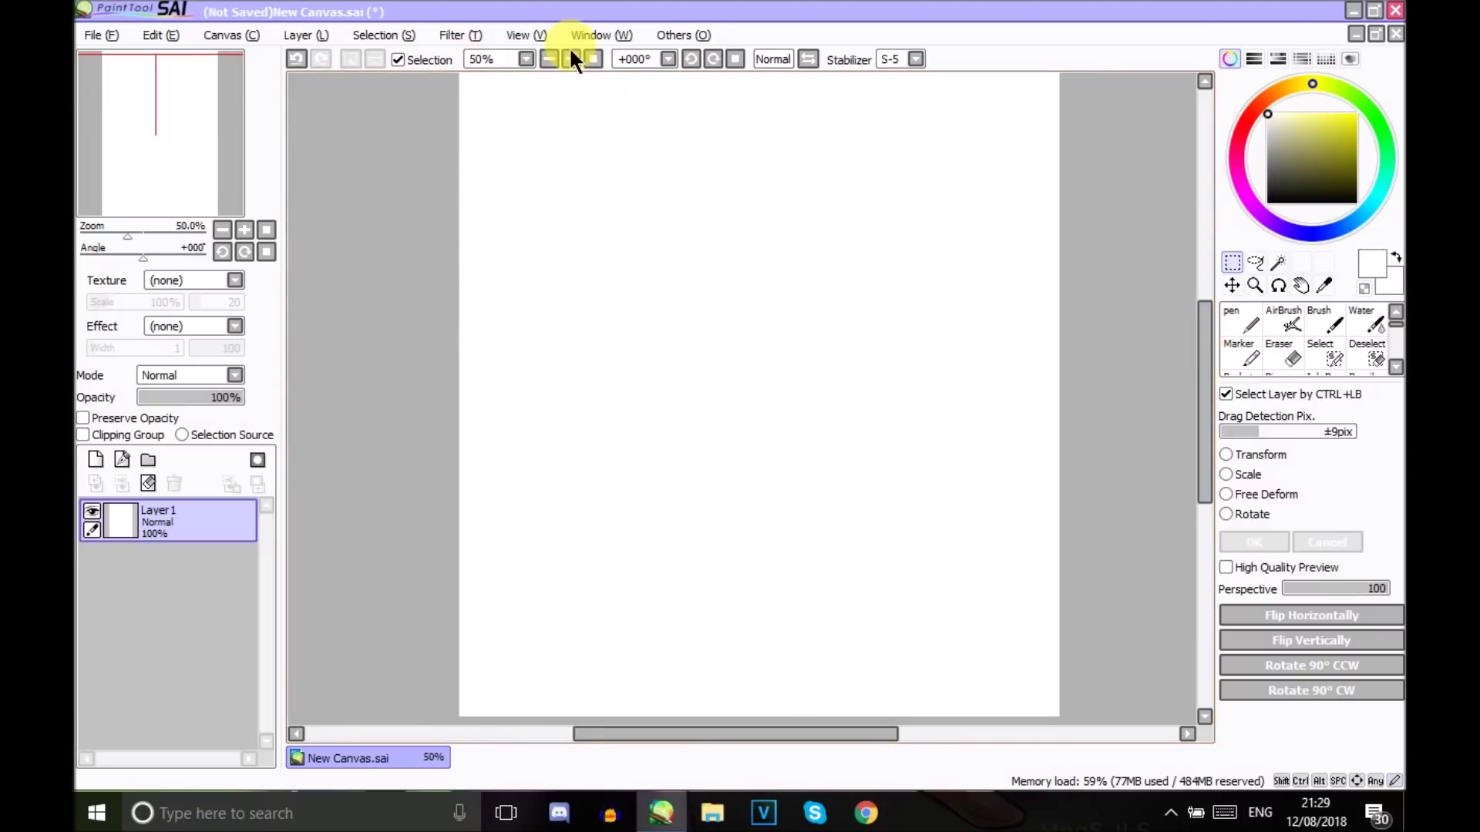
pyautogui.click(548, 59)
pyautogui.moveTo(1334, 397)
pyautogui.mouseDown()
pyautogui.moveTo(1348, 438)
pyautogui.moveTo(1347, 410)
pyautogui.moveTo(1345, 655)
pyautogui.moveTo(1325, 699)
pyautogui.moveTo(1350, 514)
pyautogui.moveTo(1341, 433)
pyautogui.mouseUp()
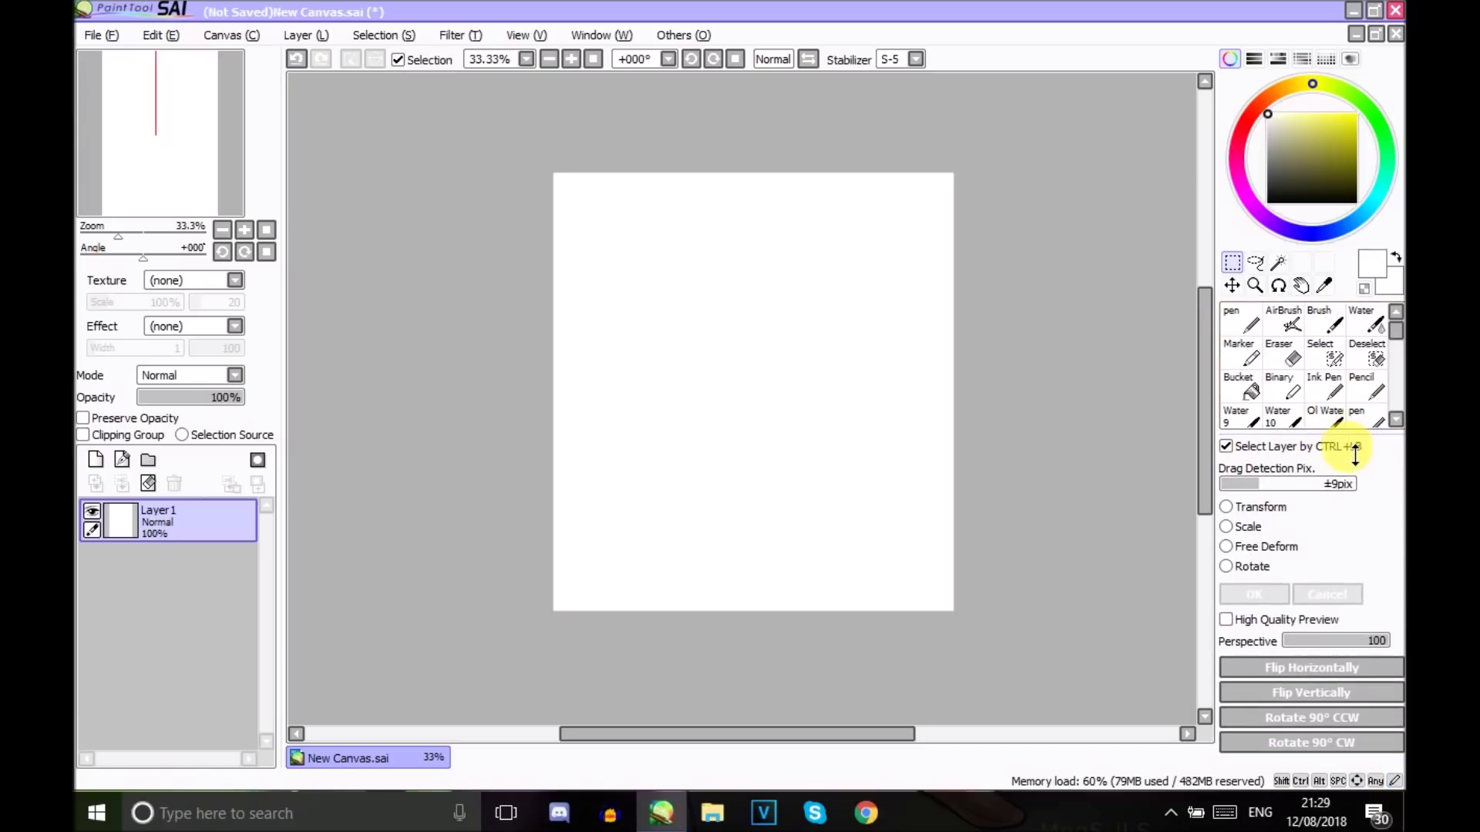
pyautogui.click(1397, 350)
pyautogui.click(1396, 351)
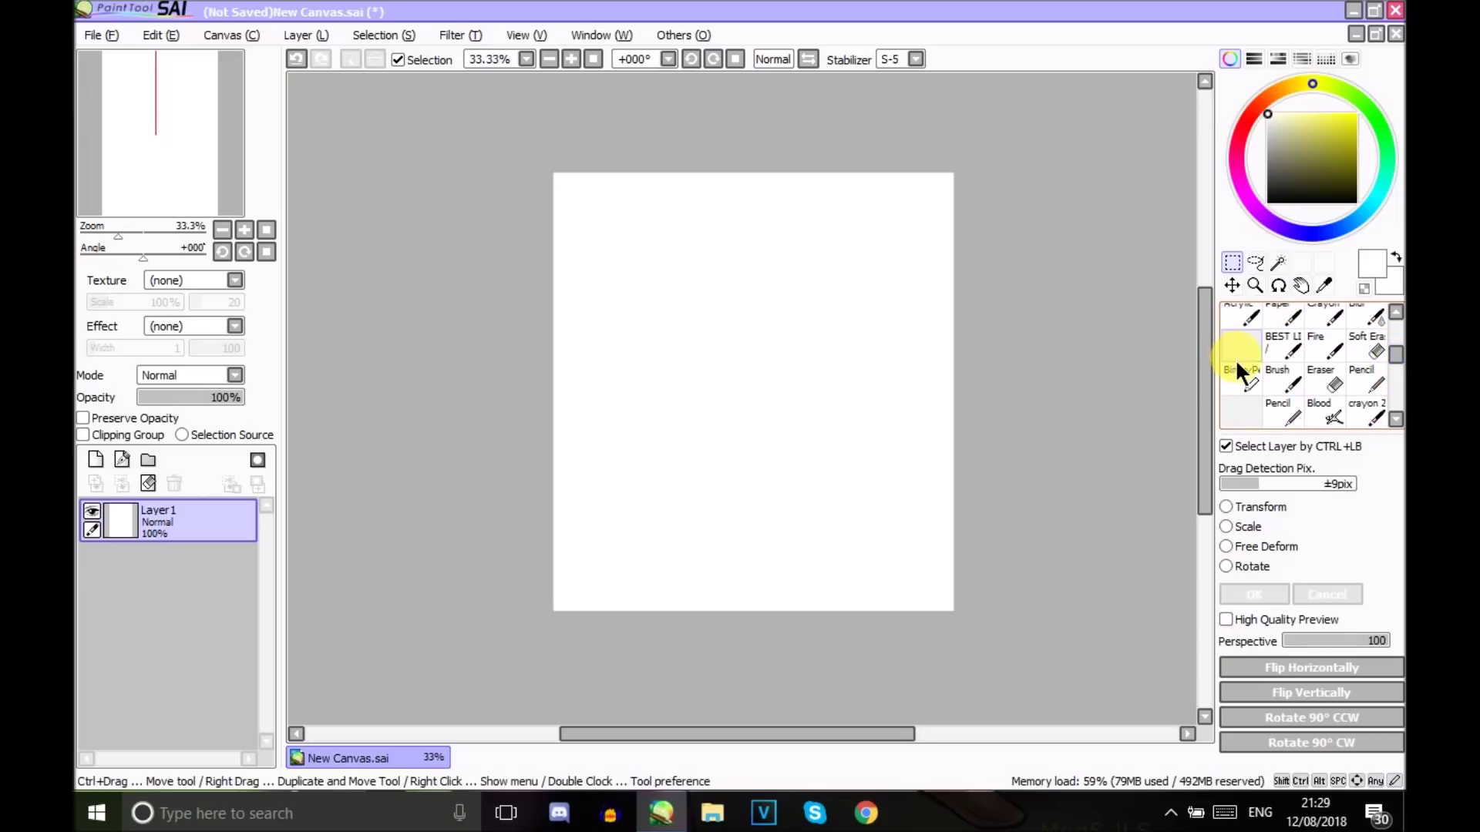
pyautogui.rightClick(1235, 359)
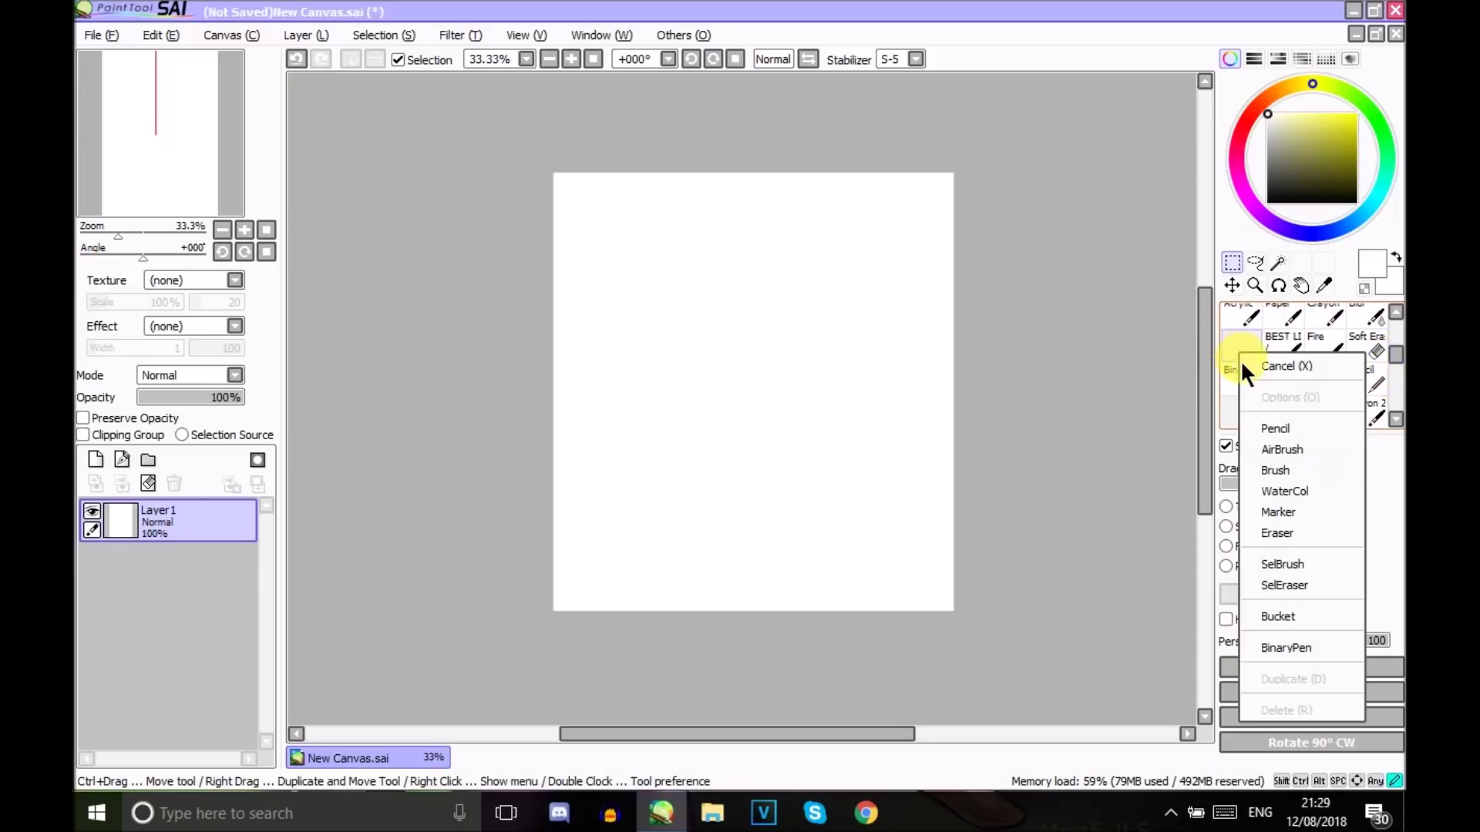
pyautogui.click(1284, 430)
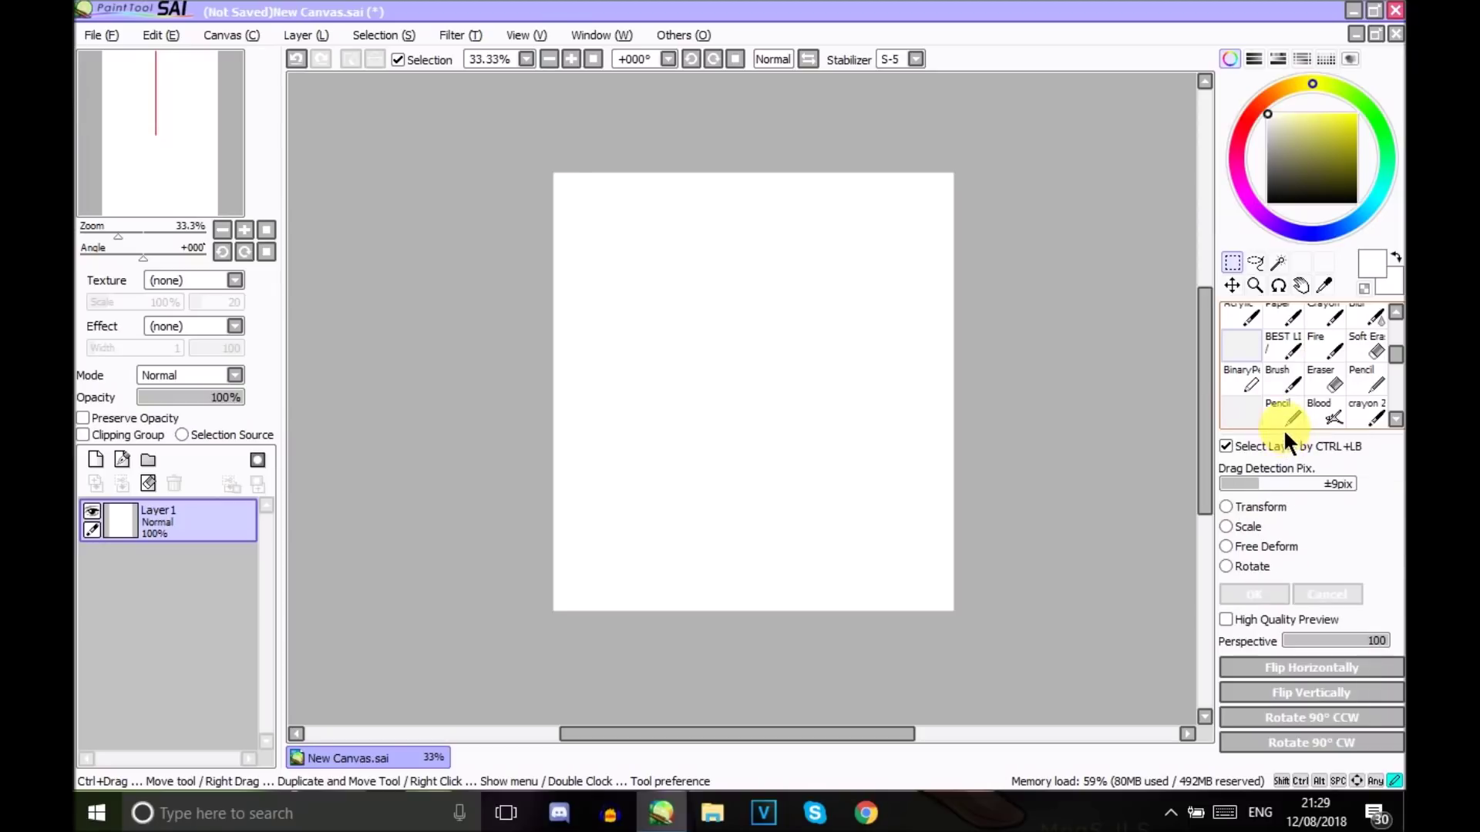
pyautogui.click(1242, 346)
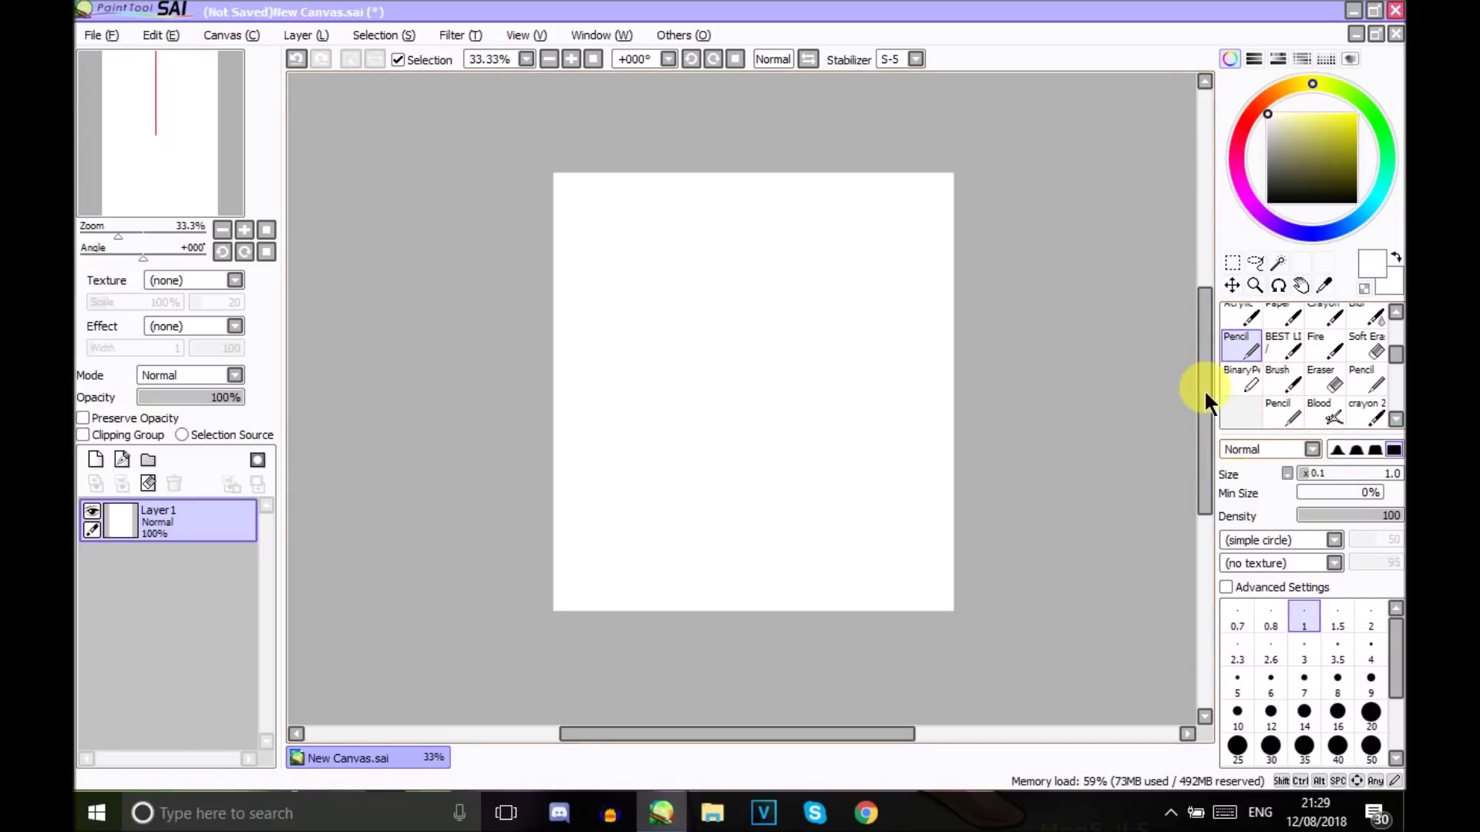
# Configure the new Pencil with density 38, black colour and brush size 50
pyautogui.moveTo(1324, 517); pyautogui.dragTo(1338, 515)
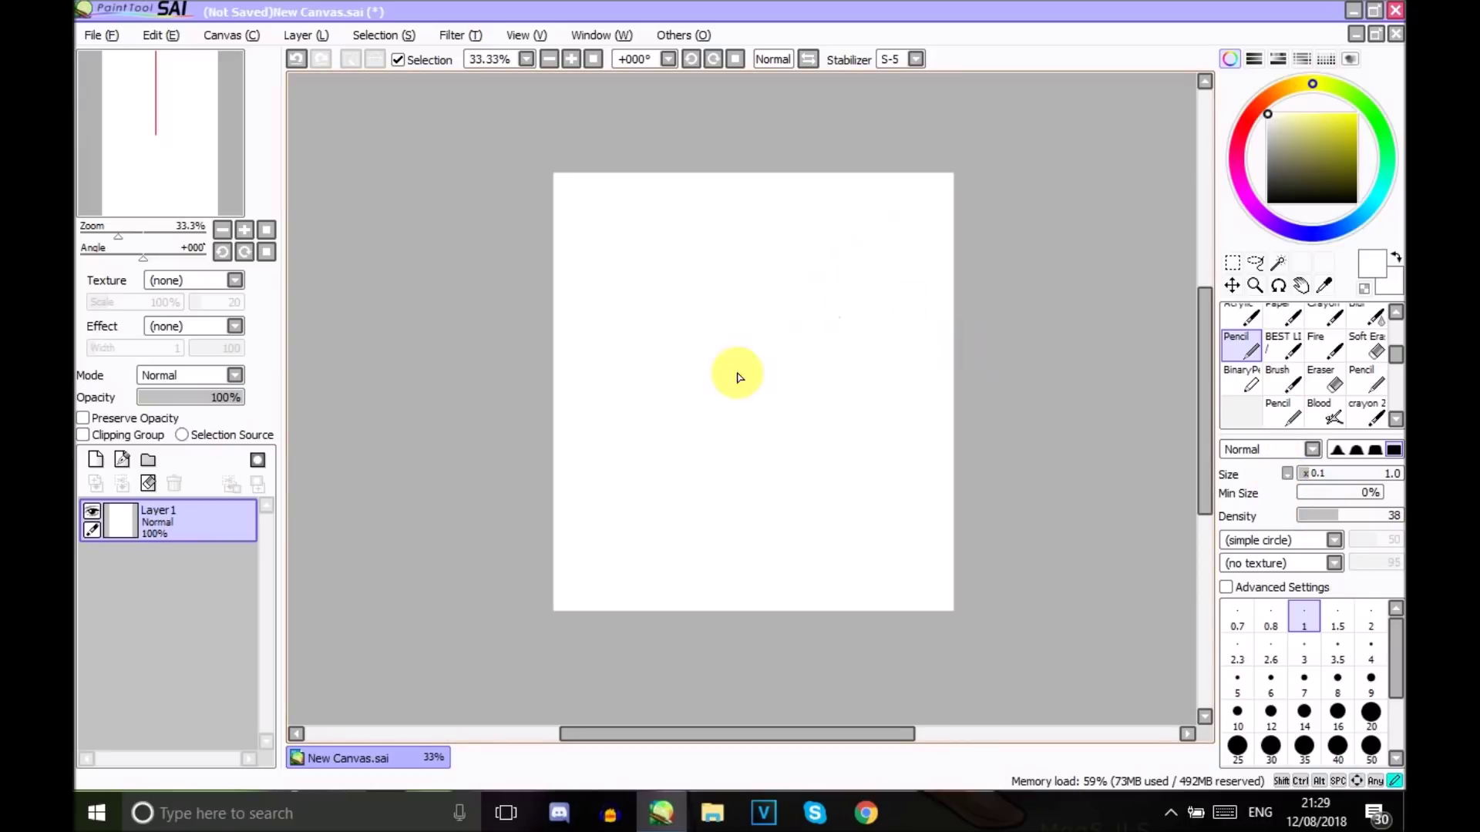
pyautogui.moveTo(1341, 192); pyautogui.dragTo(1358, 203)
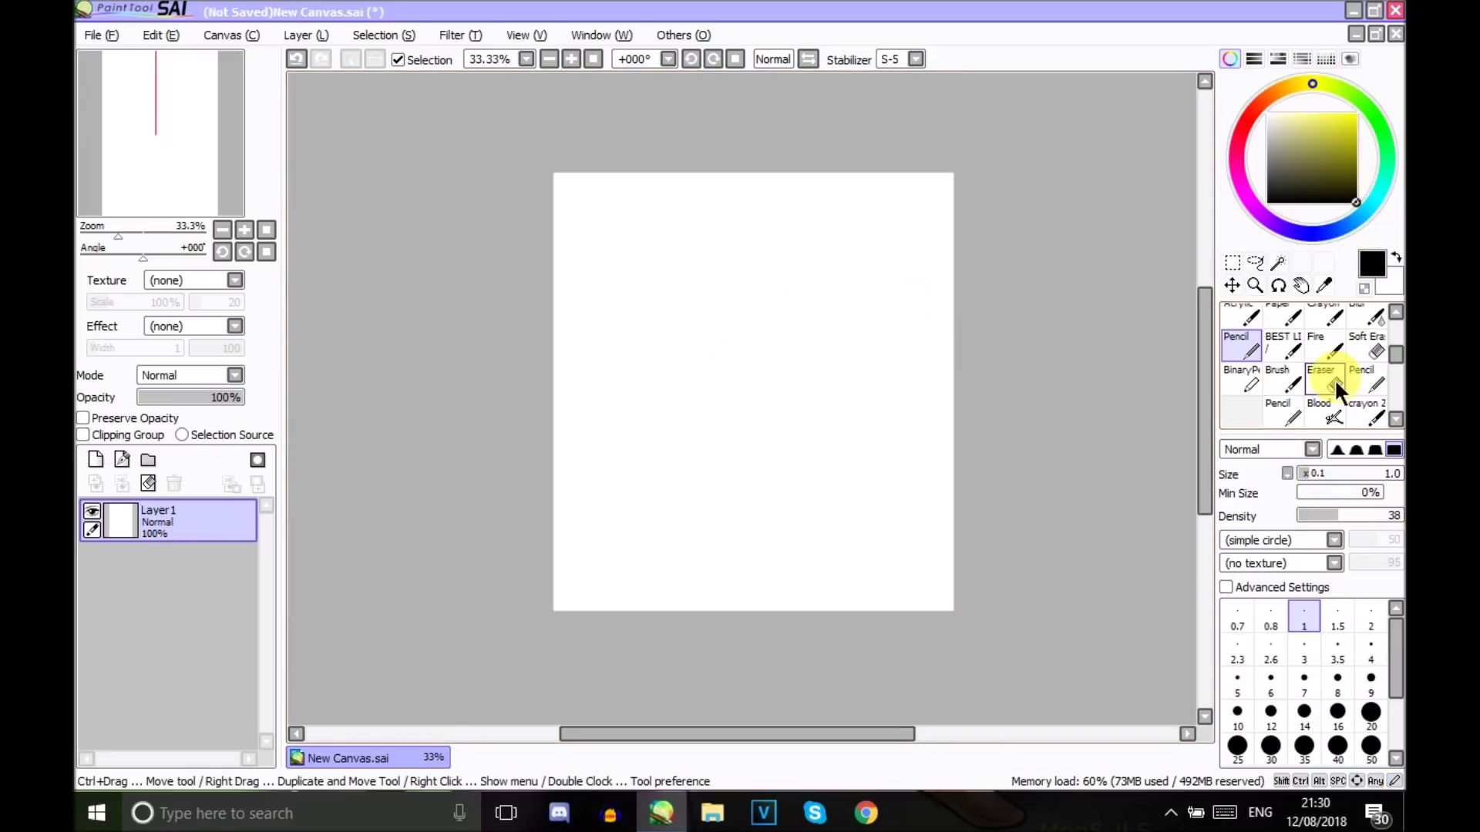
pyautogui.click(1371, 746)
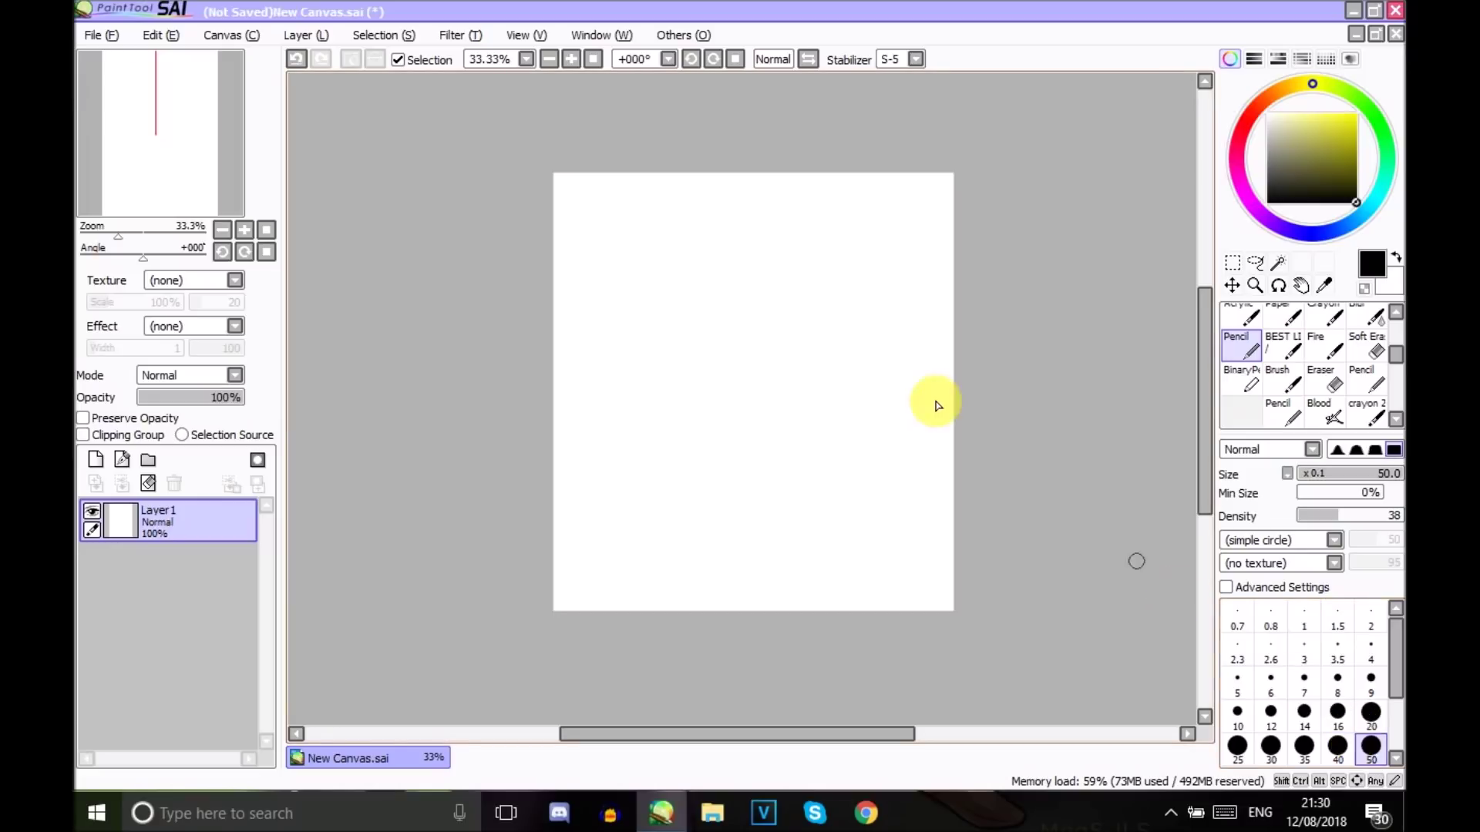
# Draw low-density test strokes on the canvas, and set the Pencil's density to 100 for a comparison stroke
pyautogui.moveTo(852, 262); pyautogui.dragTo(782, 330)
pyautogui.moveTo(944, 361)
pyautogui.mouseDown()
pyautogui.moveTo(853, 314)
pyautogui.moveTo(763, 455)
pyautogui.moveTo(798, 462)
pyautogui.mouseUp()
pyautogui.moveTo(1345, 514); pyautogui.dragTo(1399, 500)
pyautogui.moveTo(793, 248)
pyautogui.mouseDown()
pyautogui.moveTo(701, 284)
pyautogui.moveTo(828, 261)
pyautogui.mouseUp()
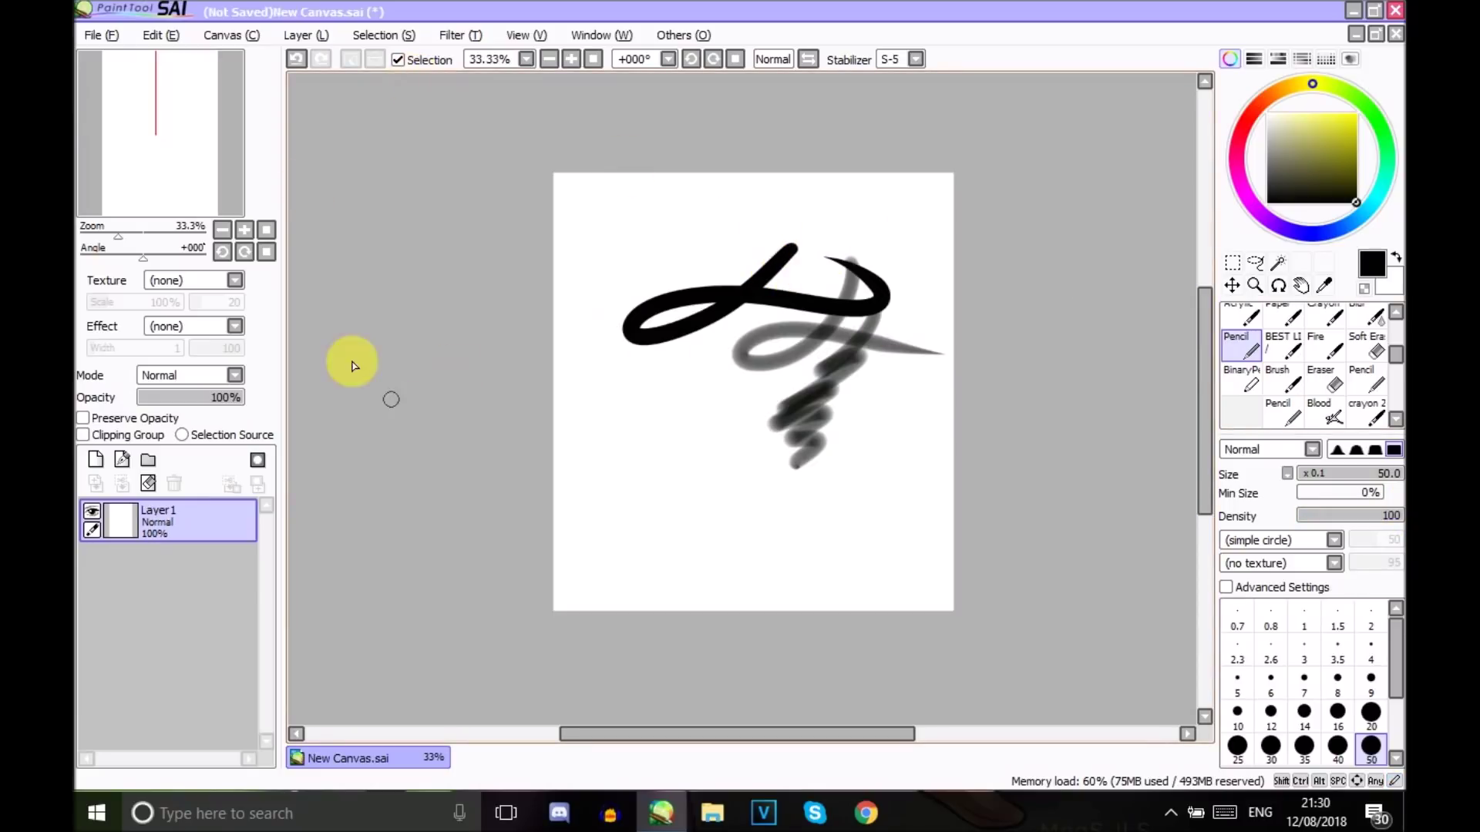
# Undo all the density test strokes so the canvas is blank
pyautogui.click(296, 60)
pyautogui.click(296, 60)
pyautogui.click(297, 60)
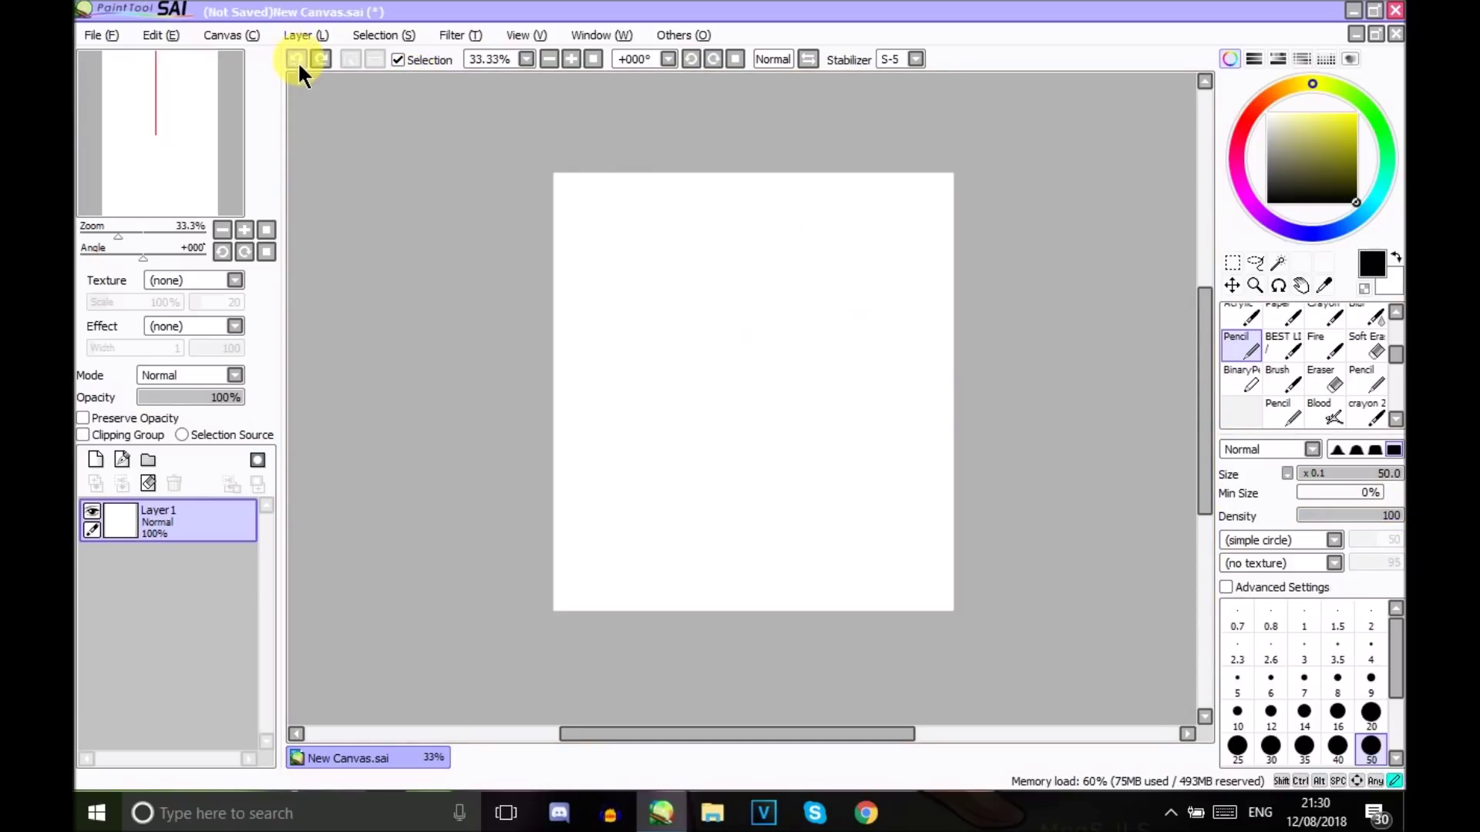
# Set the Pencil's brush shape to Rough_Flat and draw test strokes in the middle of the canvas
pyautogui.click(1252, 543)
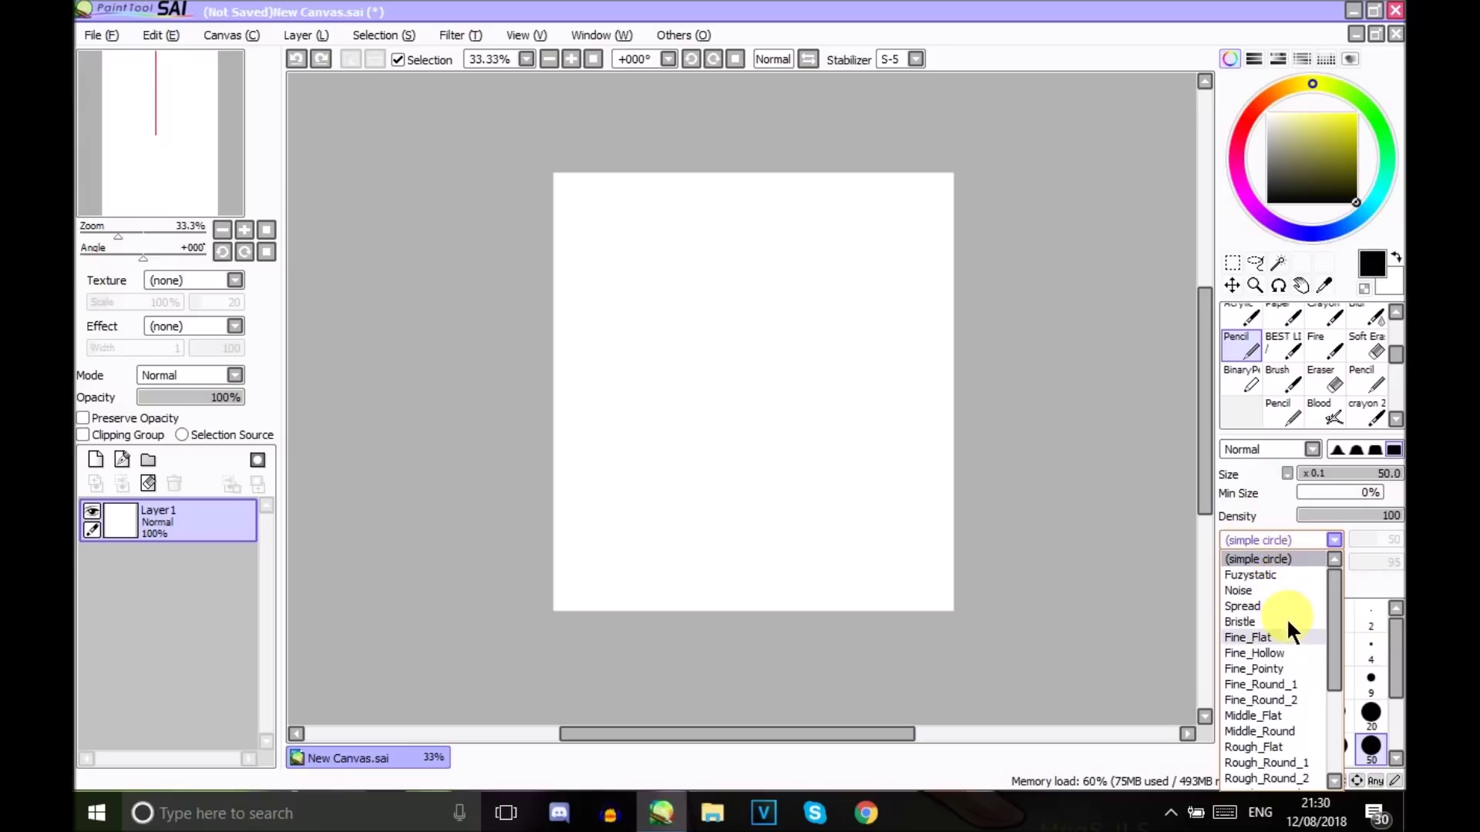
pyautogui.moveTo(1332, 608)
pyautogui.mouseDown()
pyautogui.moveTo(1325, 652)
pyautogui.moveTo(1261, 678)
pyautogui.mouseUp()
pyautogui.click(1270, 647)
pyautogui.moveTo(779, 258)
pyautogui.mouseDown()
pyautogui.moveTo(755, 304)
pyautogui.moveTo(789, 407)
pyautogui.moveTo(784, 443)
pyautogui.moveTo(826, 476)
pyautogui.mouseUp()
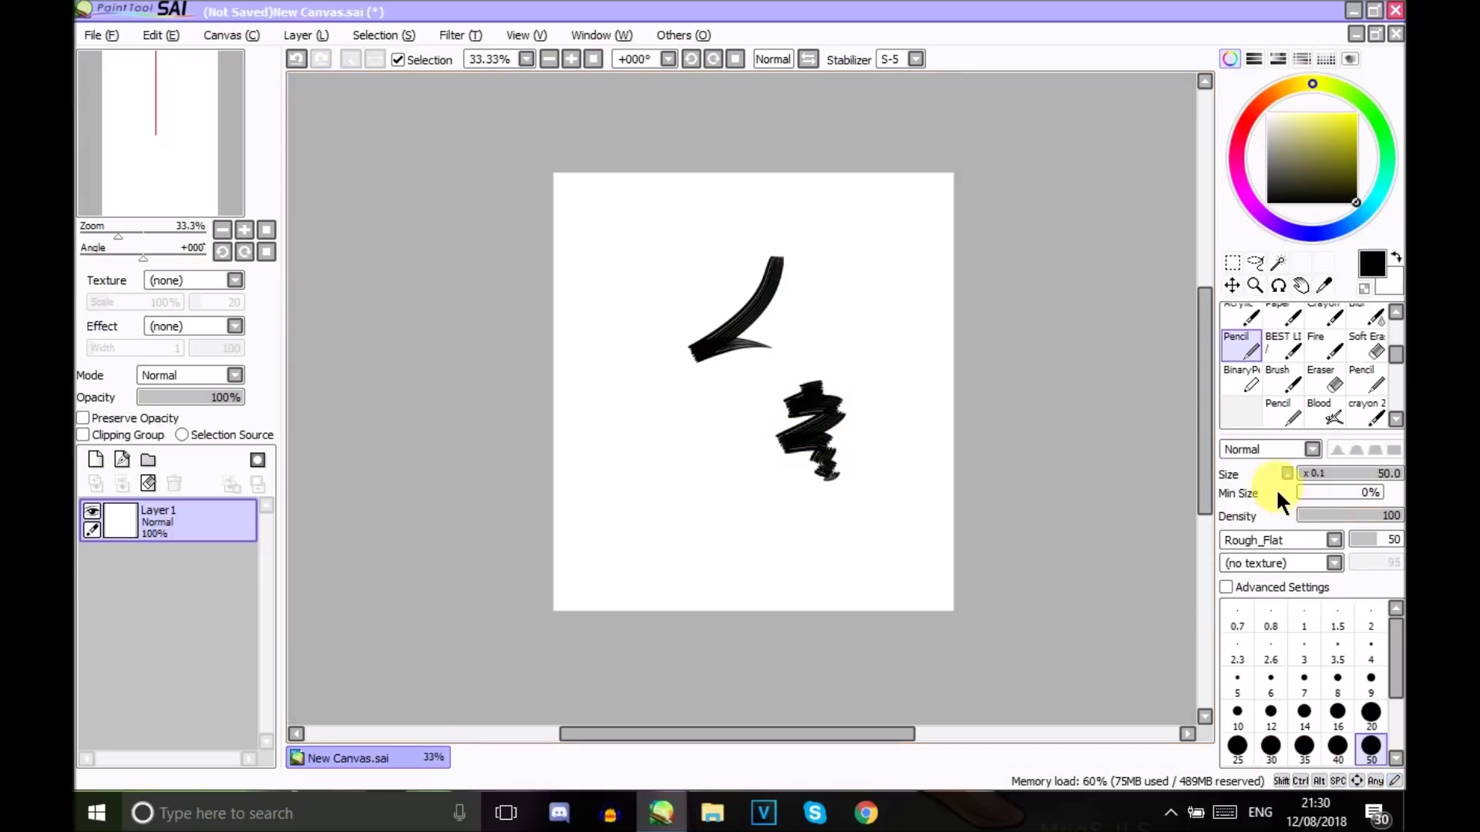
# Set the brush shape to Middle_Flat and draw a zigzag test stroke near the canvas's upper-right corner
pyautogui.click(1265, 563)
pyautogui.click(1266, 538)
pyautogui.click(1266, 538)
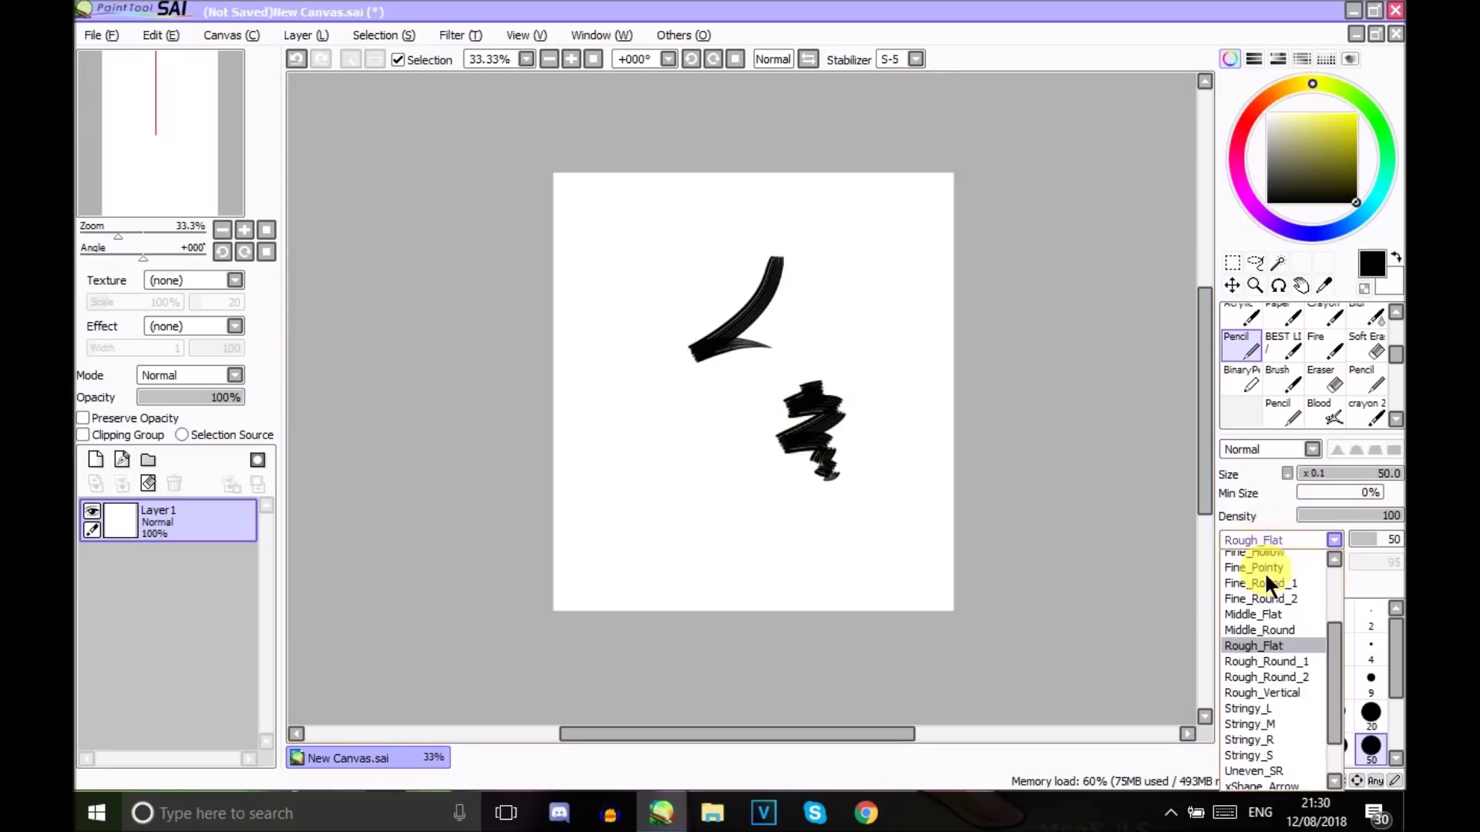
pyautogui.click(1264, 614)
pyautogui.moveTo(894, 240); pyautogui.dragTo(872, 333)
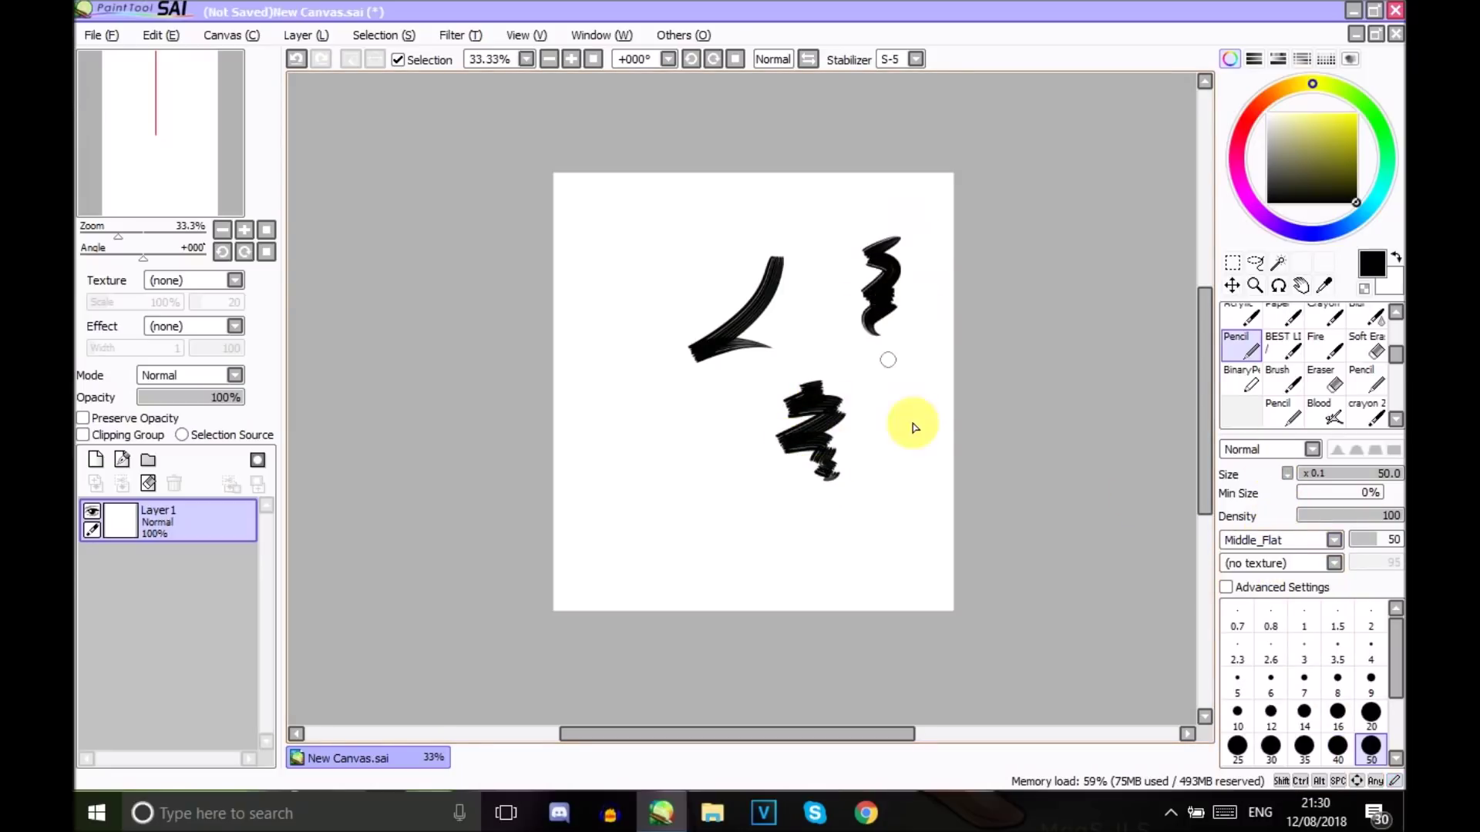
# Set the brush shape to Uneven_SR and draw several test scribbles across the left and lower canvas
pyautogui.click(1266, 545)
pyautogui.scroll(-2, 1327, 678)
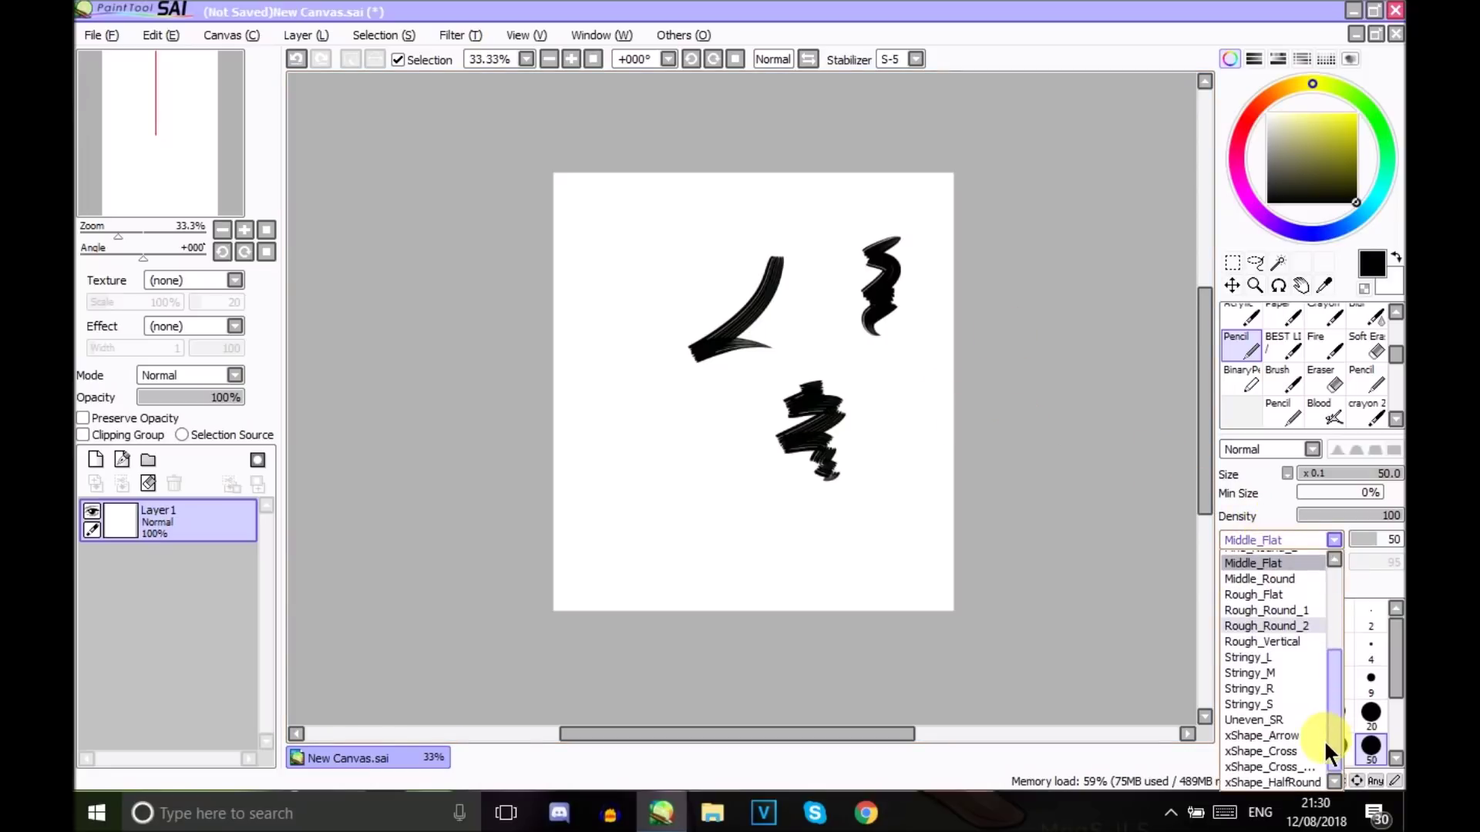
pyautogui.click(1274, 720)
pyautogui.moveTo(660, 493)
pyautogui.mouseDown()
pyautogui.moveTo(760, 485)
pyautogui.moveTo(780, 545)
pyautogui.moveTo(846, 539)
pyautogui.mouseUp()
pyautogui.moveTo(759, 397)
pyautogui.mouseDown()
pyautogui.moveTo(683, 347)
pyautogui.moveTo(701, 247)
pyautogui.moveTo(717, 330)
pyautogui.moveTo(671, 420)
pyautogui.mouseUp()
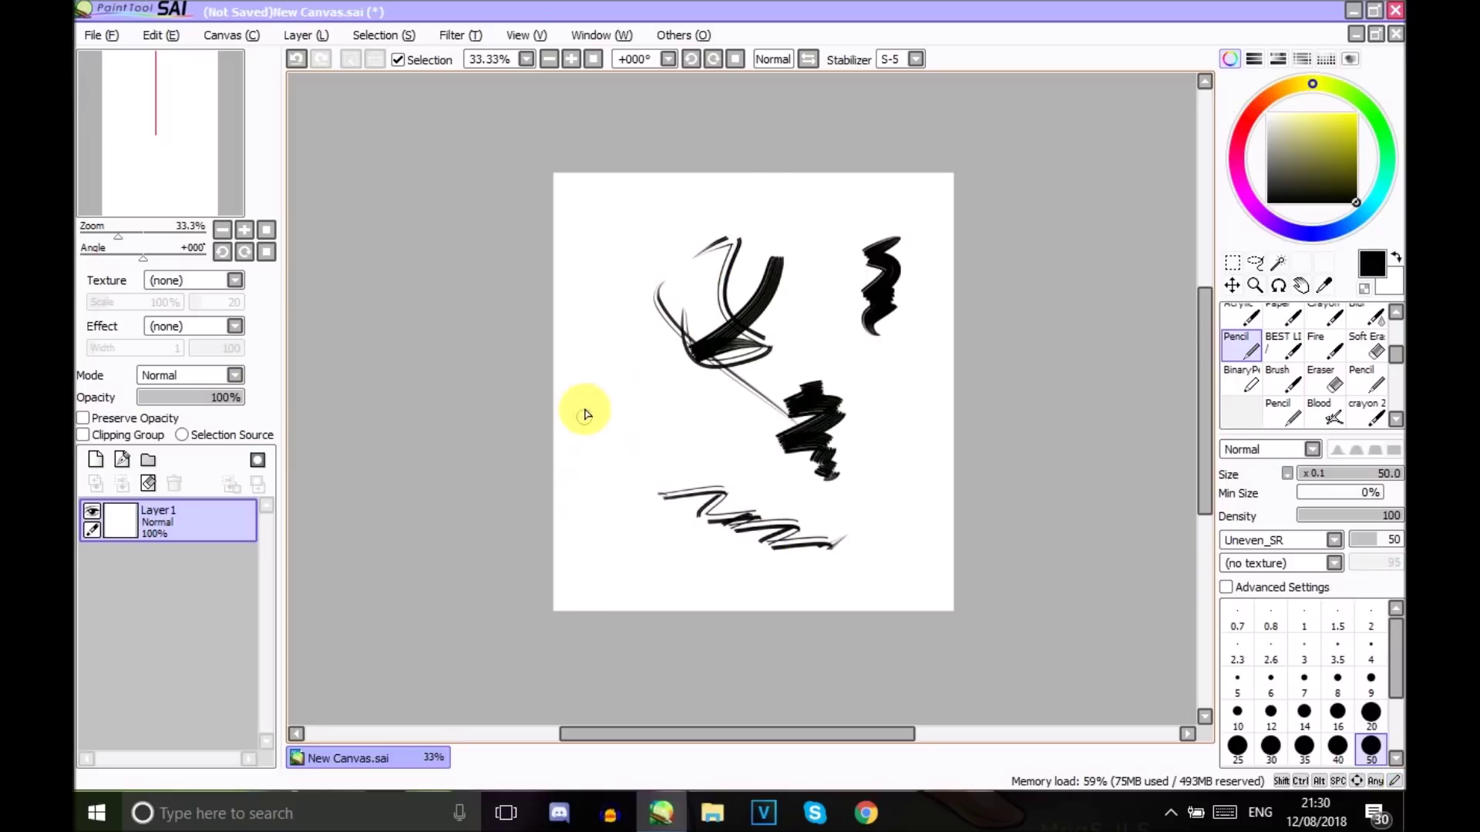
pyautogui.moveTo(581, 393)
pyautogui.mouseDown()
pyautogui.moveTo(604, 454)
pyautogui.moveTo(614, 380)
pyautogui.moveTo(691, 400)
pyautogui.mouseUp()
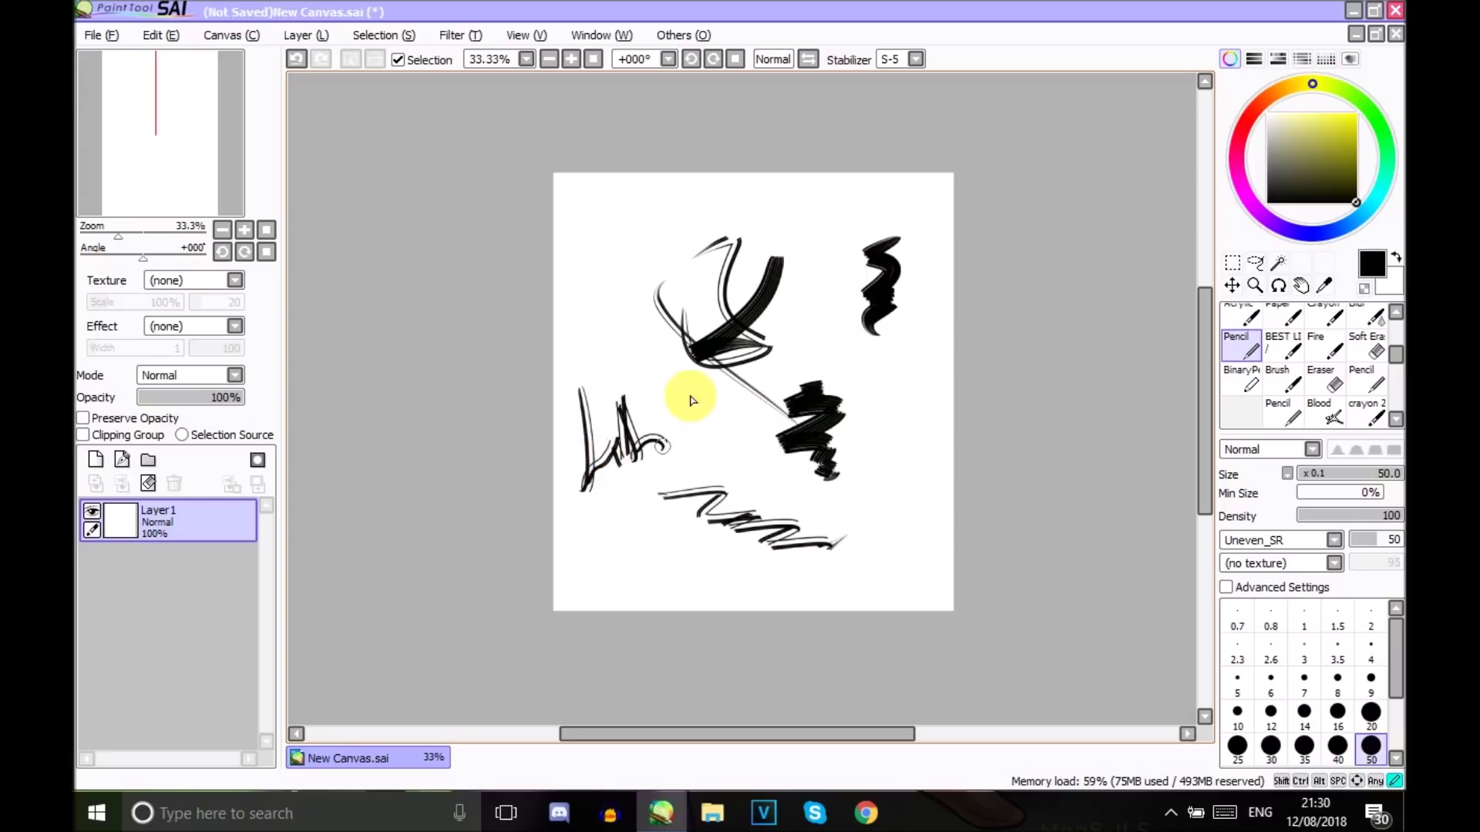
# Undo all the brush-shape test strokes until the canvas is blank
pyautogui.click(297, 60)
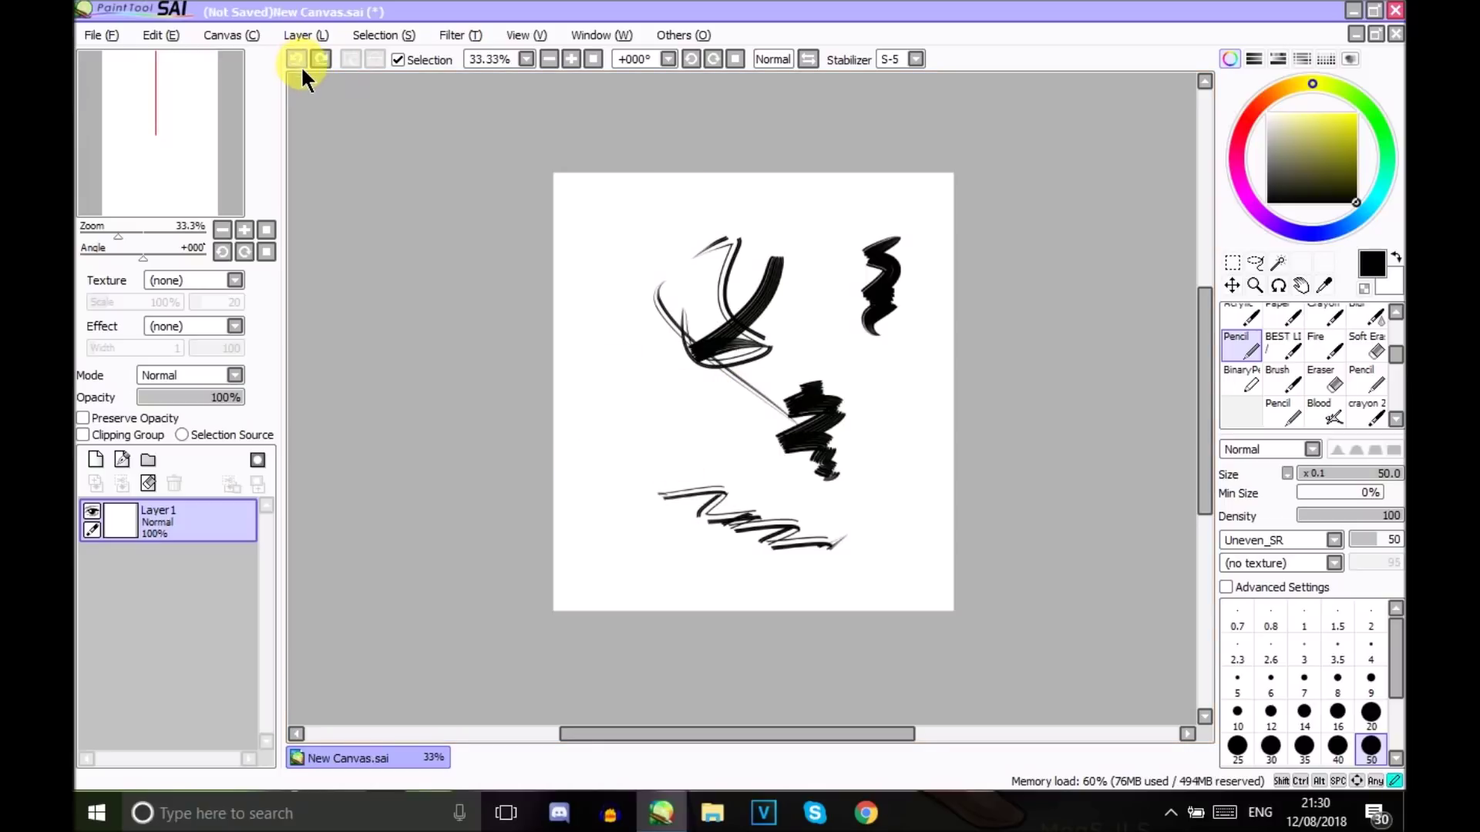
pyautogui.click(298, 60)
pyautogui.click(299, 60)
pyautogui.click(298, 59)
pyautogui.click(297, 60)
pyautogui.click(298, 60)
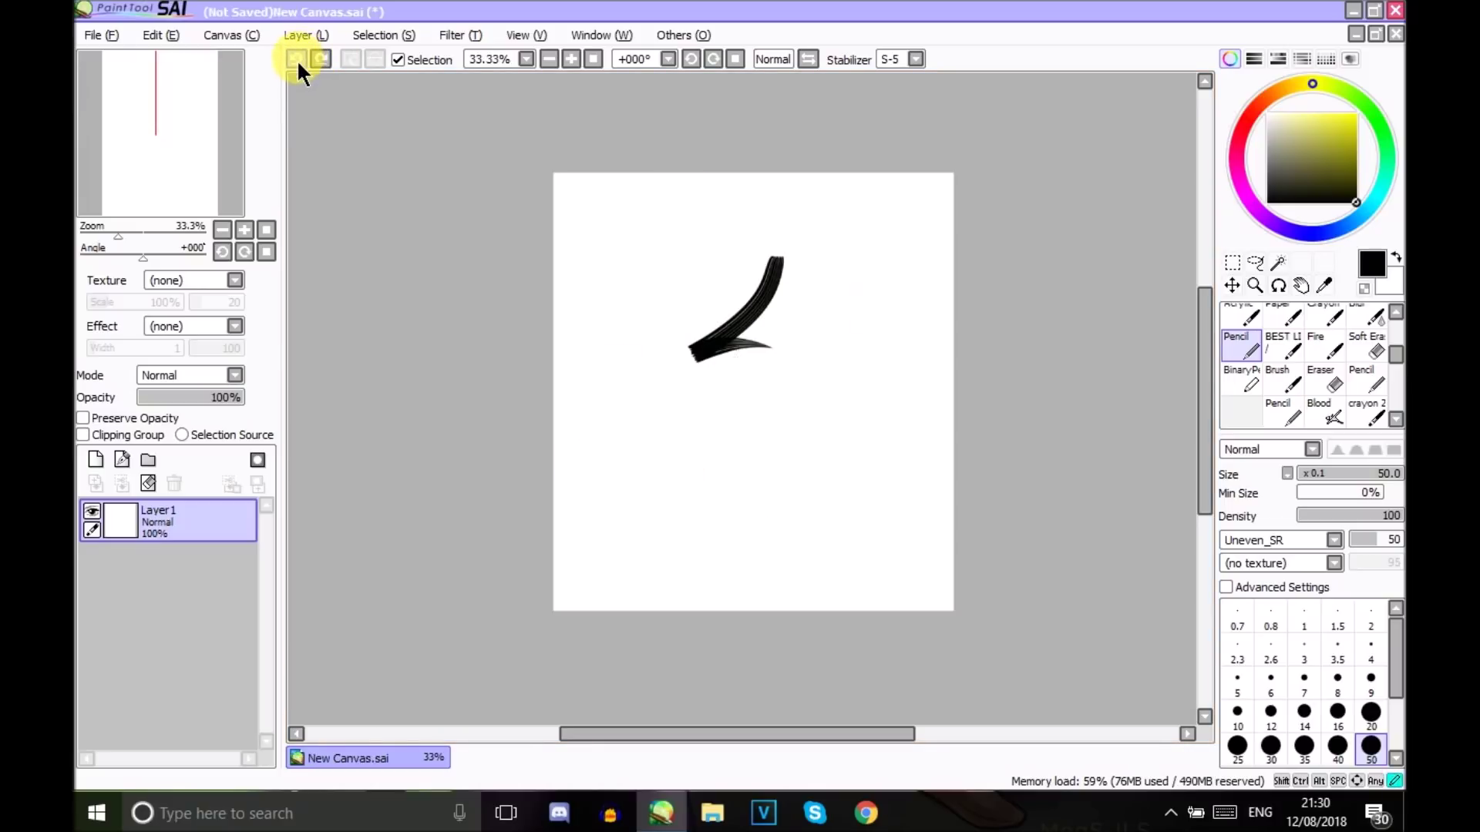
pyautogui.click(294, 59)
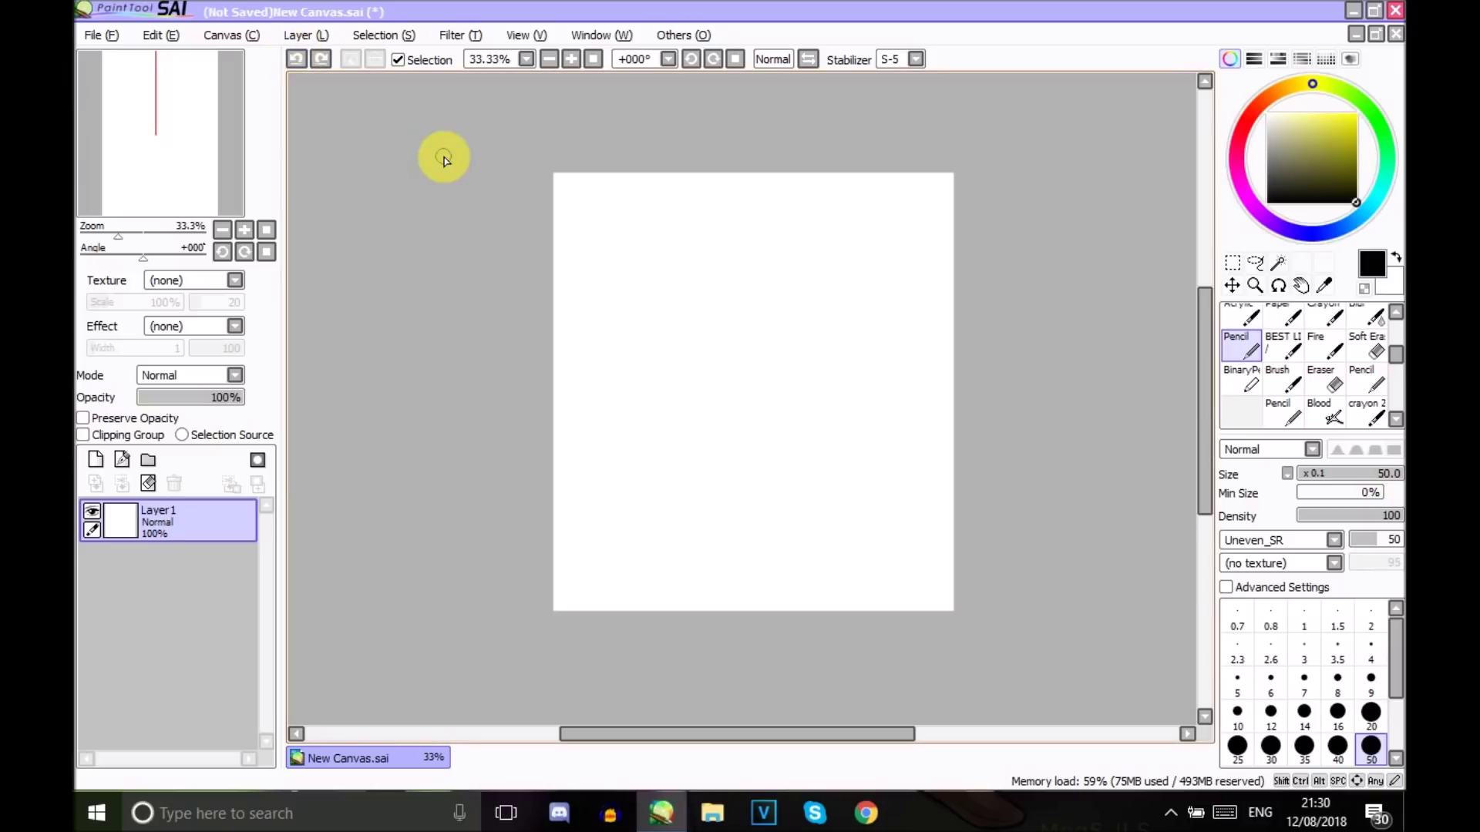
# Set the Pencil's brush shape back to simple circle
pyautogui.click(1256, 542)
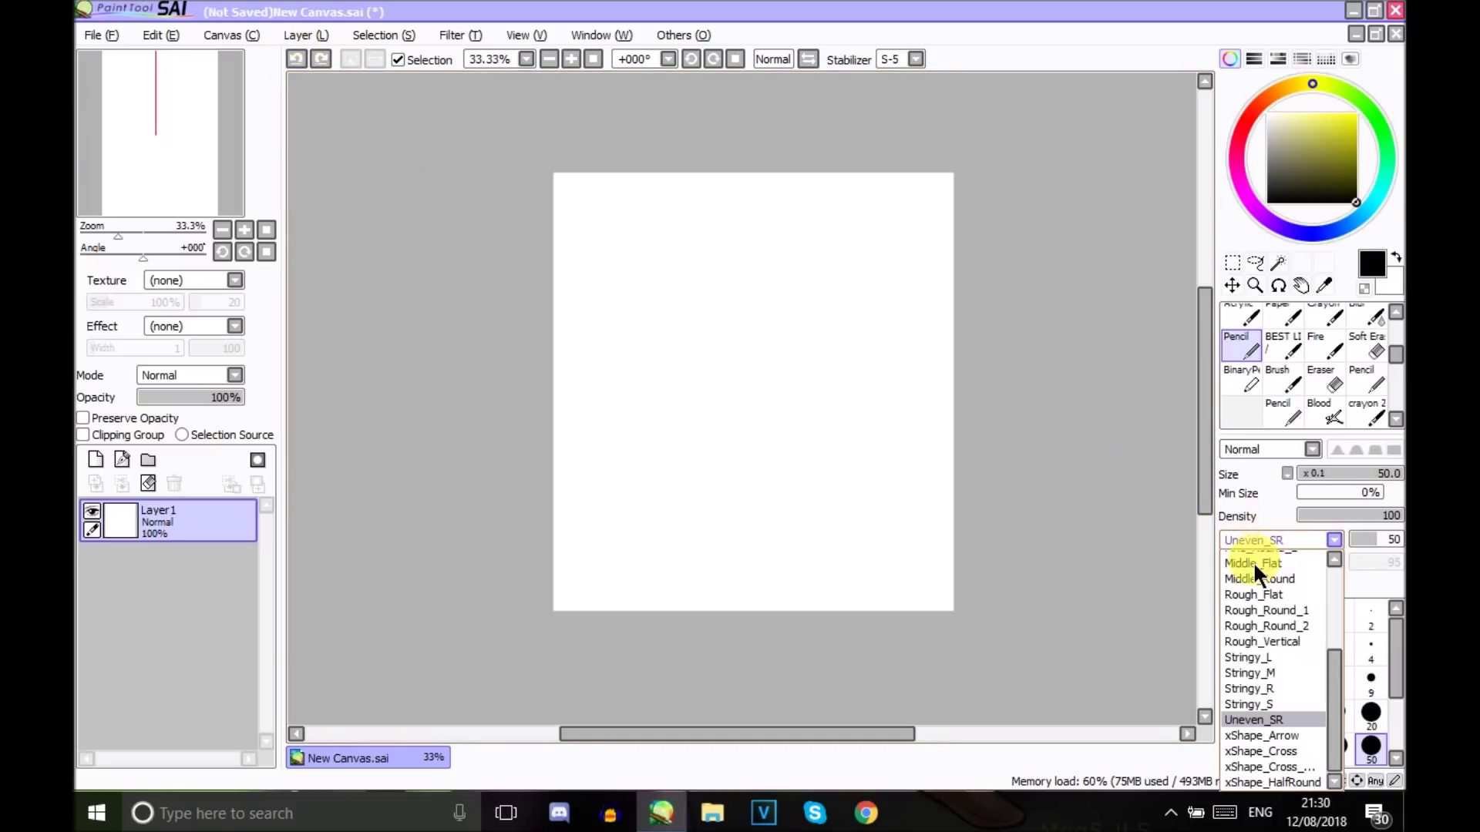
pyautogui.moveTo(1327, 667); pyautogui.dragTo(1273, 561)
pyautogui.click(1272, 558)
# Apply the Dirt 05 texture to the Pencil
pyautogui.click(1267, 563)
pyautogui.scroll(-3, 1336, 621)
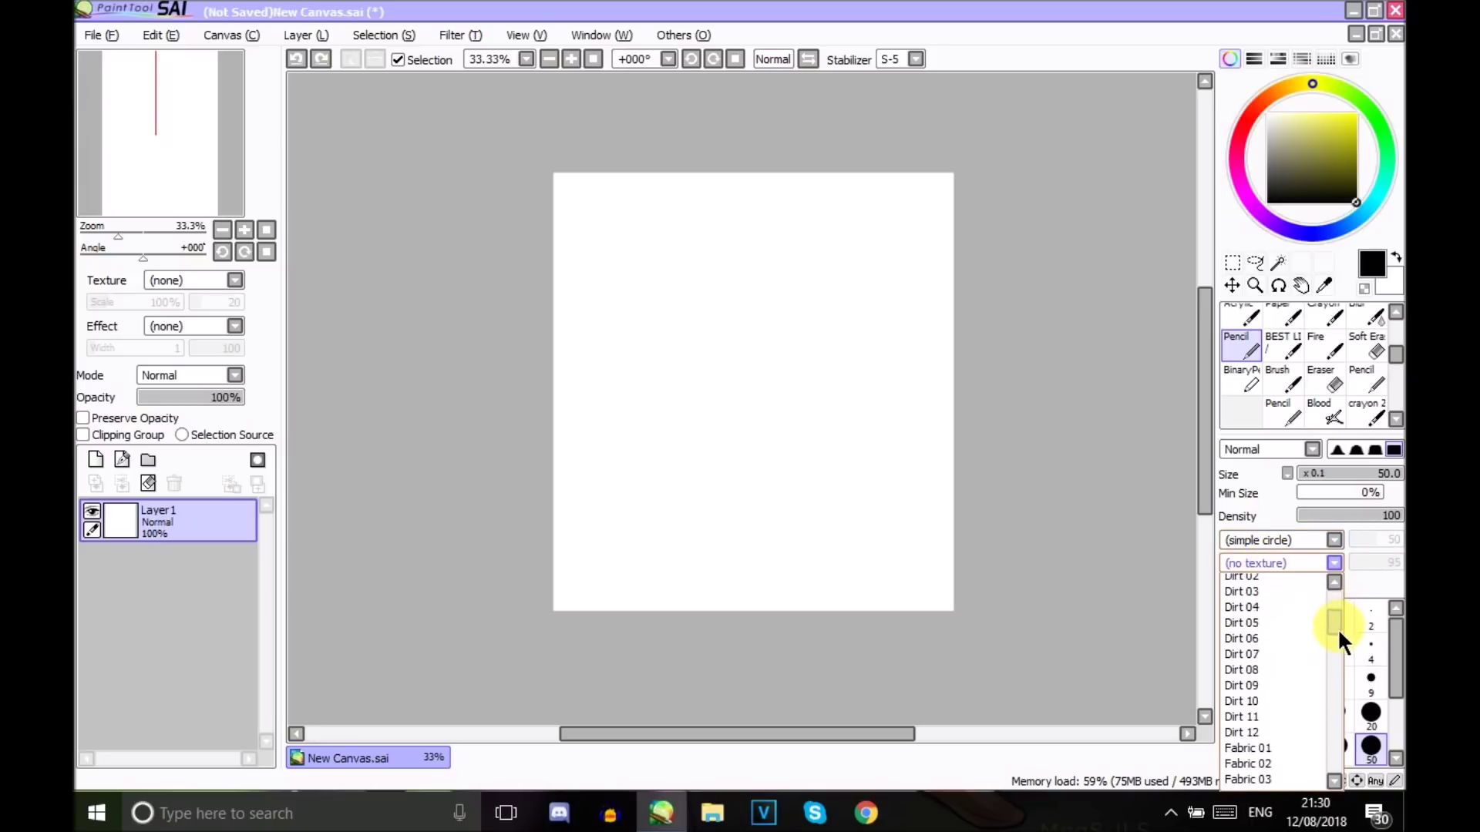
pyautogui.moveTo(1329, 629); pyautogui.dragTo(1331, 599)
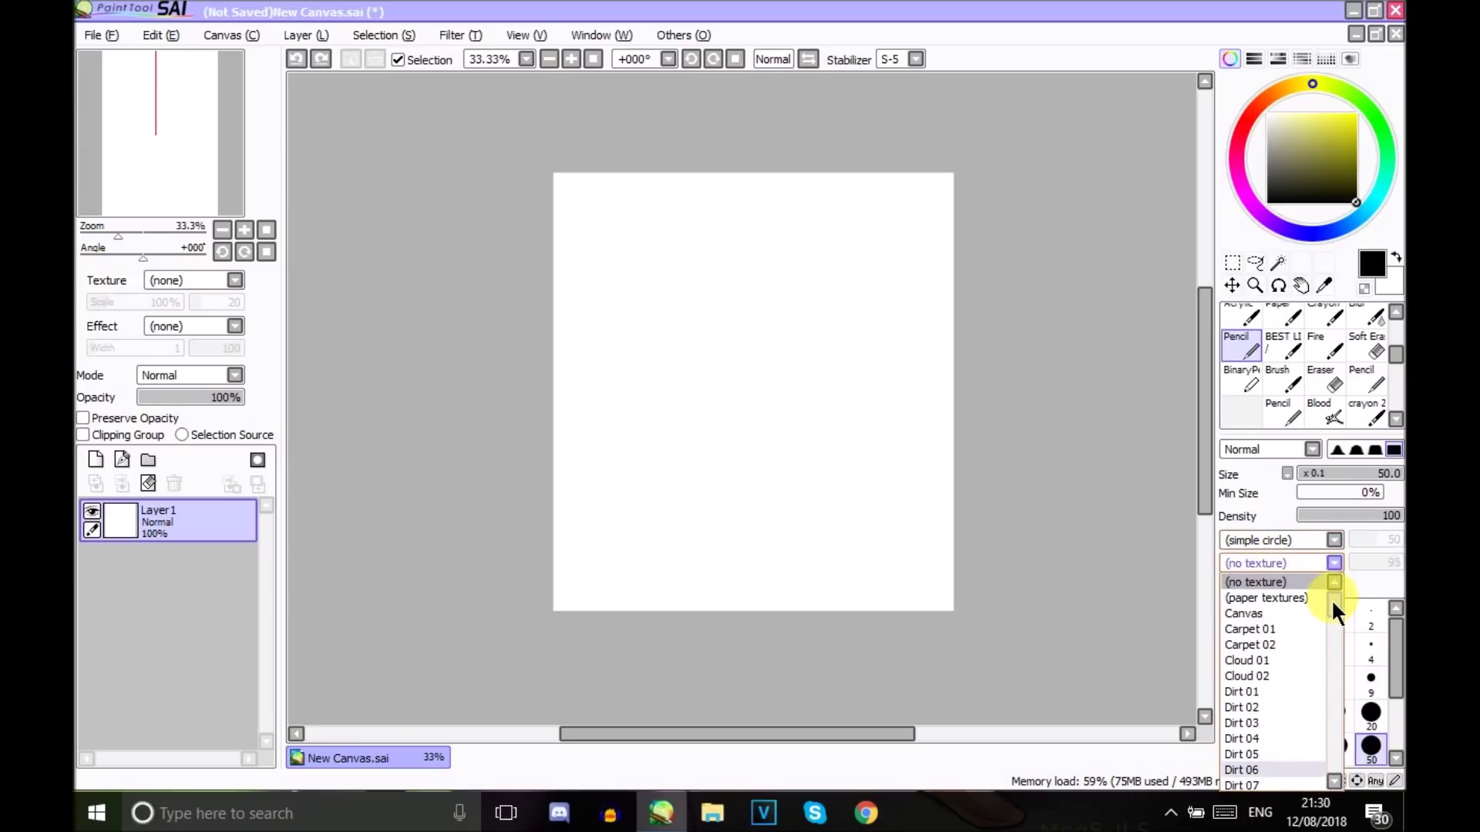
pyautogui.click(1287, 756)
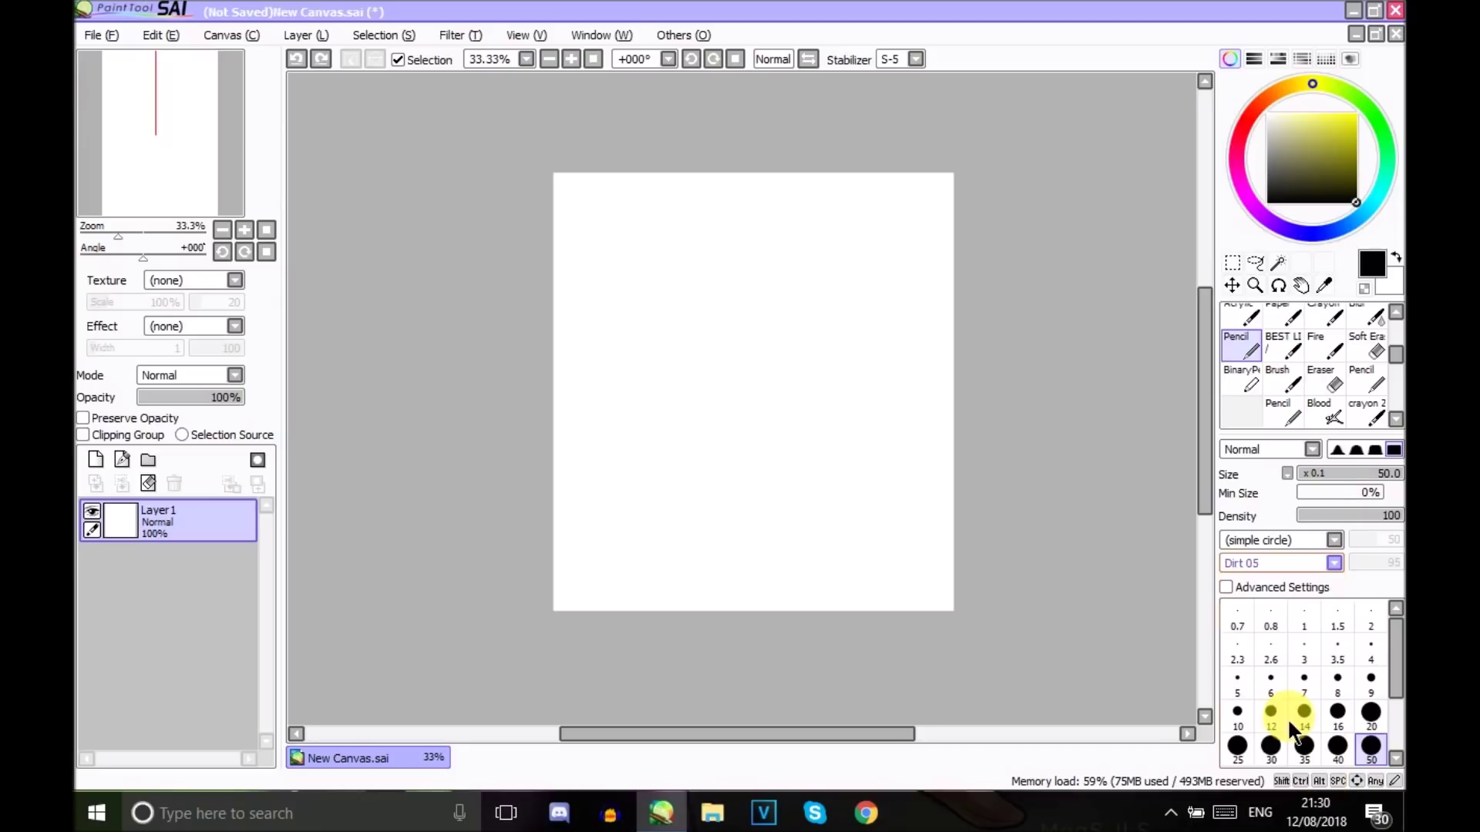
# Test the Dirt 05 texture with a size 350 scribble across the middle of the canvas and undo the scribble
pyautogui.scroll(-2, 1356, 709)
pyautogui.click(1371, 748)
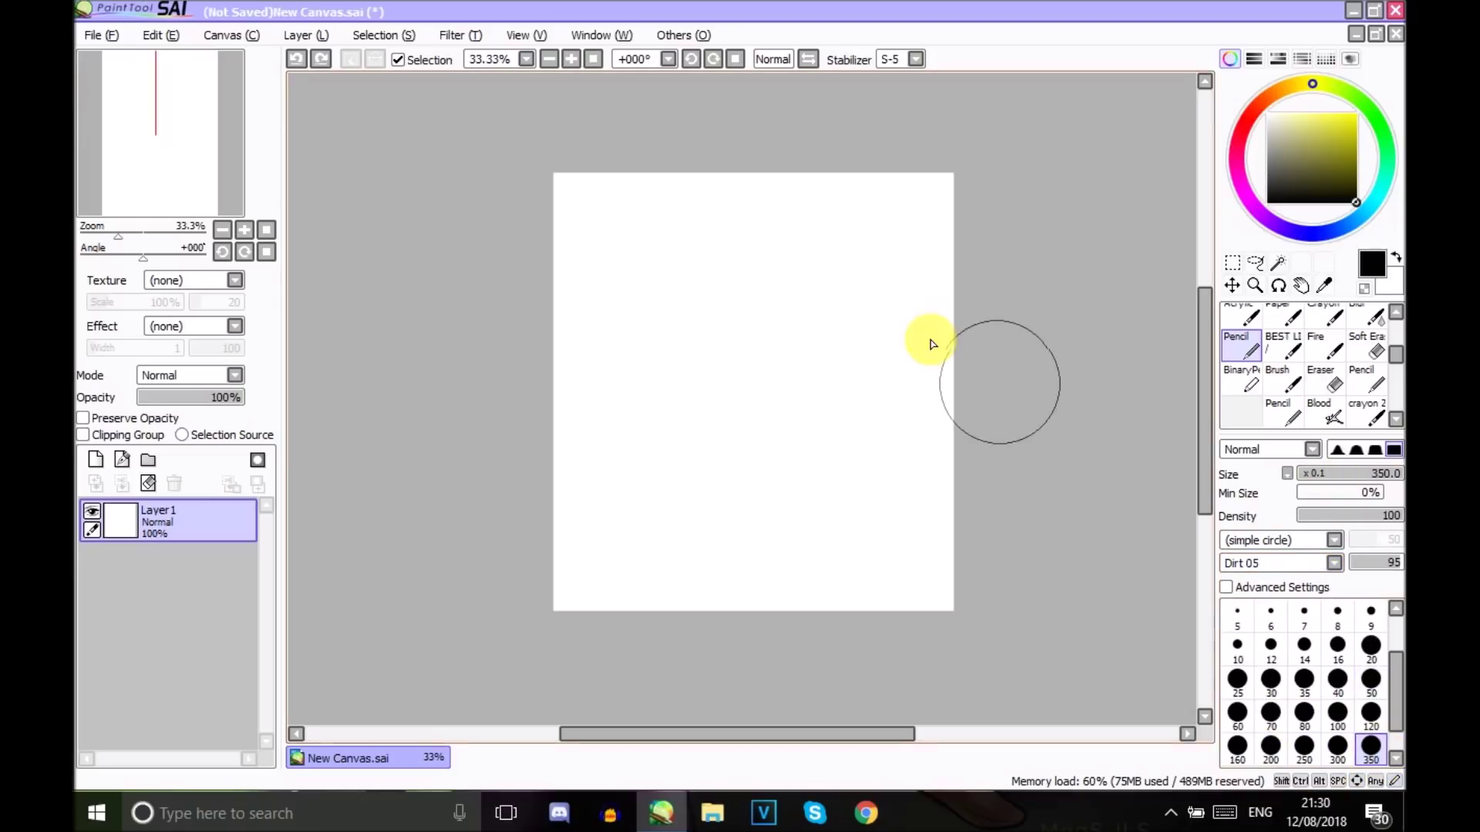
pyautogui.moveTo(829, 376)
pyautogui.mouseDown()
pyautogui.moveTo(881, 410)
pyautogui.moveTo(729, 386)
pyautogui.moveTo(802, 434)
pyautogui.moveTo(748, 445)
pyautogui.moveTo(652, 403)
pyautogui.mouseUp()
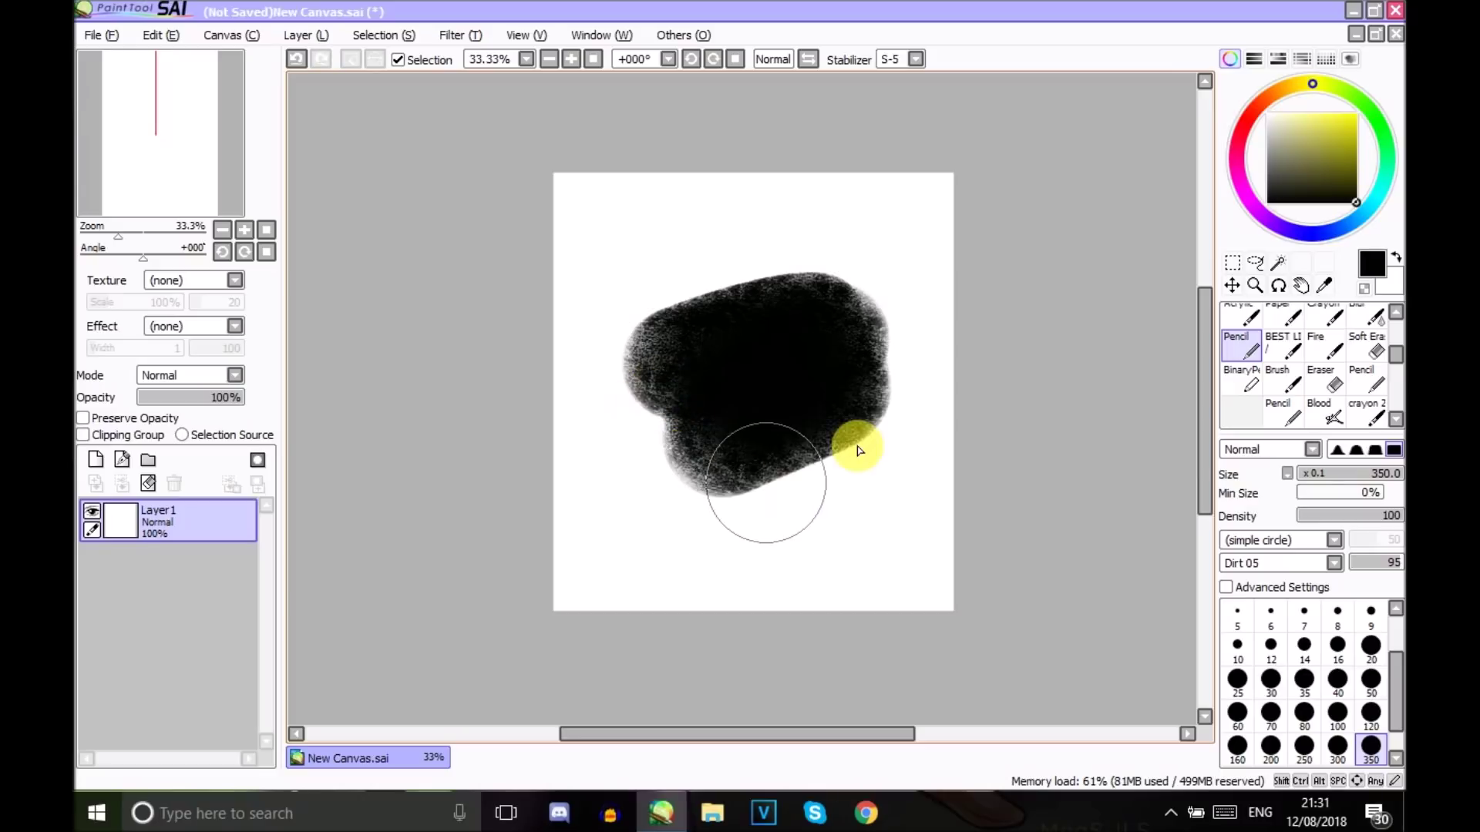
pyautogui.click(297, 67)
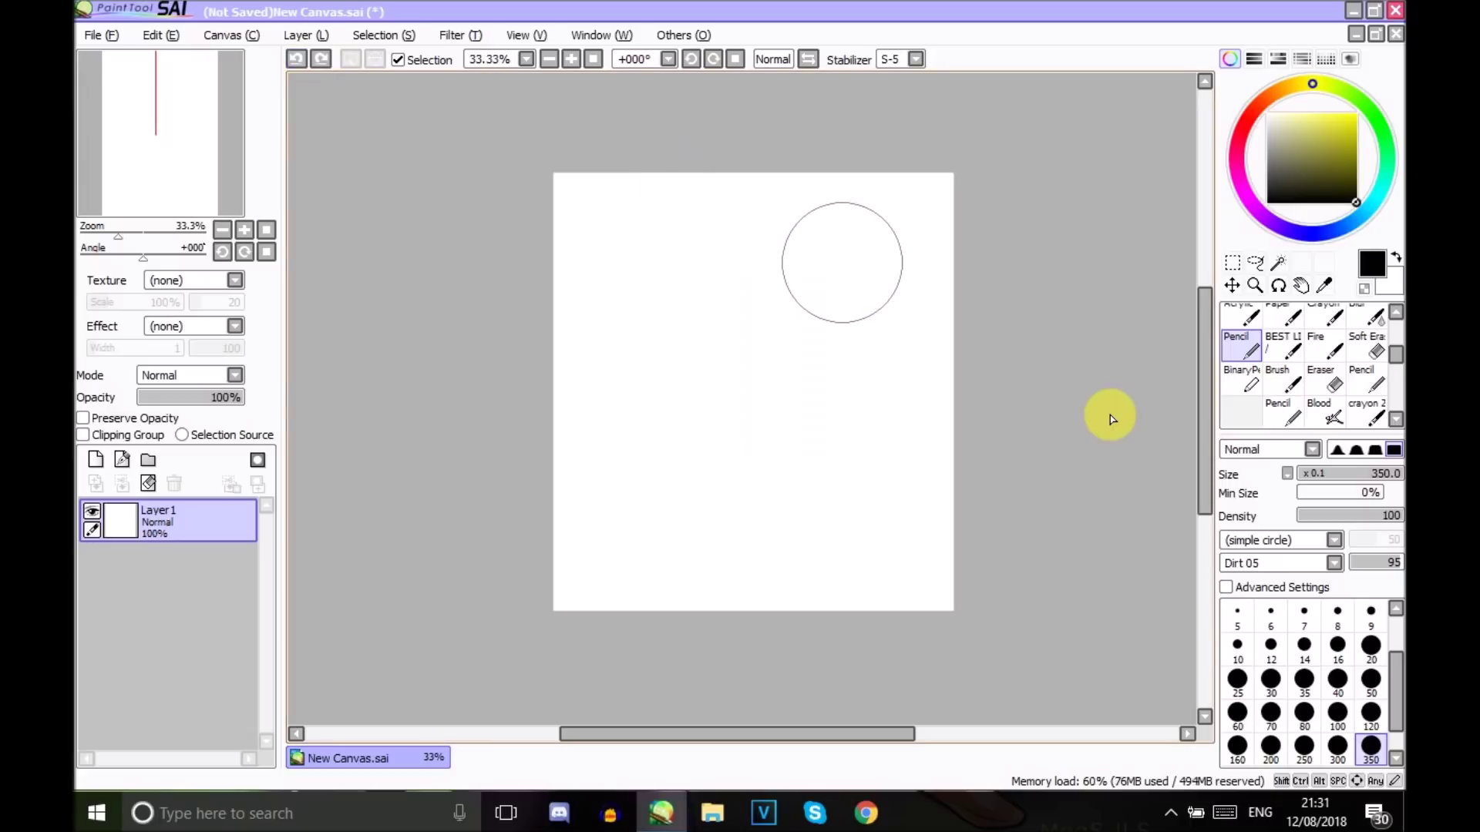
# Set the Pencil to no texture and switch to the pen brush
pyautogui.click(1255, 562)
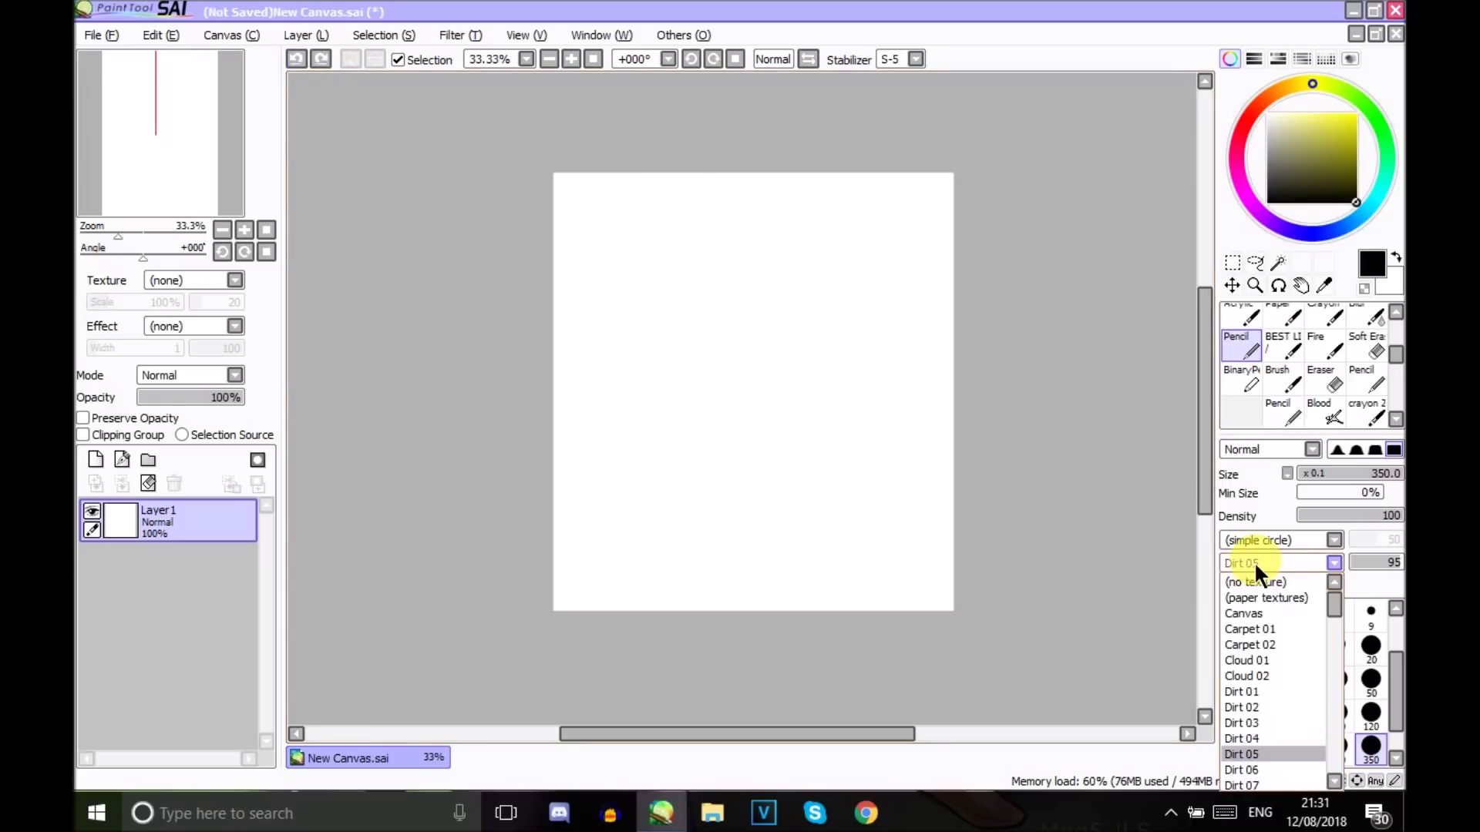
pyautogui.click(1317, 582)
pyautogui.scroll(5, 1272, 363)
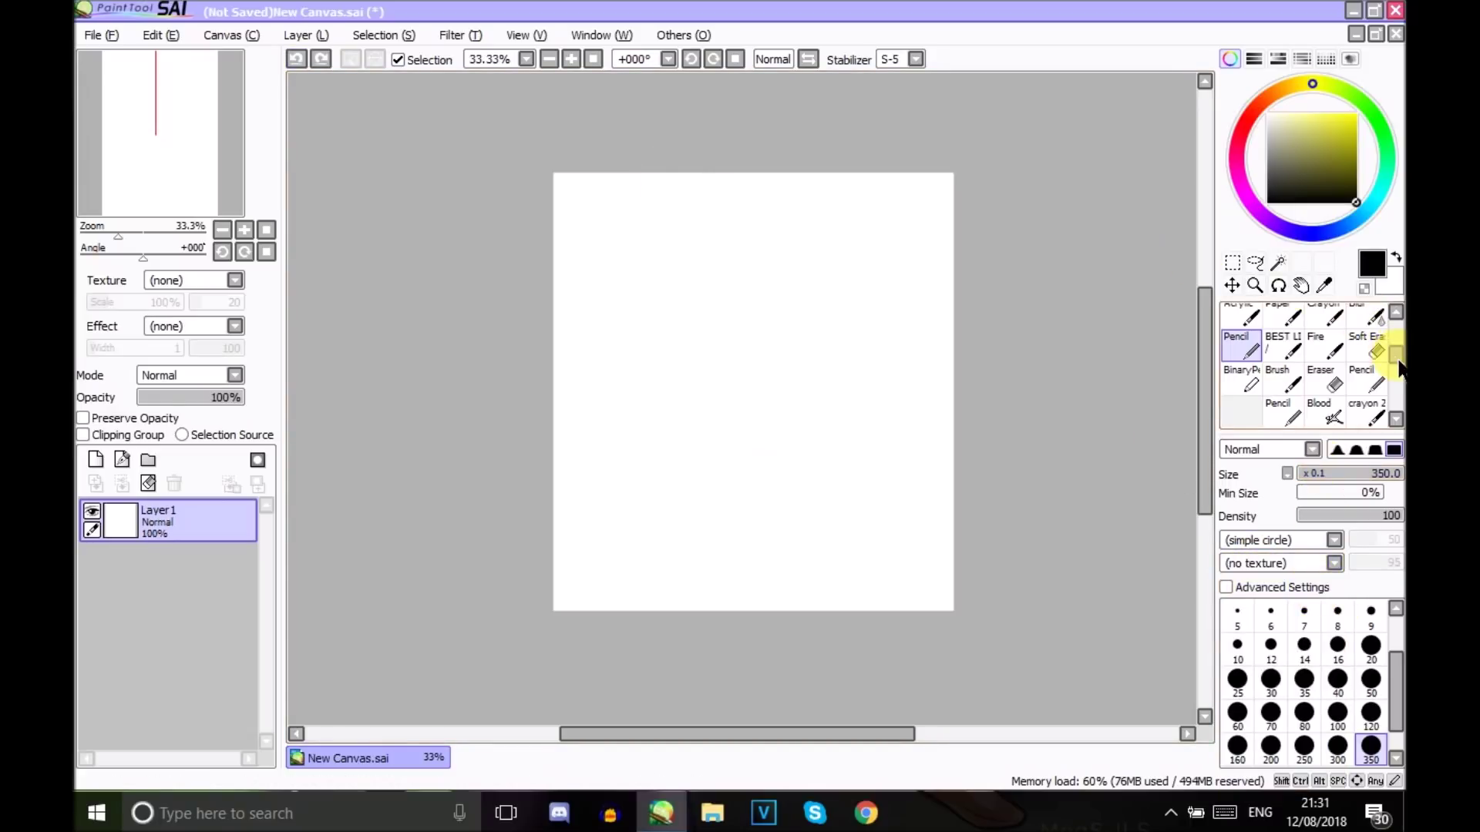
pyautogui.click(1247, 333)
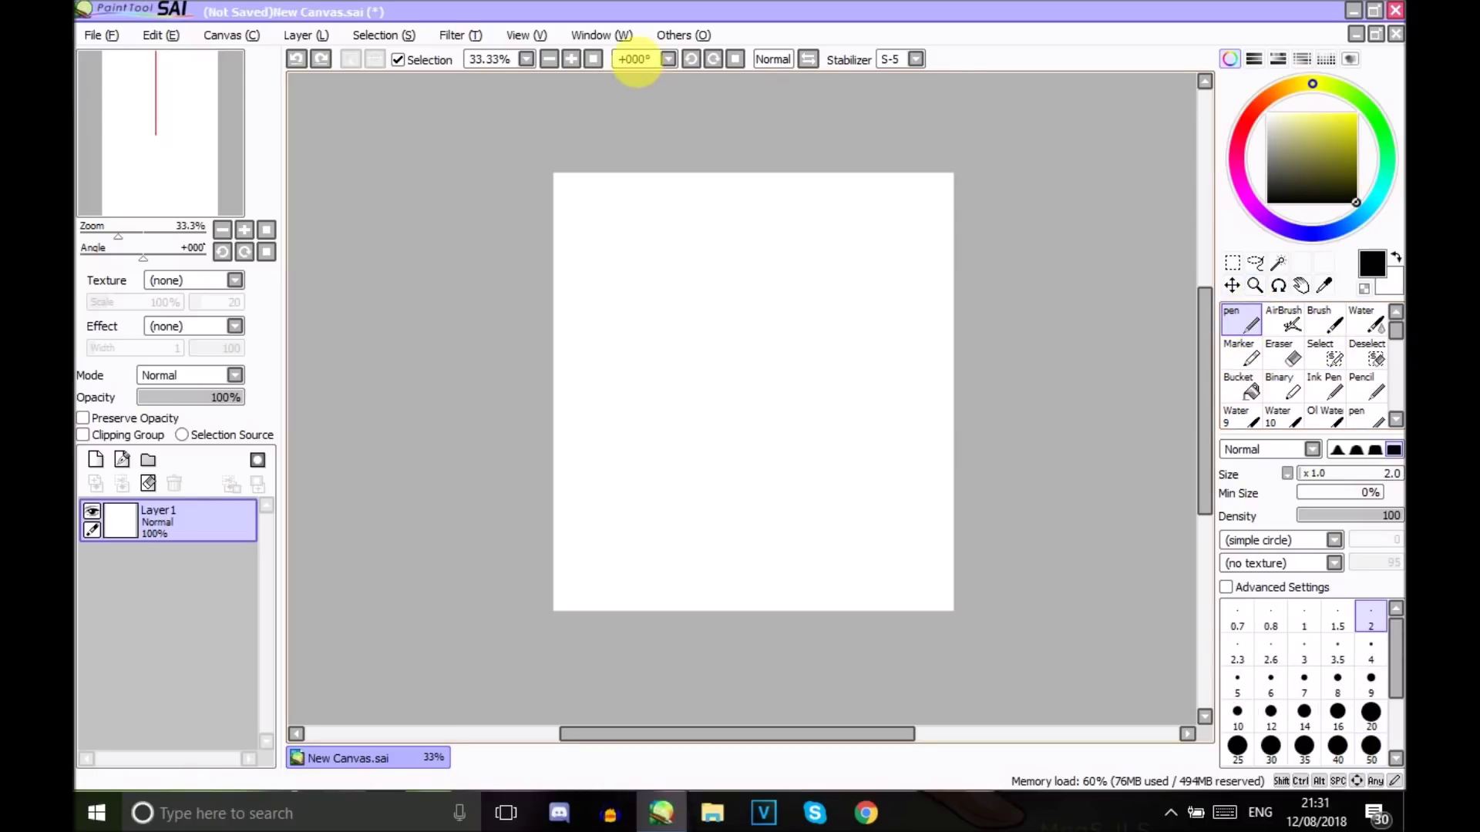
# Sketch a rough circle for the head with a curved vertical centre line in the upper middle of the canvas
pyautogui.click(571, 59)
pyautogui.click(571, 60)
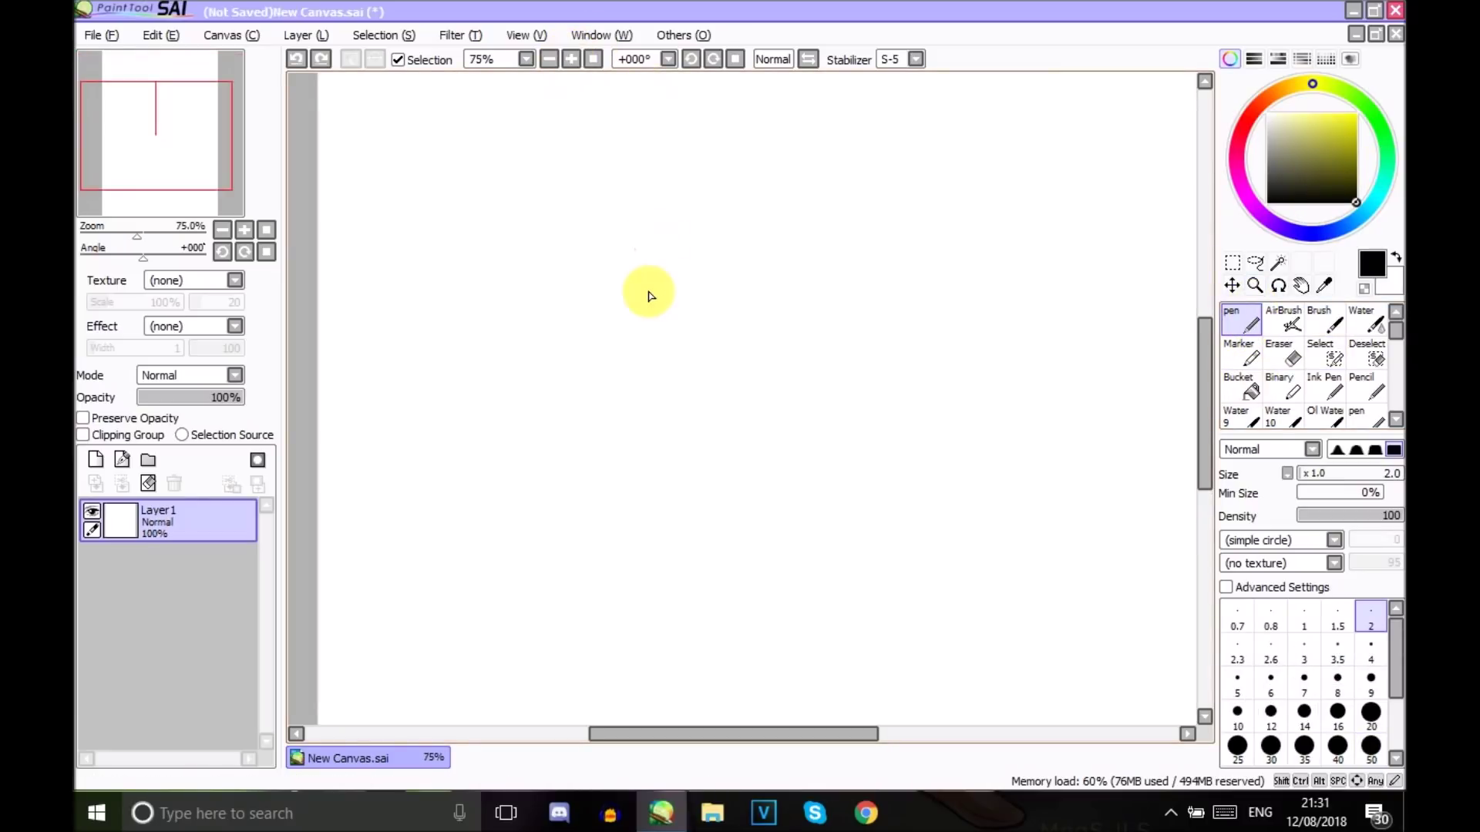
pyautogui.moveTo(754, 167)
pyautogui.mouseDown()
pyautogui.moveTo(637, 230)
pyautogui.moveTo(658, 350)
pyautogui.moveTo(806, 305)
pyautogui.moveTo(799, 201)
pyautogui.moveTo(667, 188)
pyautogui.moveTo(806, 211)
pyautogui.moveTo(724, 204)
pyautogui.moveTo(687, 241)
pyautogui.moveTo(706, 400)
pyautogui.mouseUp()
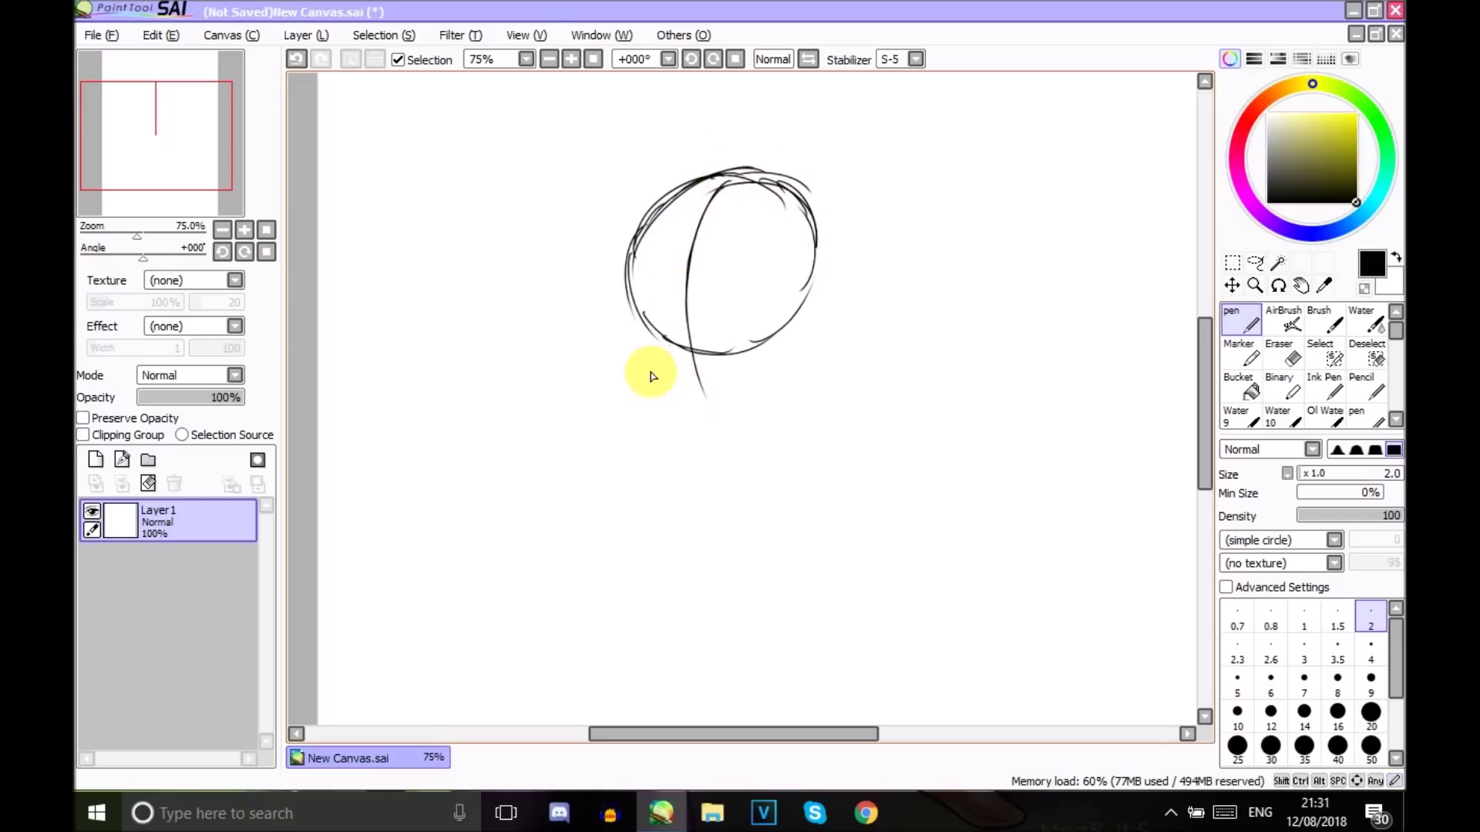
# Add an ear circle, a jawline tapering to a pointed chin, and curved horizontal eye guides to the head
pyautogui.moveTo(799, 268)
pyautogui.mouseDown()
pyautogui.moveTo(760, 333)
pyautogui.moveTo(781, 289)
pyautogui.moveTo(807, 341)
pyautogui.moveTo(762, 330)
pyautogui.moveTo(803, 279)
pyautogui.moveTo(782, 312)
pyautogui.moveTo(790, 339)
pyautogui.moveTo(792, 298)
pyautogui.moveTo(815, 298)
pyautogui.moveTo(789, 330)
pyautogui.mouseUp()
pyautogui.moveTo(754, 377); pyautogui.dragTo(724, 401)
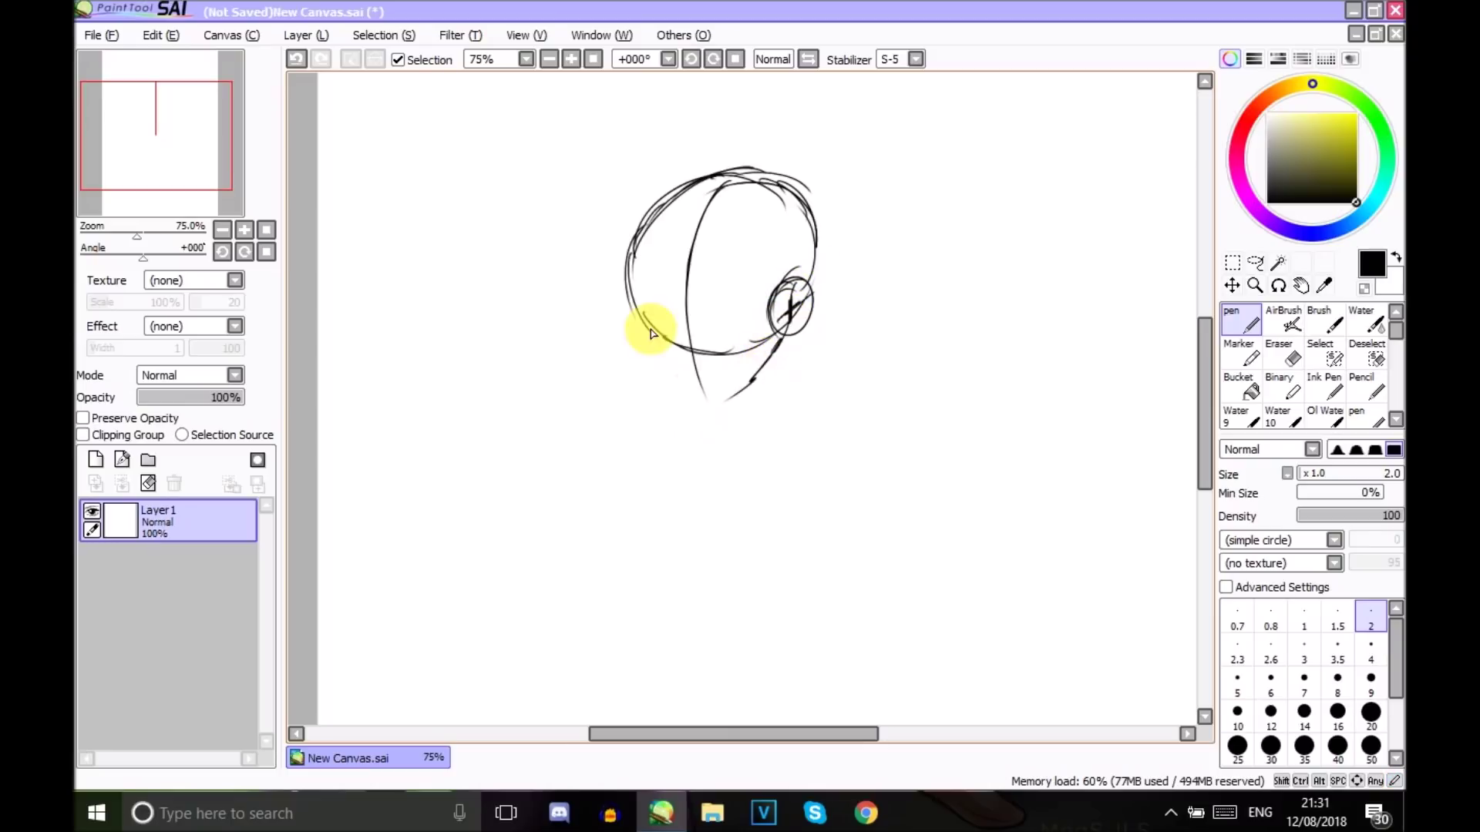
pyautogui.moveTo(637, 330)
pyautogui.mouseDown()
pyautogui.moveTo(689, 407)
pyautogui.moveTo(656, 374)
pyautogui.moveTo(709, 412)
pyautogui.moveTo(730, 407)
pyautogui.moveTo(709, 413)
pyautogui.moveTo(764, 380)
pyautogui.moveTo(782, 330)
pyautogui.moveTo(778, 365)
pyautogui.moveTo(787, 328)
pyautogui.mouseUp()
pyautogui.moveTo(628, 271)
pyautogui.mouseDown()
pyautogui.moveTo(661, 291)
pyautogui.moveTo(770, 290)
pyautogui.mouseUp()
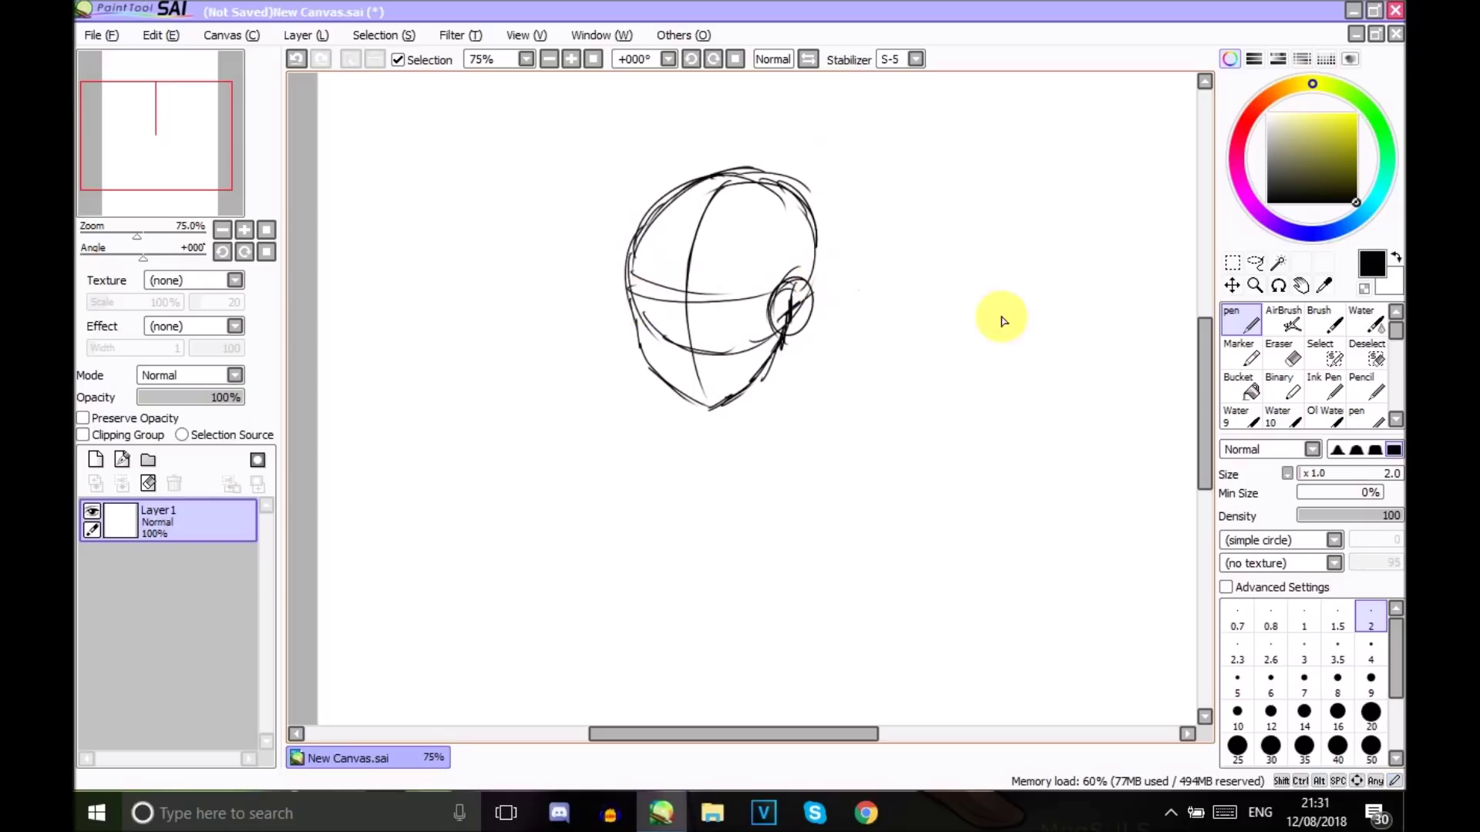
# Look through the available brushes for a sketching brush, trying the Ink Pen and the Brush beside Copic
pyautogui.scroll(-3, 1365, 390)
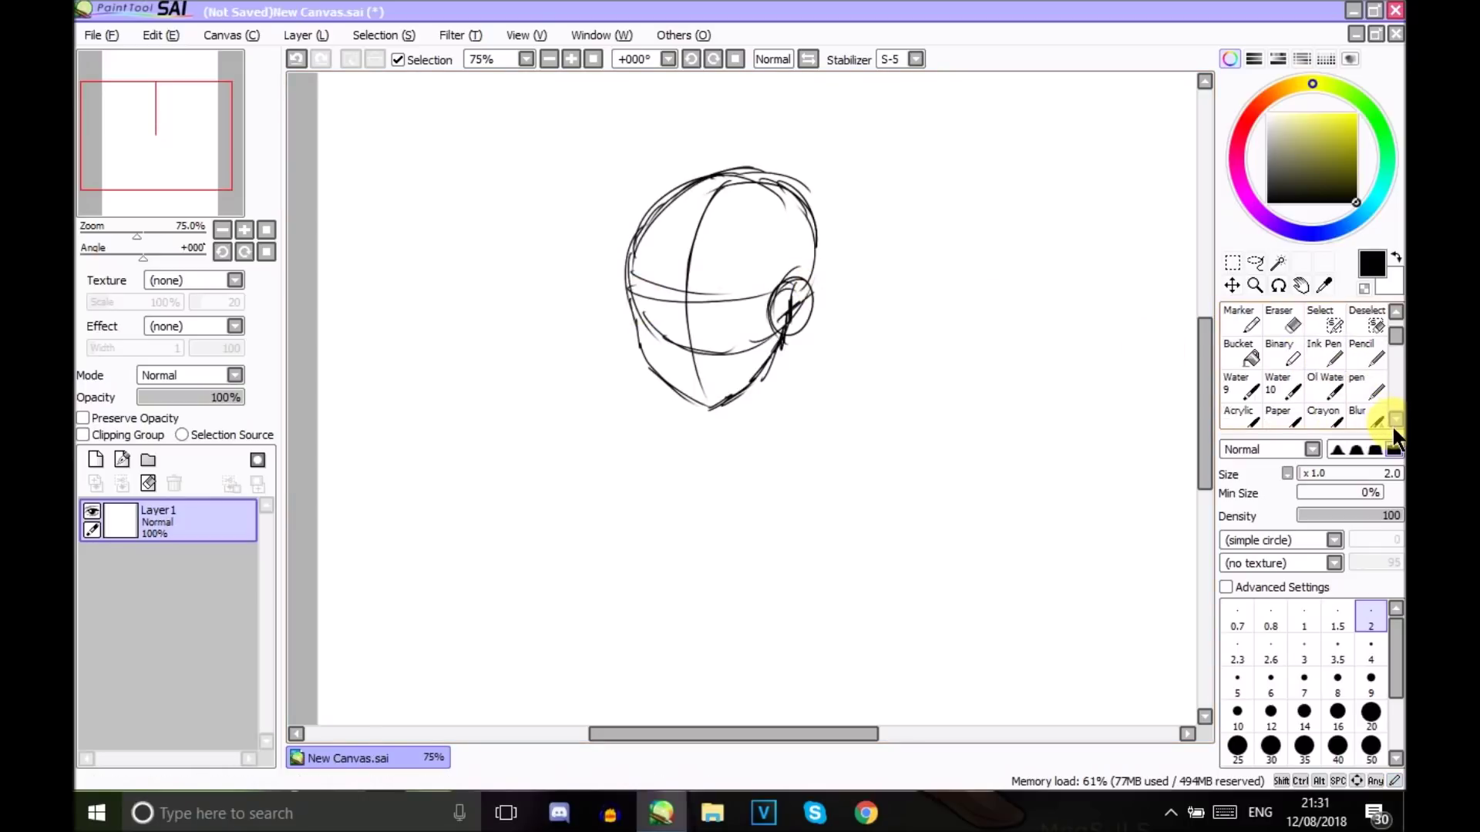
pyautogui.scroll(3, 1368, 332)
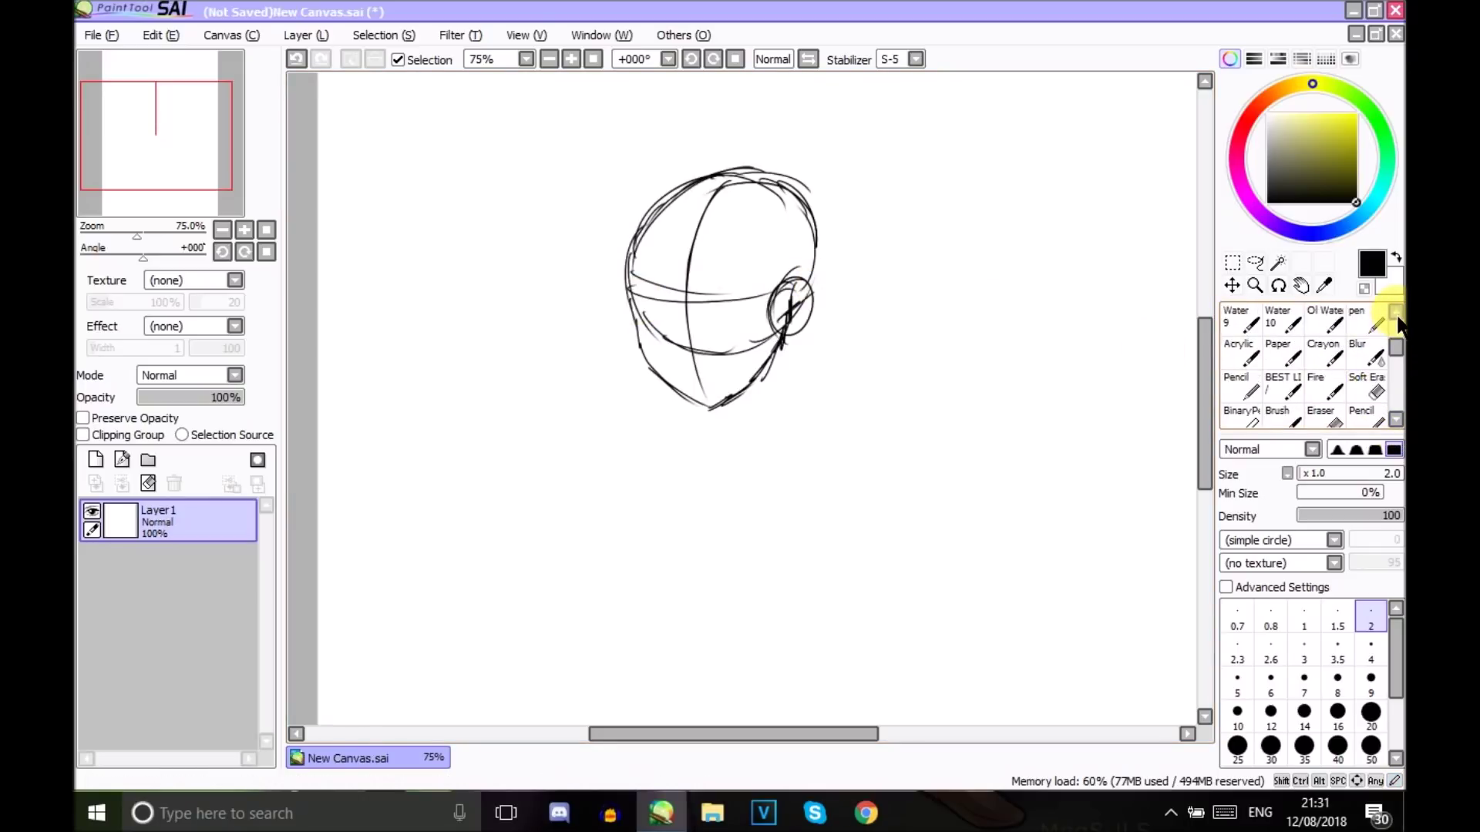
pyautogui.click(1363, 317)
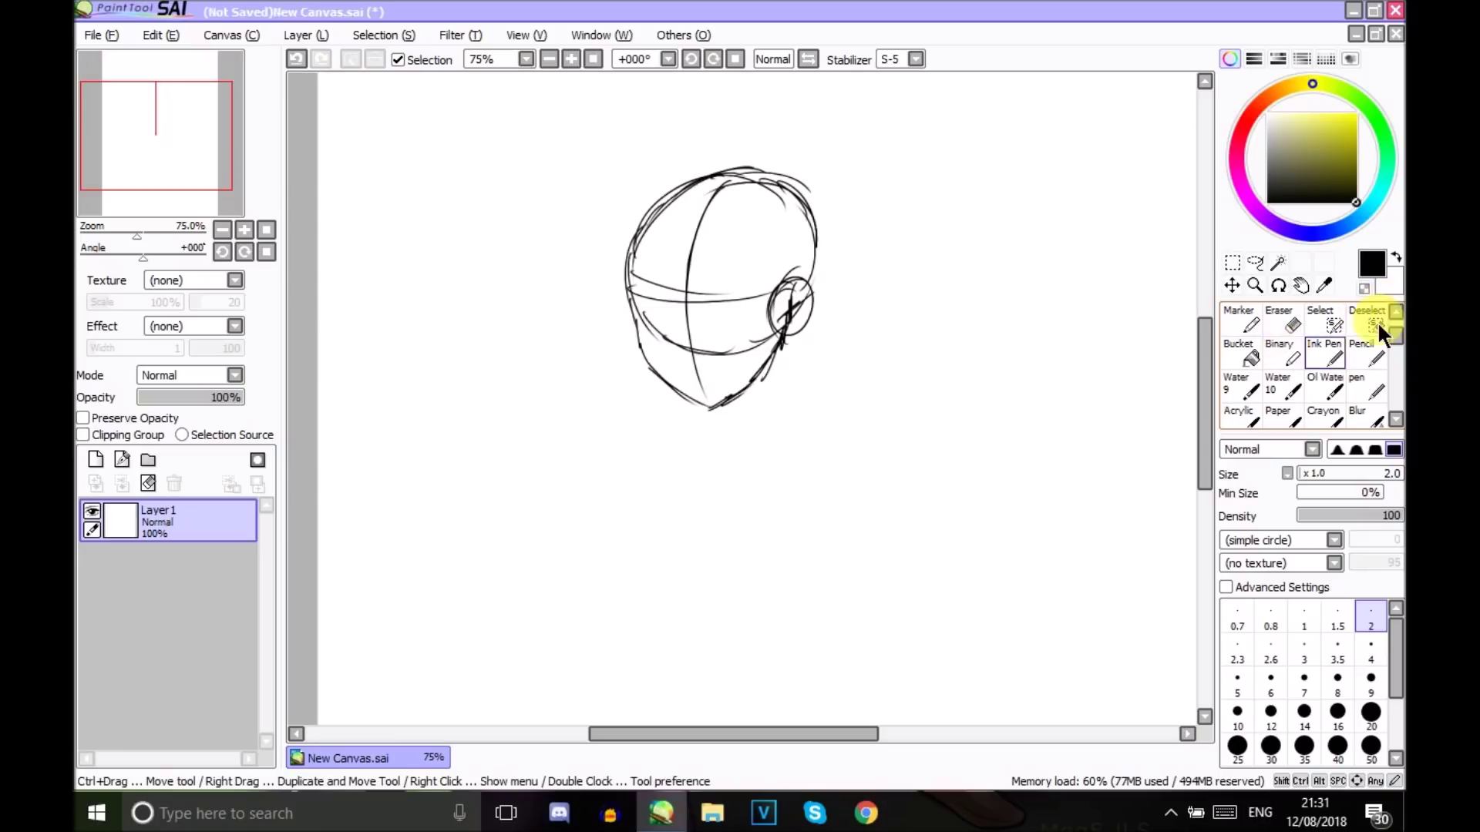
pyautogui.click(1396, 420)
pyautogui.click(1396, 420)
pyautogui.click(1396, 420)
pyautogui.click(1395, 420)
pyautogui.click(1395, 420)
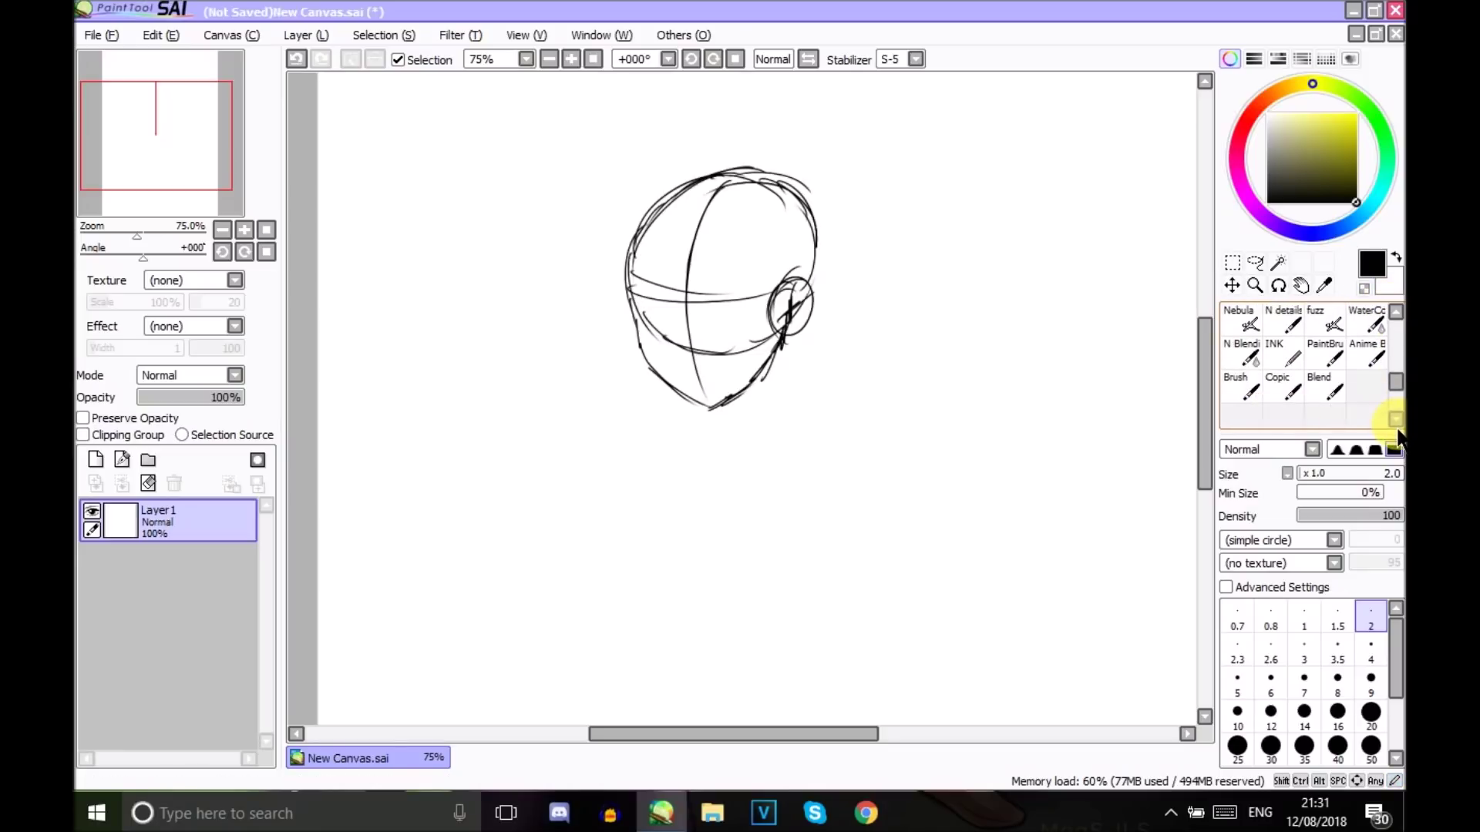
pyautogui.click(1271, 389)
pyautogui.press('b')
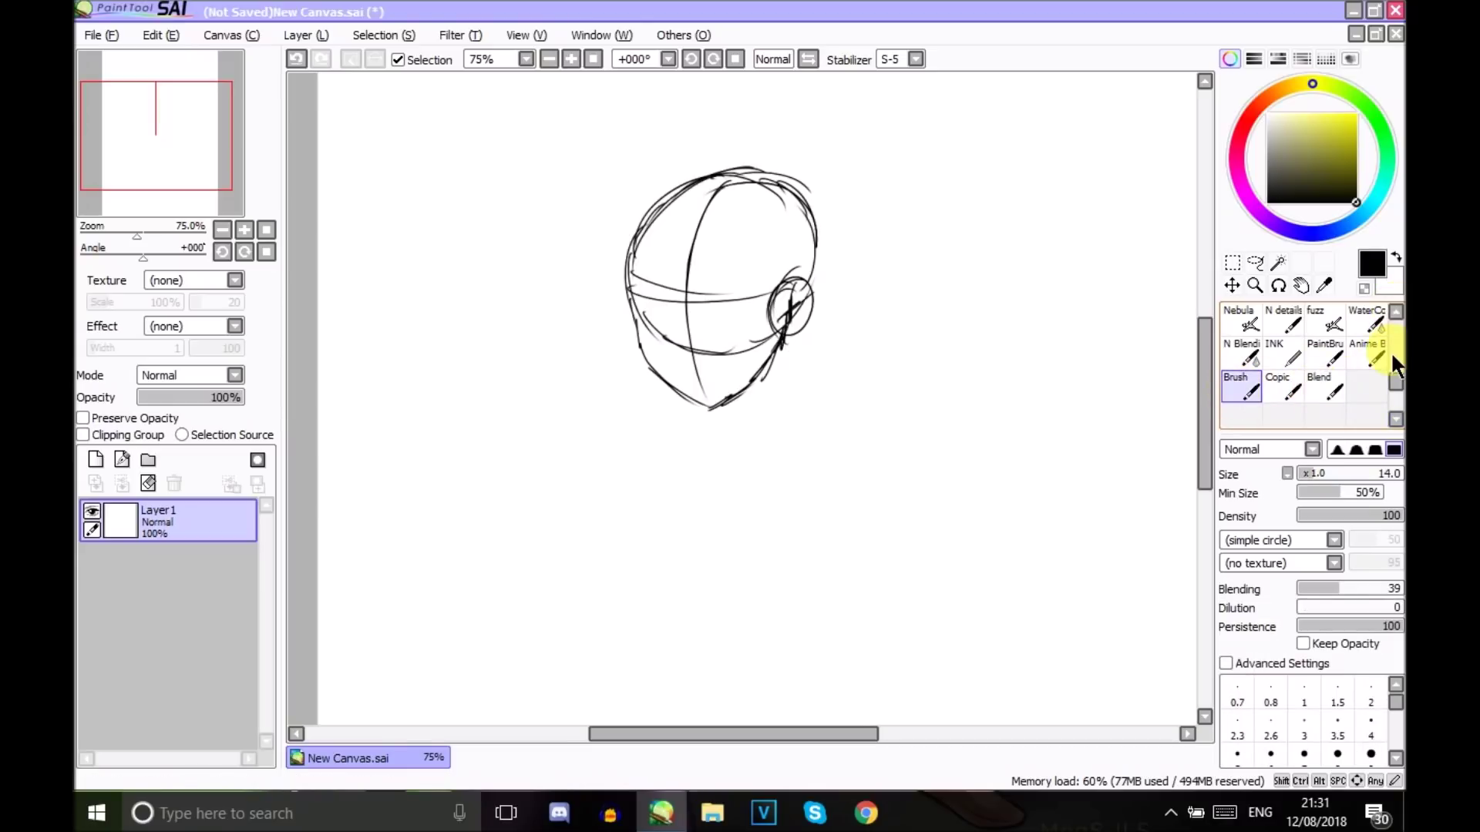
# Choose the size 0.8 Brush with Keep Opacity and sketch the neck and collar line below the head
pyautogui.click(1395, 312)
pyautogui.click(1395, 313)
pyautogui.click(1395, 312)
pyautogui.click(1395, 312)
pyautogui.click(1271, 351)
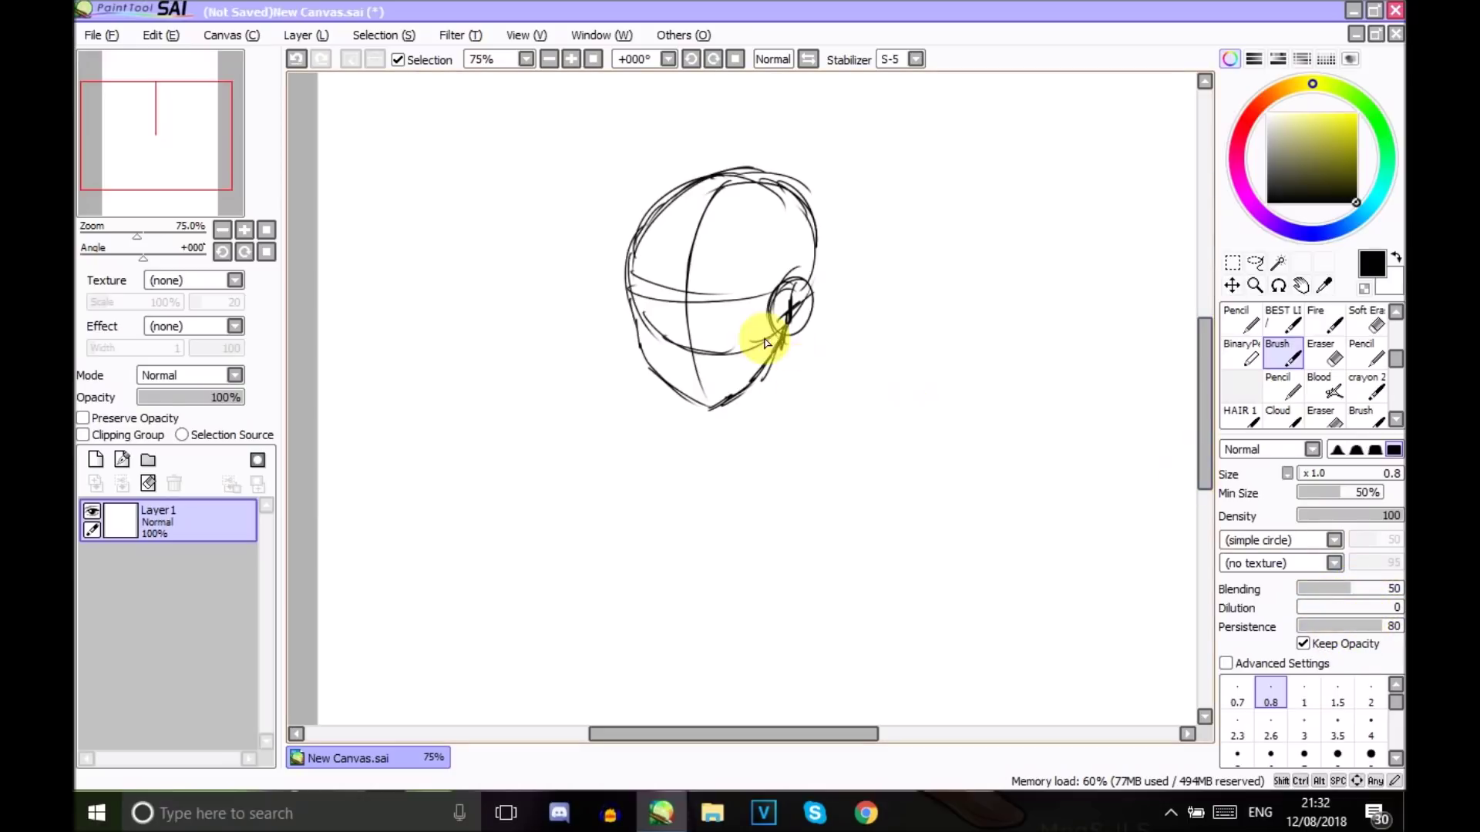
pyautogui.moveTo(783, 356)
pyautogui.mouseDown()
pyautogui.moveTo(770, 357)
pyautogui.moveTo(783, 340)
pyautogui.moveTo(786, 414)
pyautogui.moveTo(690, 410)
pyautogui.mouseUp()
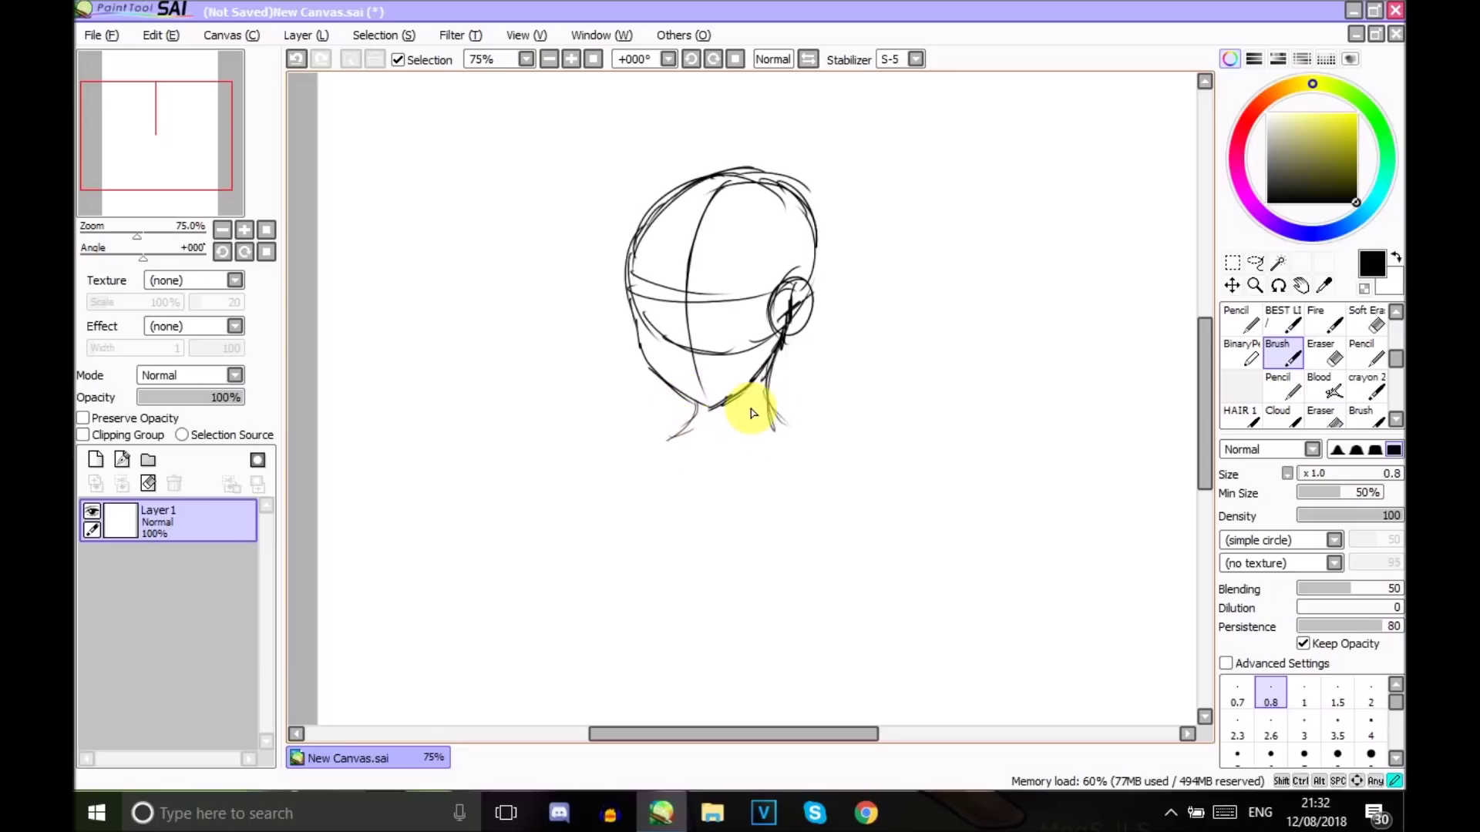
pyautogui.moveTo(703, 420)
pyautogui.mouseDown()
pyautogui.moveTo(736, 444)
pyautogui.moveTo(722, 419)
pyautogui.moveTo(670, 429)
pyautogui.moveTo(725, 434)
pyautogui.moveTo(664, 436)
pyautogui.moveTo(790, 423)
pyautogui.mouseUp()
# Sketch the torso outline below the neck, with two chest circles and round joints at both shoulders
pyautogui.moveTo(651, 443); pyautogui.dragTo(661, 498)
pyautogui.moveTo(635, 444)
pyautogui.mouseDown()
pyautogui.moveTo(671, 582)
pyautogui.moveTo(740, 598)
pyautogui.moveTo(819, 479)
pyautogui.moveTo(717, 501)
pyautogui.moveTo(802, 496)
pyautogui.mouseUp()
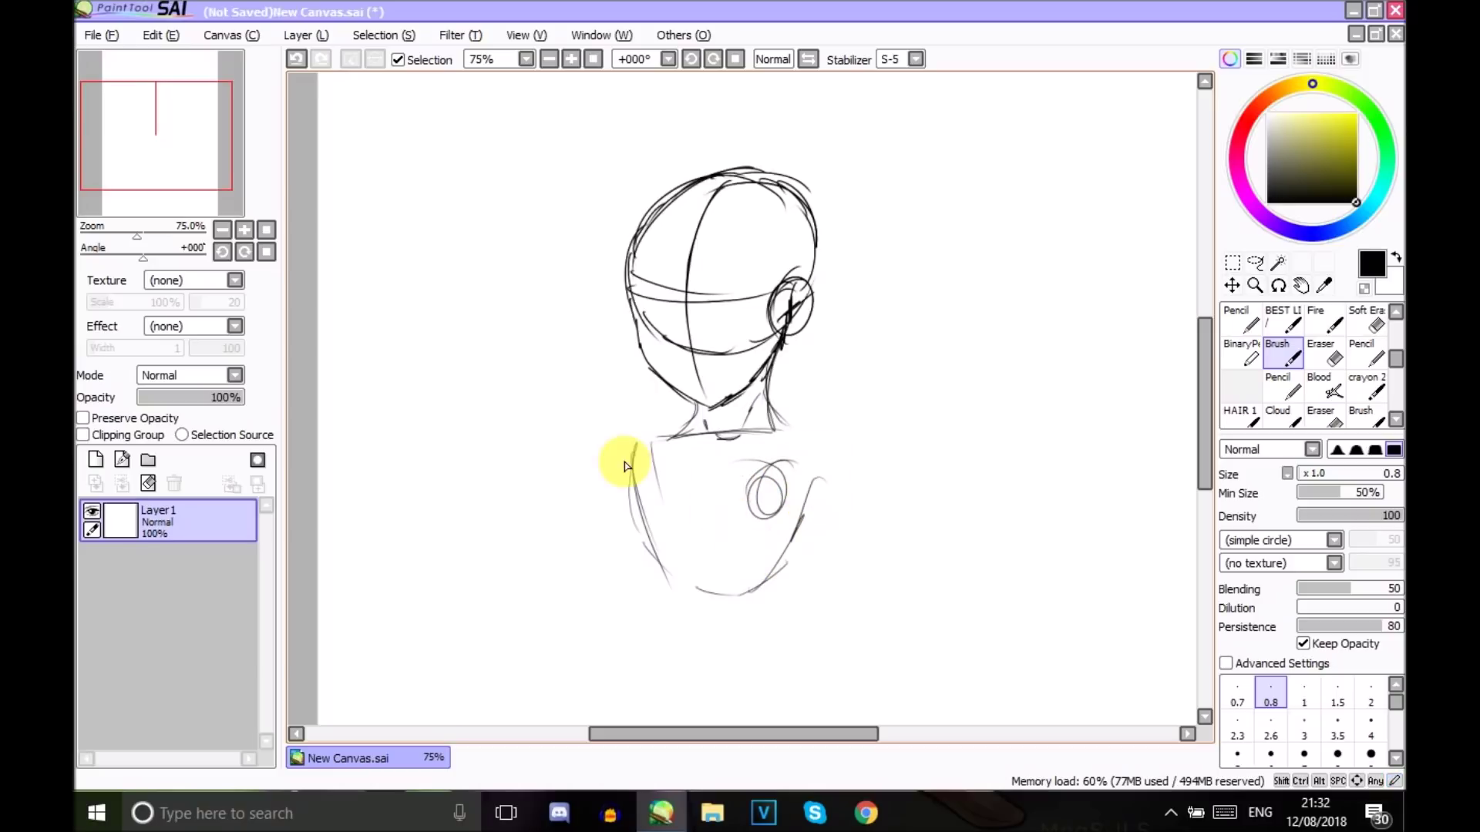
pyautogui.moveTo(626, 466)
pyautogui.mouseDown()
pyautogui.moveTo(666, 517)
pyautogui.moveTo(641, 527)
pyautogui.moveTo(679, 539)
pyautogui.moveTo(714, 493)
pyautogui.moveTo(654, 461)
pyautogui.moveTo(666, 524)
pyautogui.moveTo(681, 476)
pyautogui.moveTo(731, 496)
pyautogui.moveTo(784, 409)
pyautogui.moveTo(619, 459)
pyautogui.mouseUp()
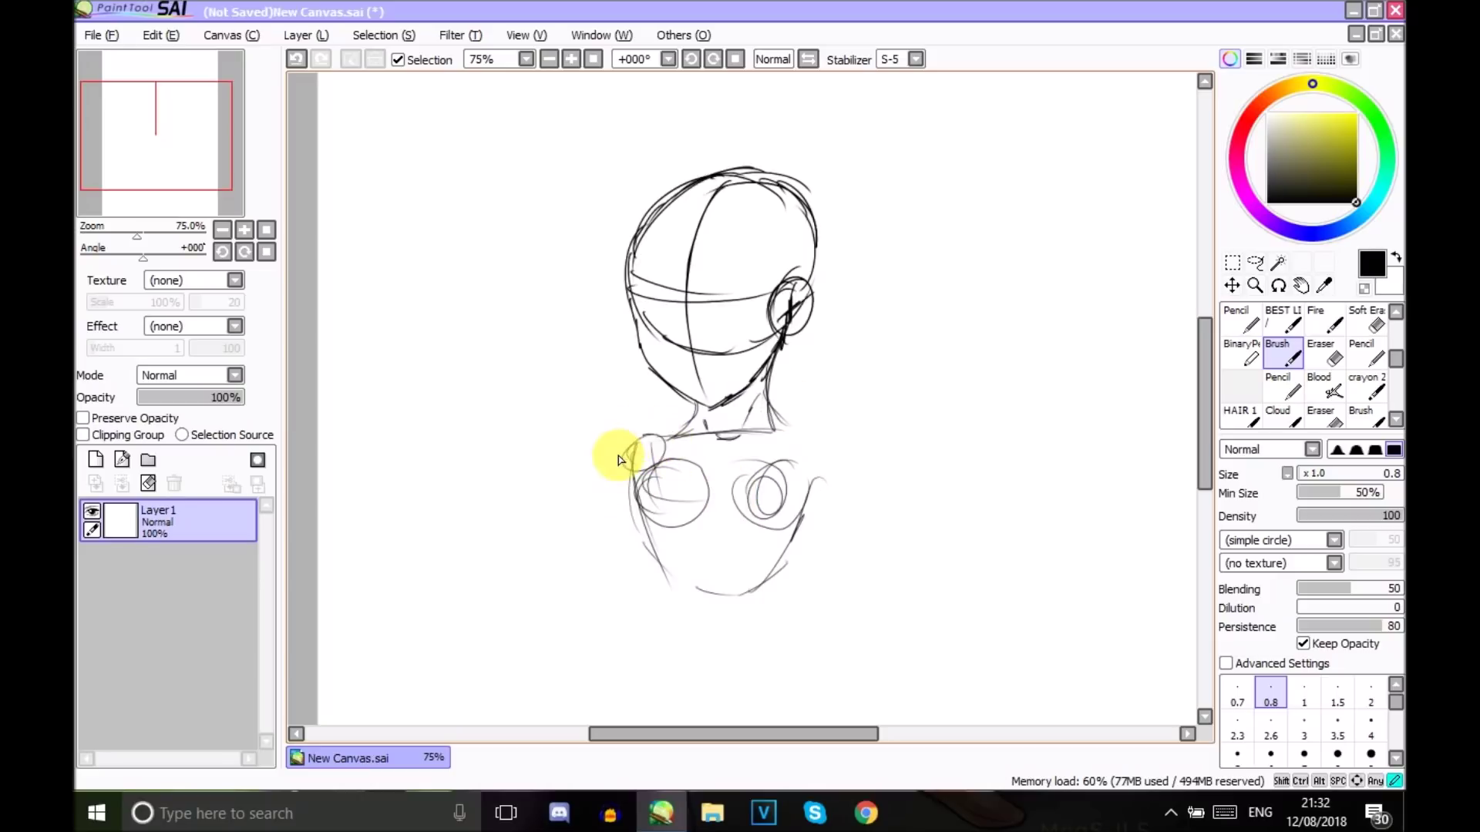
pyautogui.moveTo(798, 428)
pyautogui.mouseDown()
pyautogui.moveTo(786, 469)
pyautogui.moveTo(825, 466)
pyautogui.mouseUp()
pyautogui.moveTo(659, 440)
pyautogui.mouseDown()
pyautogui.moveTo(783, 413)
pyautogui.moveTo(793, 437)
pyautogui.moveTo(829, 447)
pyautogui.moveTo(802, 456)
pyautogui.moveTo(761, 521)
pyautogui.mouseUp()
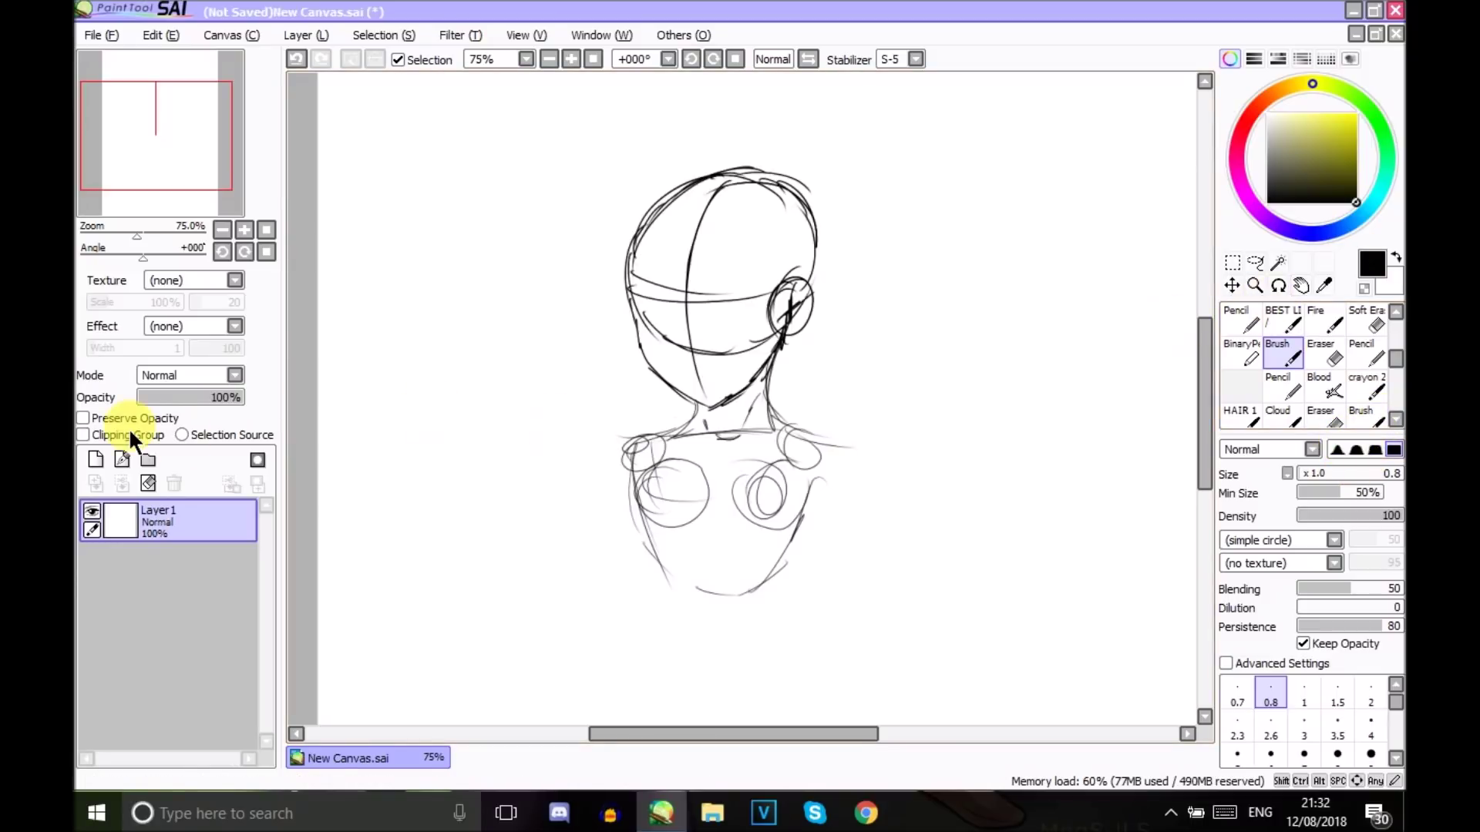
# Add a new layer above the sketch, reselect Layer1 and try changing its opacity
pyautogui.click(94, 463)
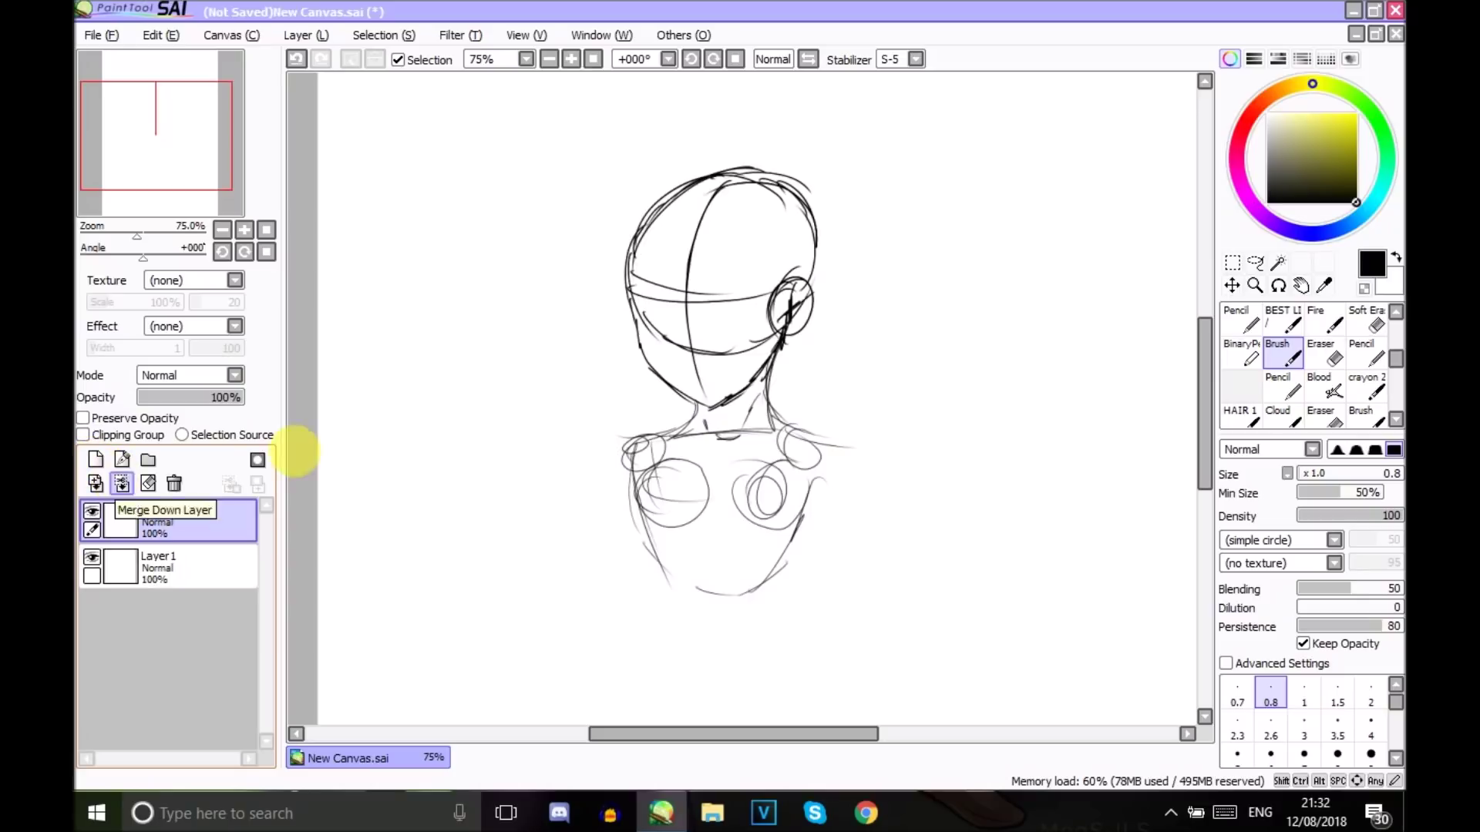
pyautogui.click(206, 574)
pyautogui.moveTo(179, 399); pyautogui.dragTo(178, 405)
pyautogui.hotkey('ctrl', 'z')
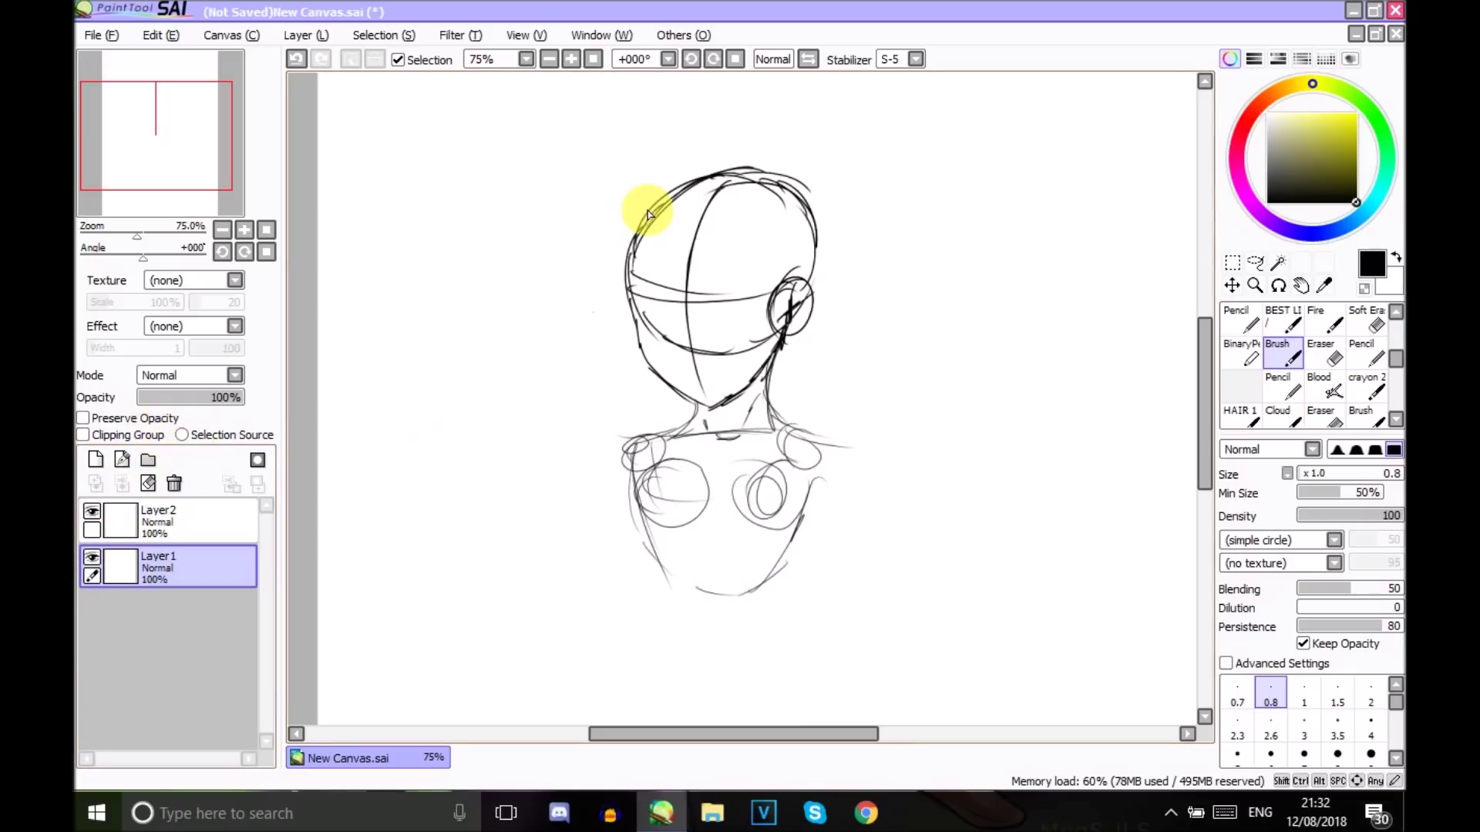
# Turn on Preserve Opacity for Layer1 and pick a strong blue as the drawing colour
pyautogui.click(145, 418)
pyautogui.click(1357, 137)
pyautogui.click(1386, 148)
pyautogui.click(1305, 233)
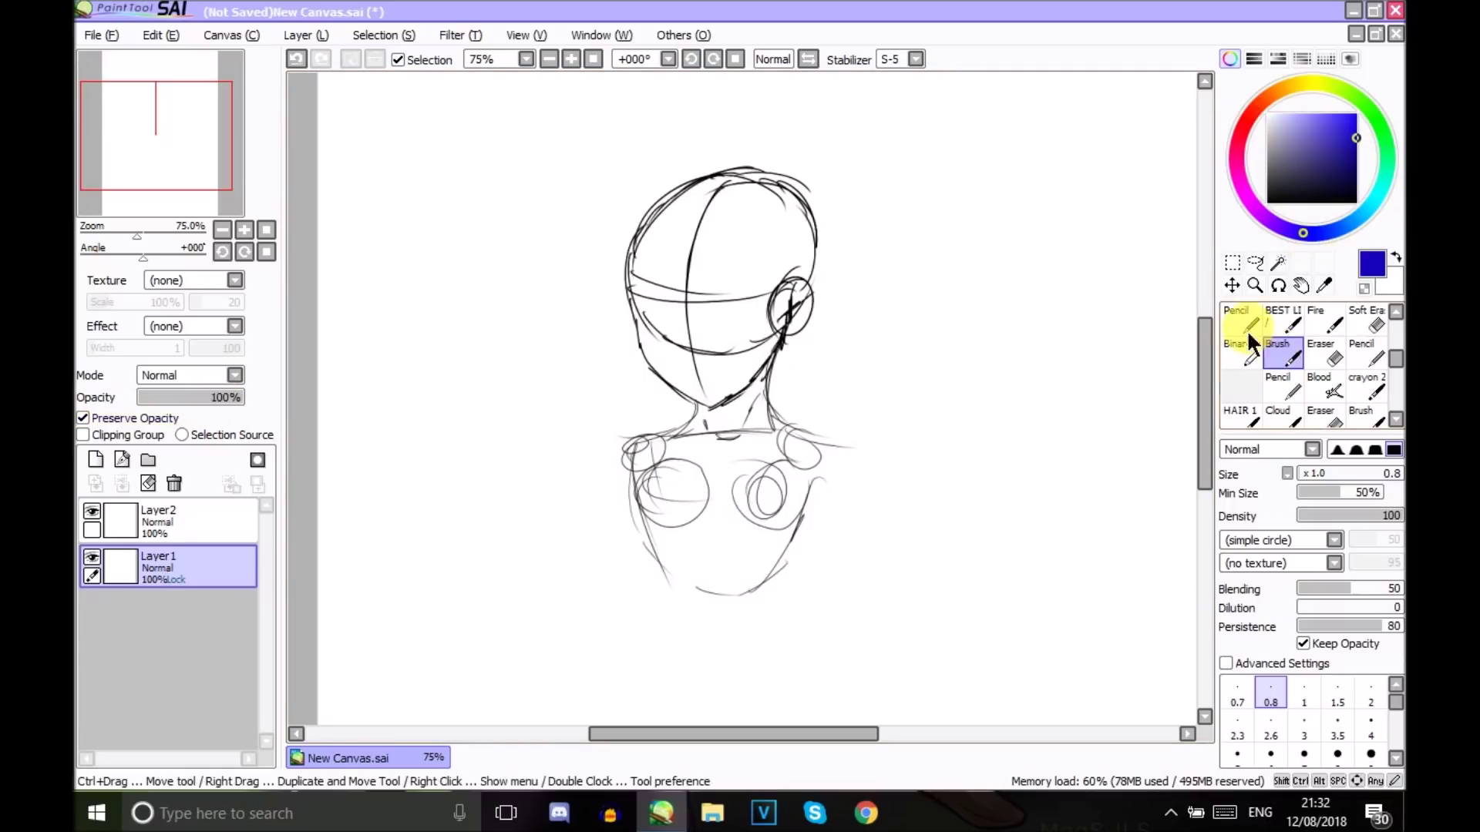
# Recolour the sketch lines of the head and body blue with the pen at size 50
pyautogui.click(1395, 313)
pyautogui.click(1396, 313)
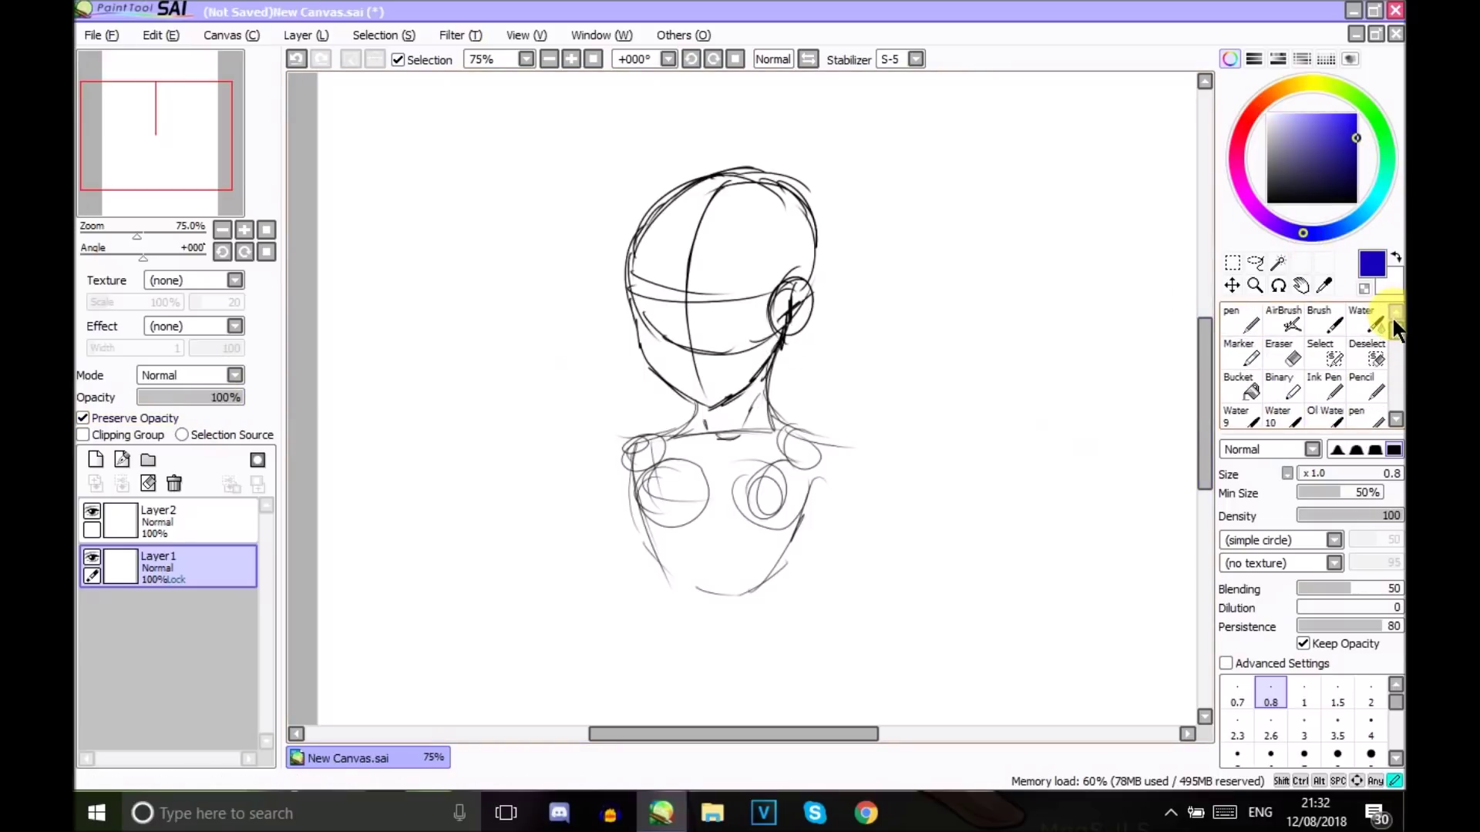
pyautogui.click(1233, 322)
pyautogui.moveTo(801, 266)
pyautogui.mouseDown()
pyautogui.moveTo(786, 396)
pyautogui.moveTo(743, 321)
pyautogui.moveTo(675, 393)
pyautogui.moveTo(671, 363)
pyautogui.moveTo(678, 419)
pyautogui.moveTo(727, 370)
pyautogui.moveTo(802, 496)
pyautogui.moveTo(681, 432)
pyautogui.moveTo(637, 473)
pyautogui.moveTo(671, 578)
pyautogui.moveTo(634, 436)
pyautogui.moveTo(776, 555)
pyautogui.mouseUp()
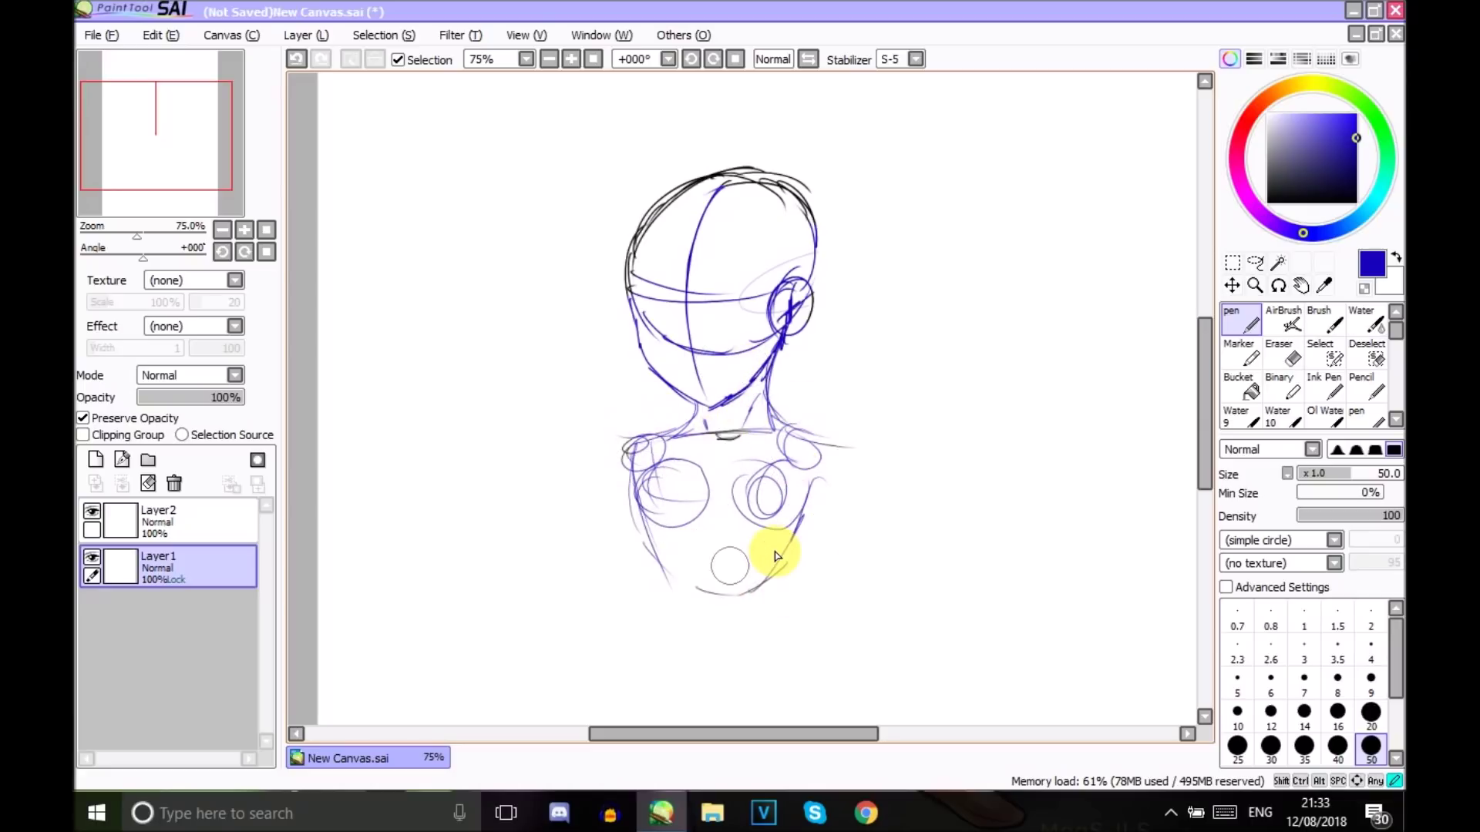
pyautogui.moveTo(614, 313)
pyautogui.mouseDown()
pyautogui.moveTo(753, 166)
pyautogui.moveTo(822, 187)
pyautogui.mouseUp()
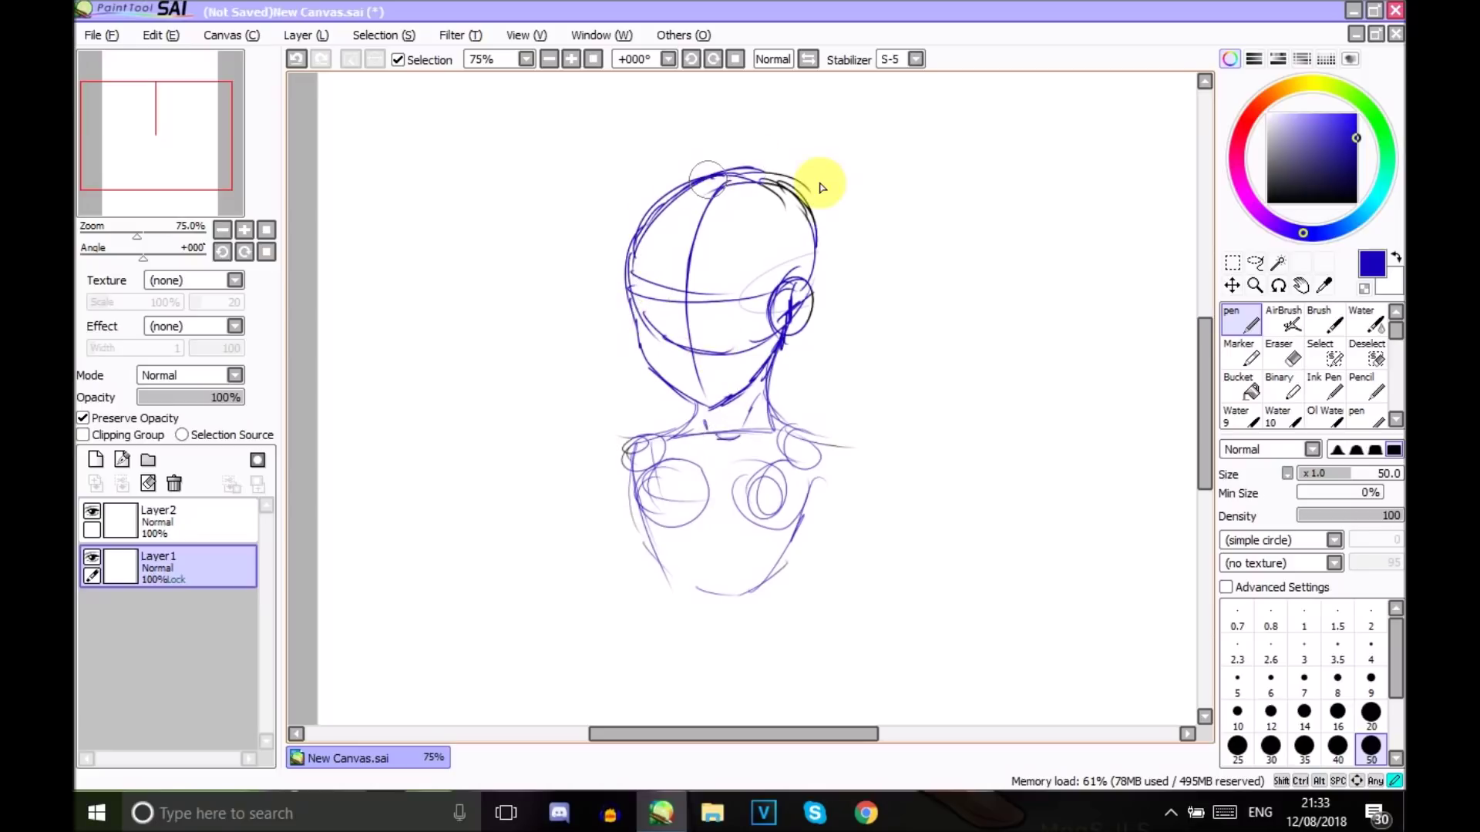
# Draw the eye nearest the ear on Layer2 in a darker blue with the pen at size 4
pyautogui.click(1356, 174)
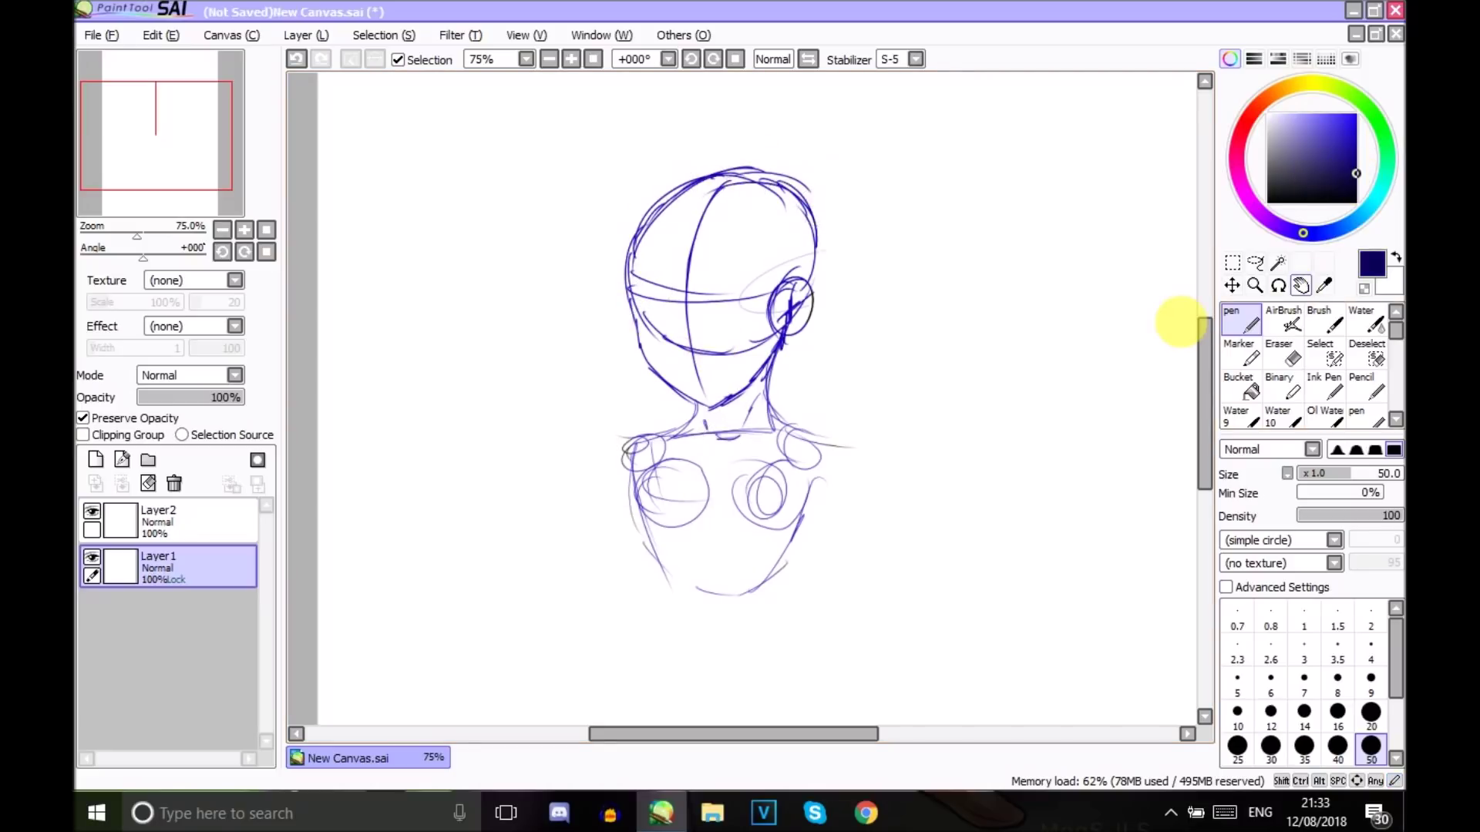
pyautogui.click(188, 520)
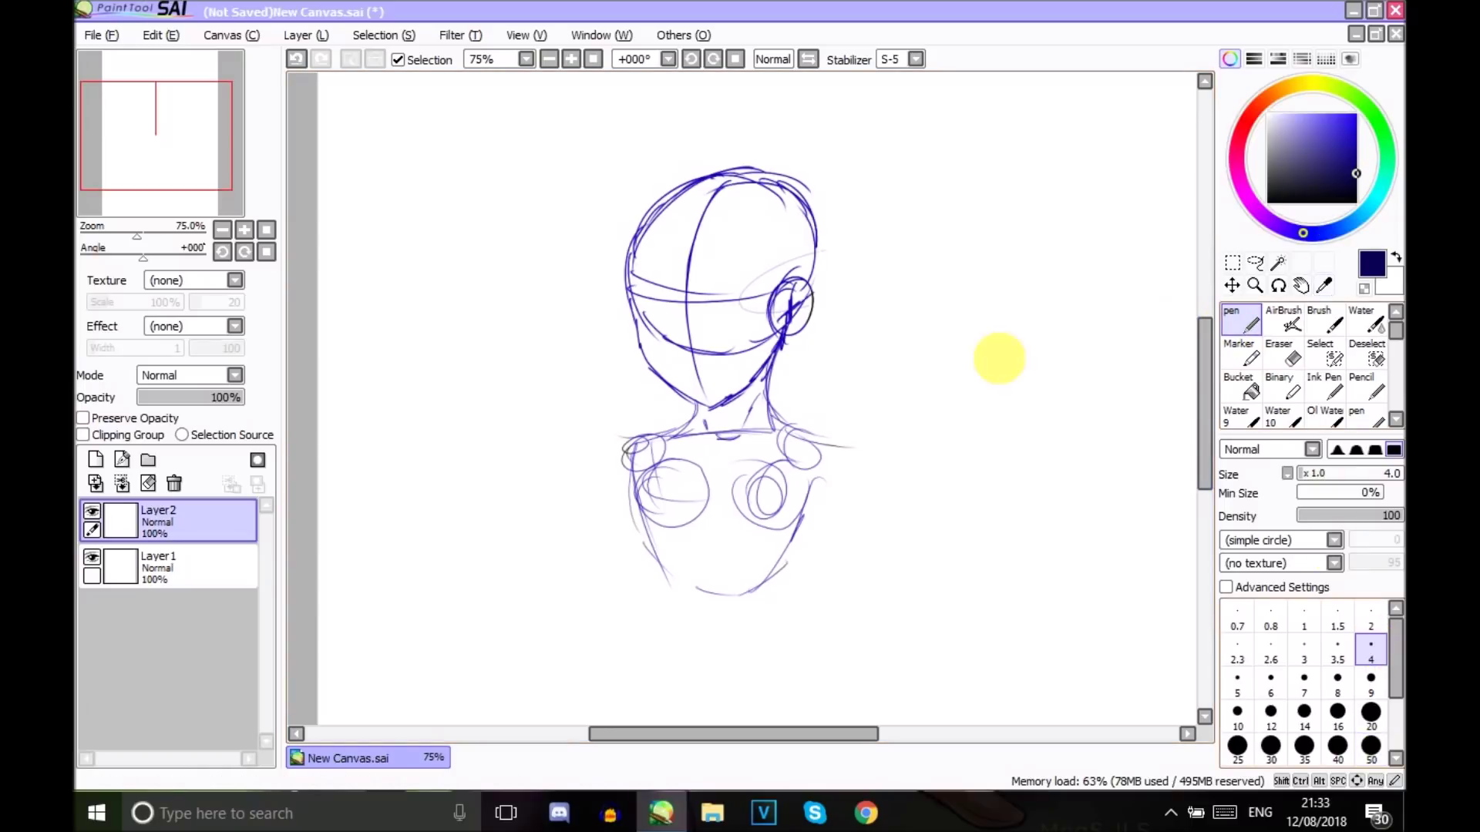
pyautogui.moveTo(714, 321)
pyautogui.mouseDown()
pyautogui.moveTo(741, 304)
pyautogui.moveTo(775, 315)
pyautogui.mouseUp()
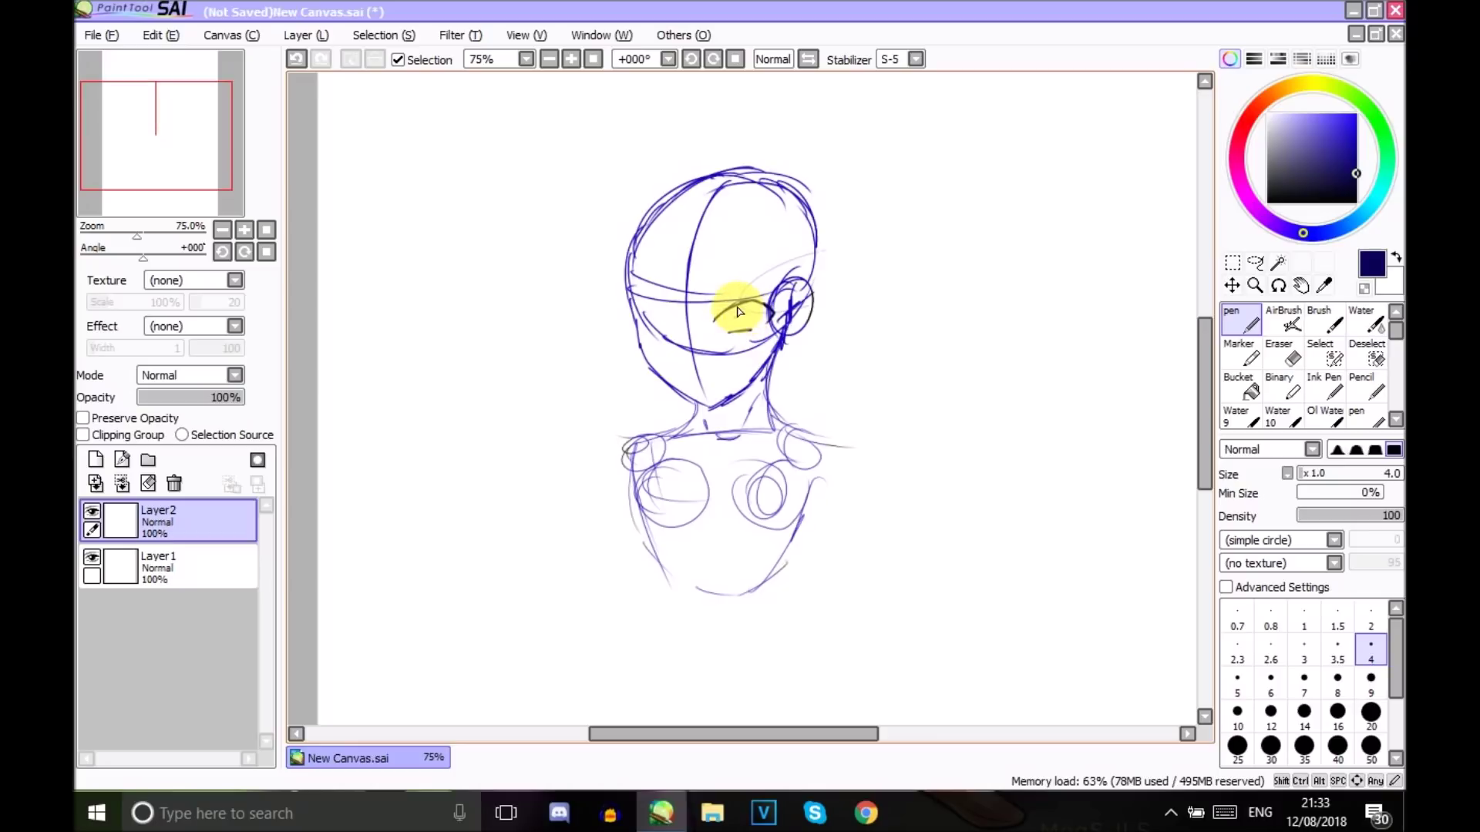
pyautogui.moveTo(743, 306); pyautogui.dragTo(738, 326)
# Check the eye with Layer1 temporarily hidden, draw the second eye and darken both pupils on Layer2
pyautogui.click(93, 556)
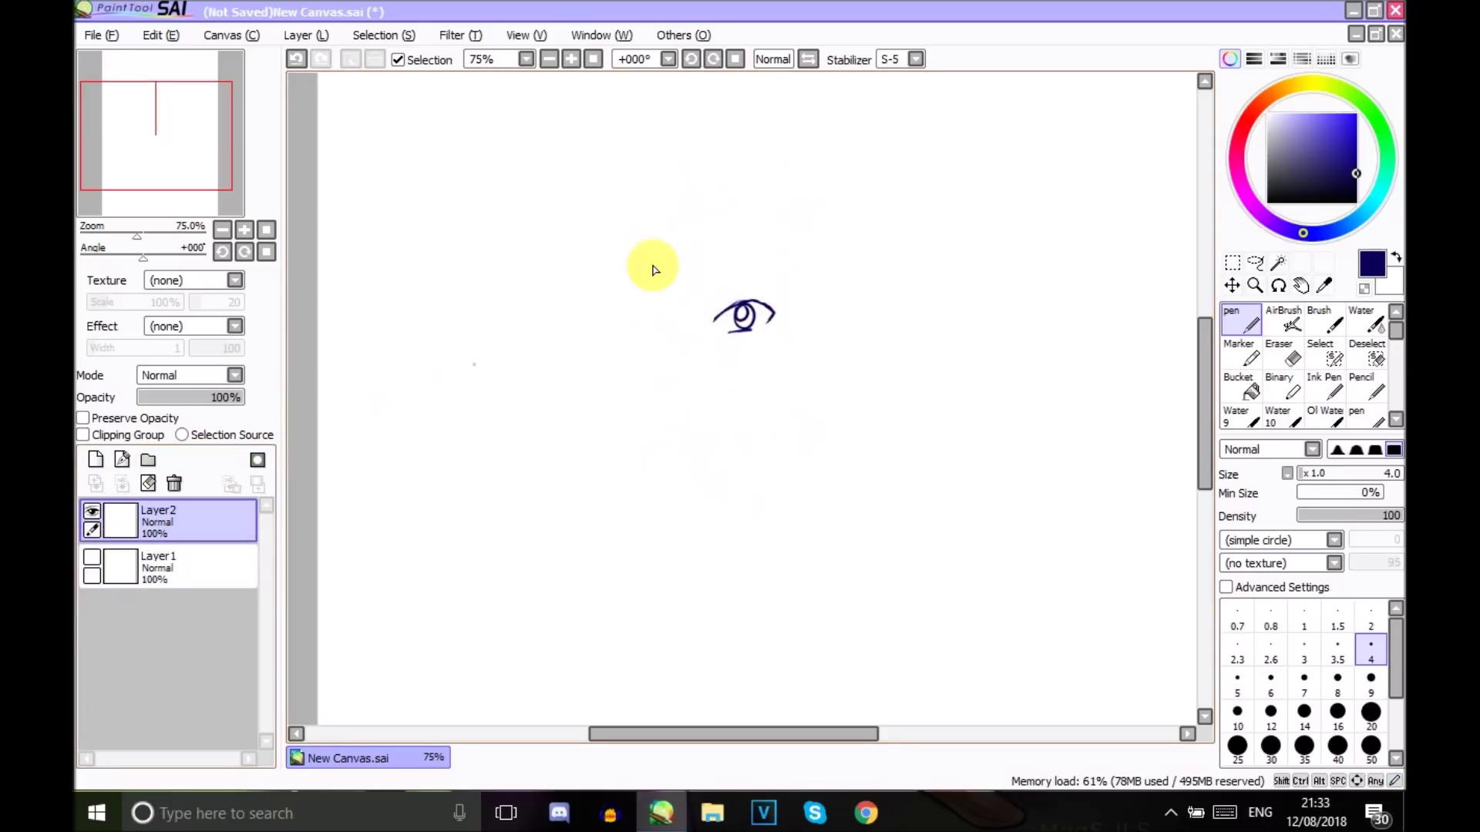
pyautogui.click(93, 557)
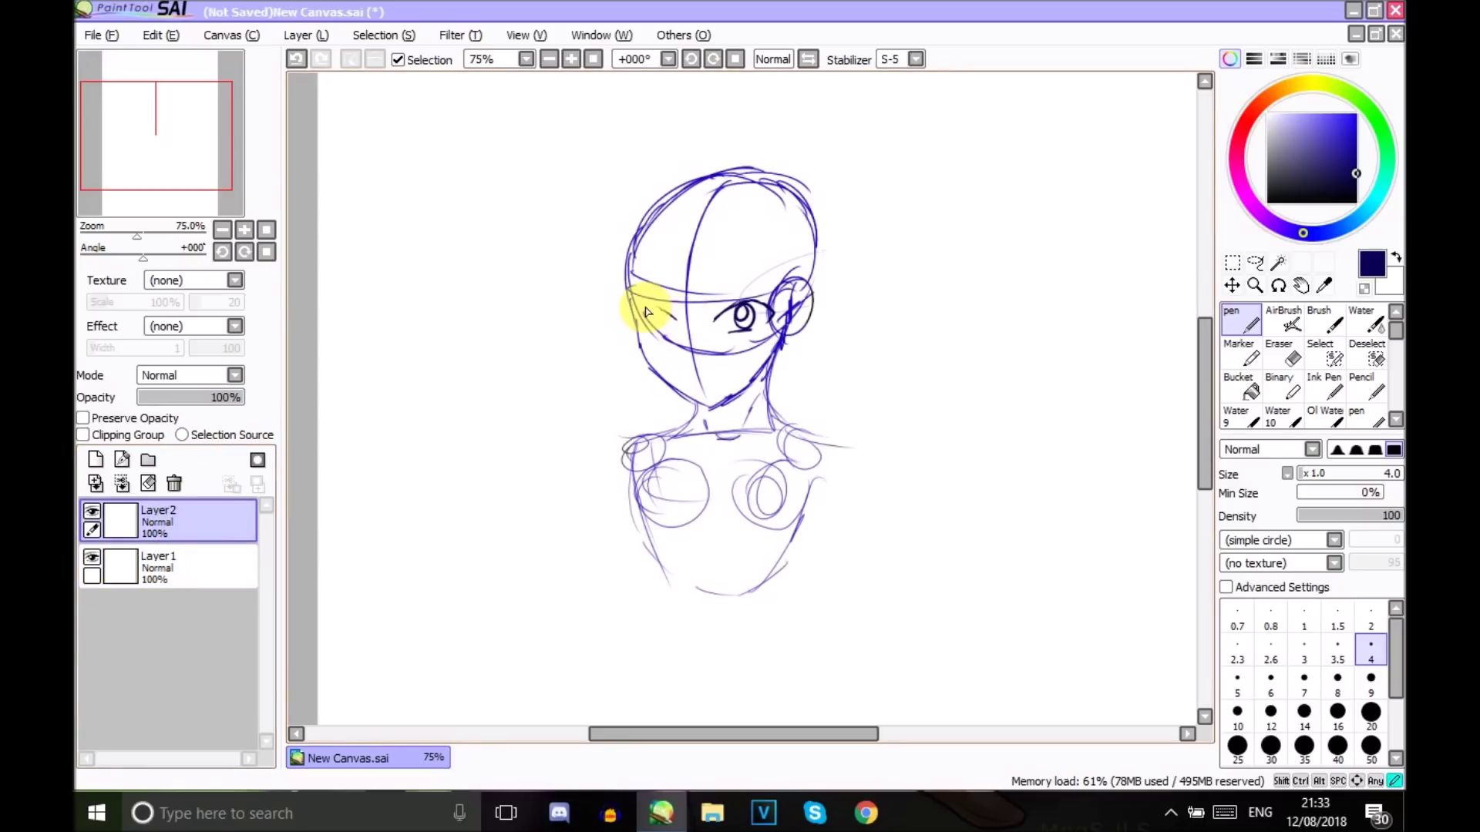
pyautogui.moveTo(646, 334)
pyautogui.mouseDown()
pyautogui.moveTo(667, 315)
pyautogui.moveTo(659, 334)
pyautogui.moveTo(646, 324)
pyautogui.mouseUp()
pyautogui.moveTo(746, 332)
pyautogui.mouseDown()
pyautogui.moveTo(721, 314)
pyautogui.moveTo(736, 320)
pyautogui.mouseUp()
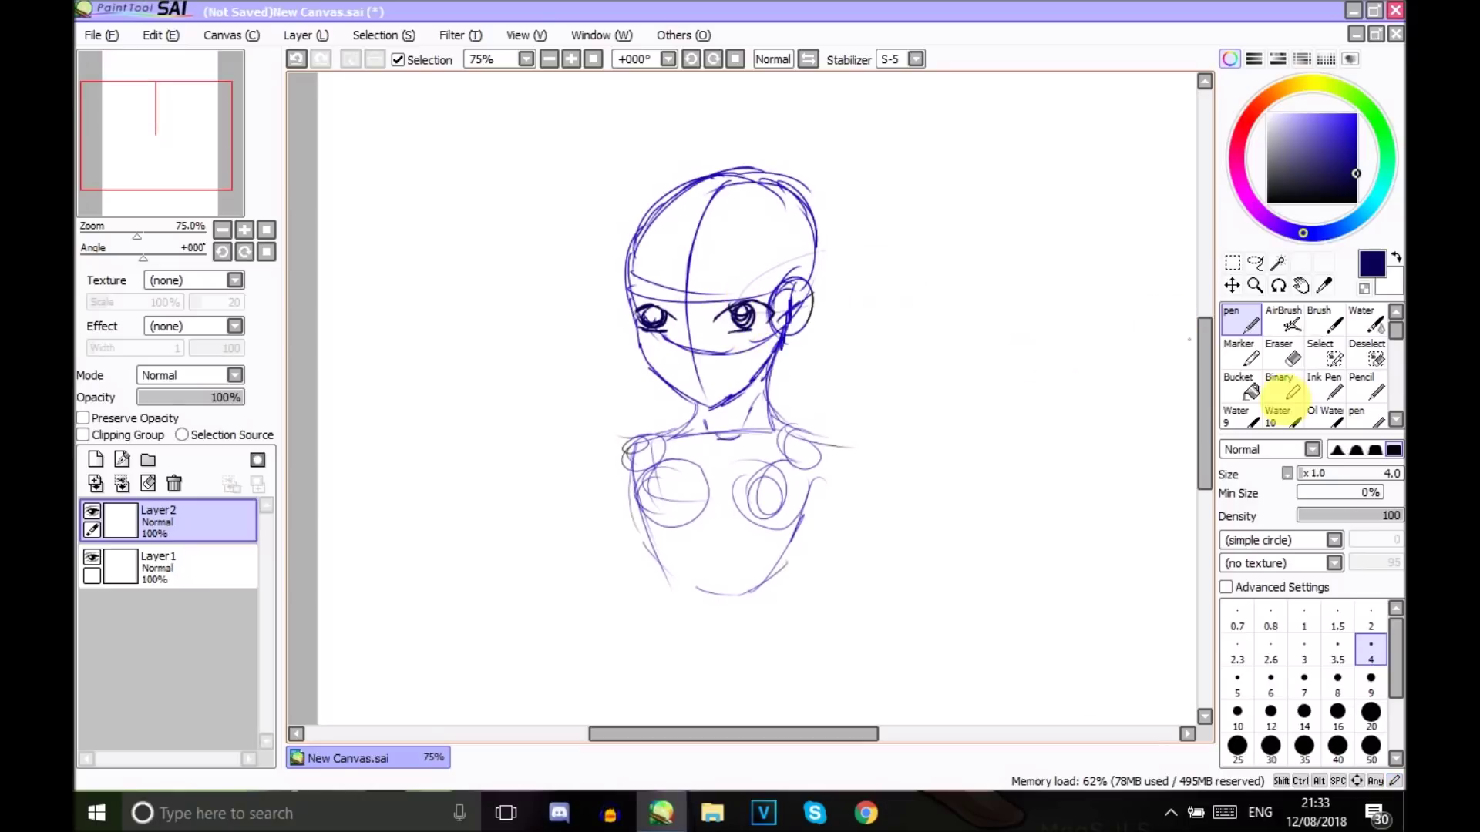
# Erase the outer end of the stray shoulder line on Layer1, and return to the pen on Layer2
pyautogui.click(1289, 361)
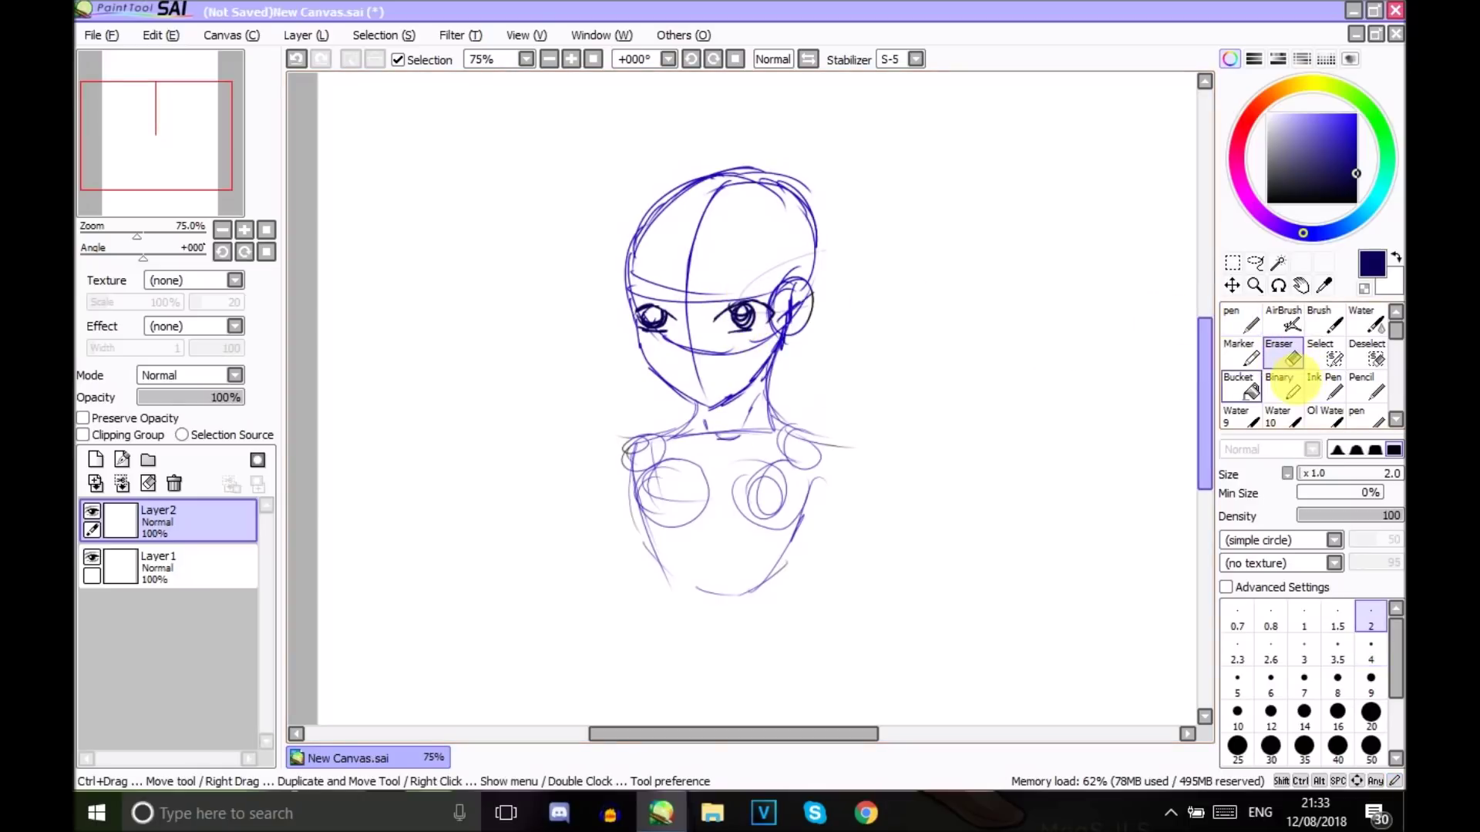
pyautogui.click(177, 566)
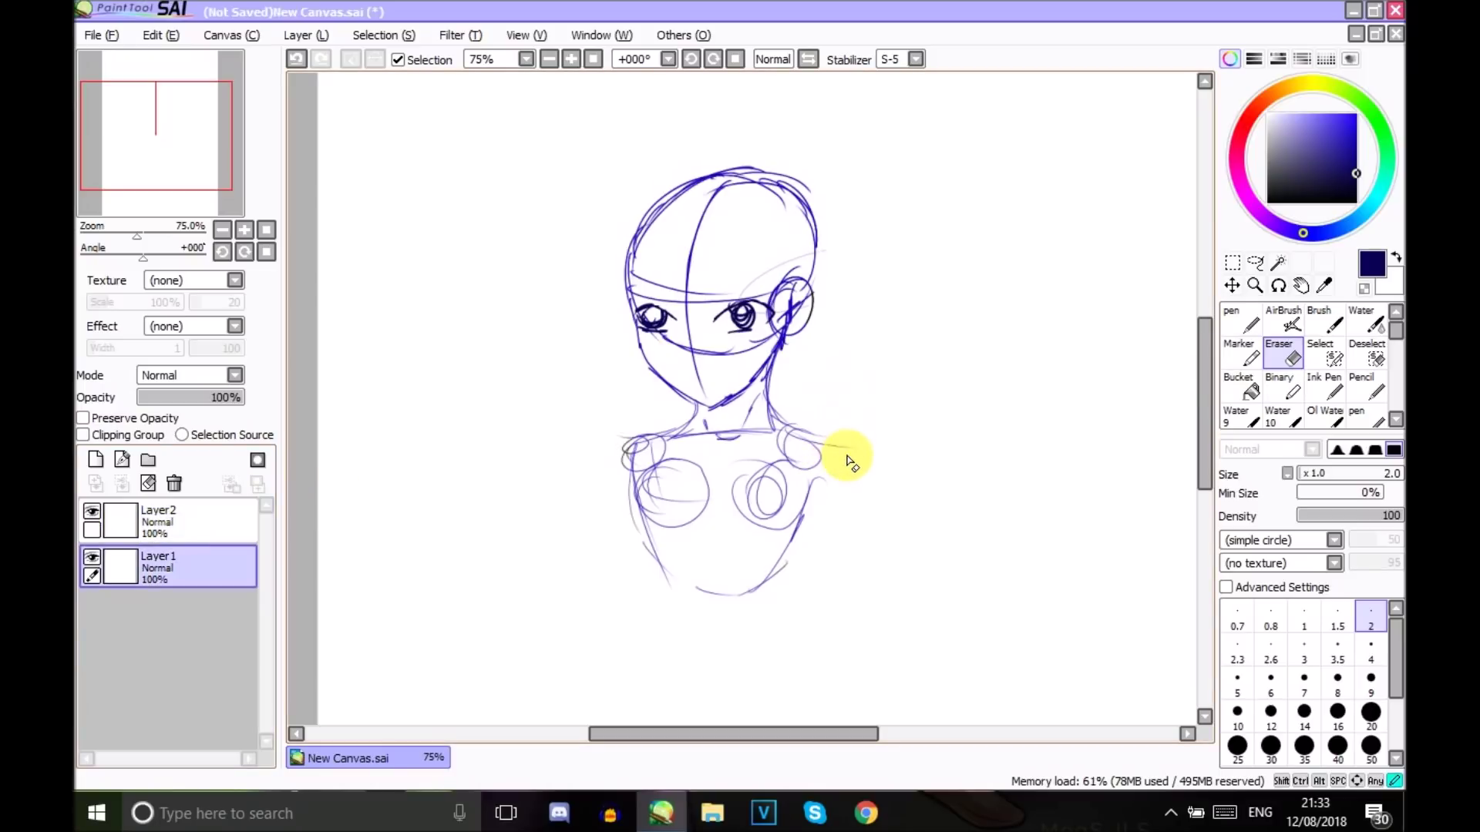
pyautogui.click(1231, 312)
pyautogui.click(198, 516)
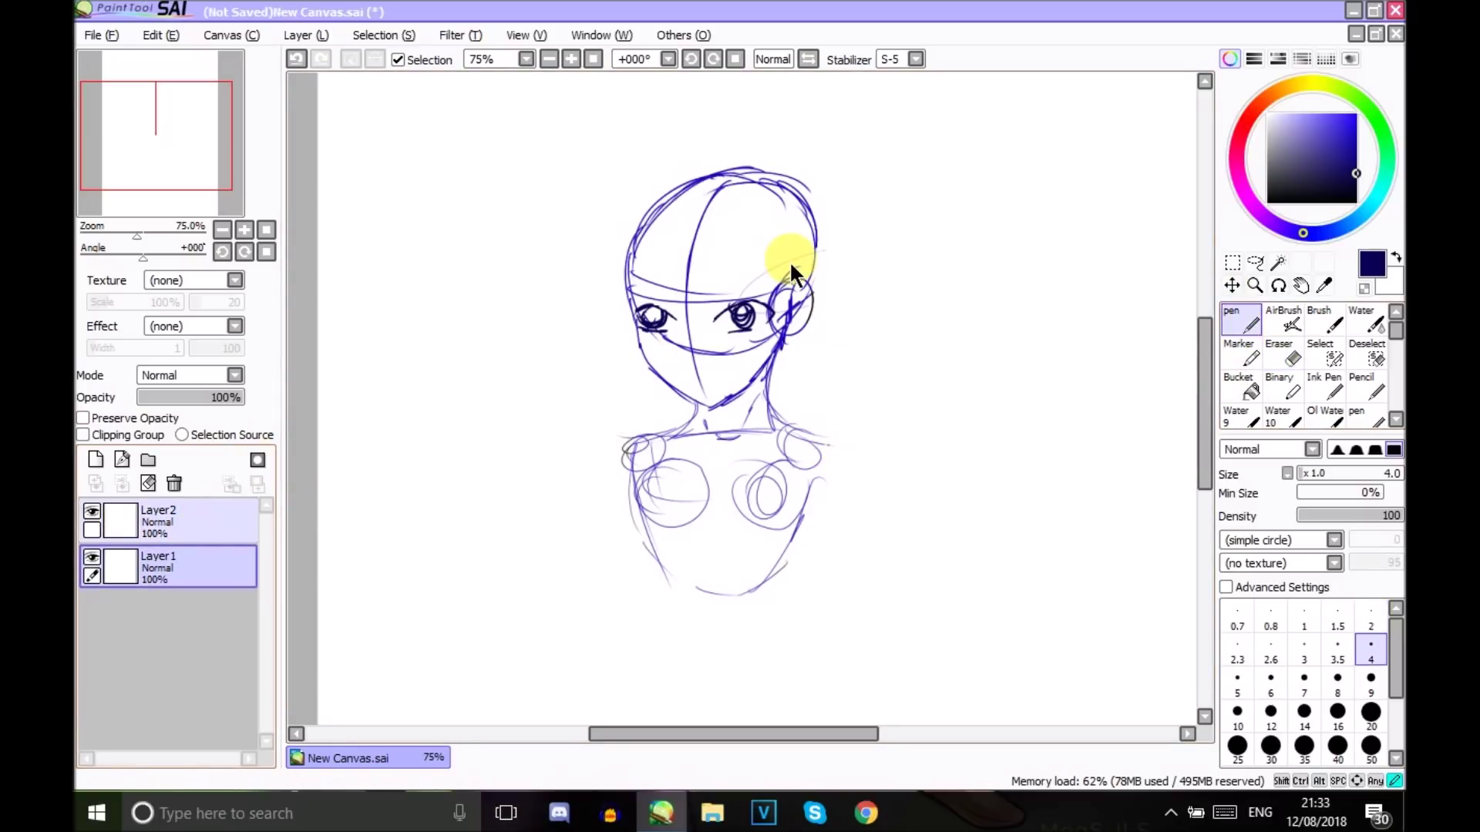
# Add lashes at the outer corners and lower-lid lines to both eyes on Layer2 with the pen at size 4
pyautogui.moveTo(761, 308); pyautogui.dragTo(782, 290)
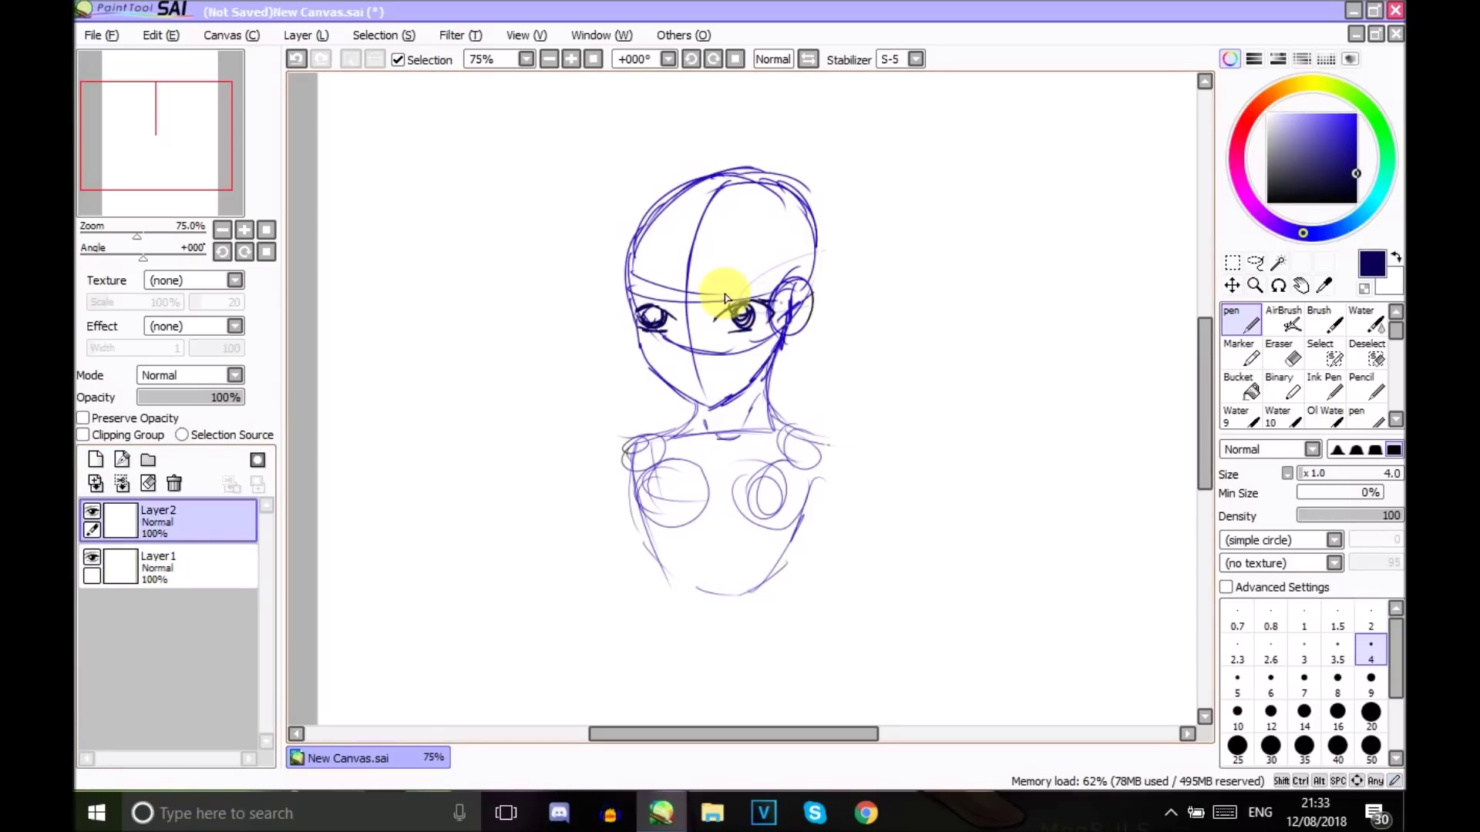
pyautogui.click(645, 314)
pyautogui.moveTo(645, 313)
pyautogui.mouseDown()
pyautogui.moveTo(614, 307)
pyautogui.moveTo(644, 316)
pyautogui.moveTo(638, 343)
pyautogui.moveTo(651, 324)
pyautogui.mouseUp()
pyautogui.click(773, 339)
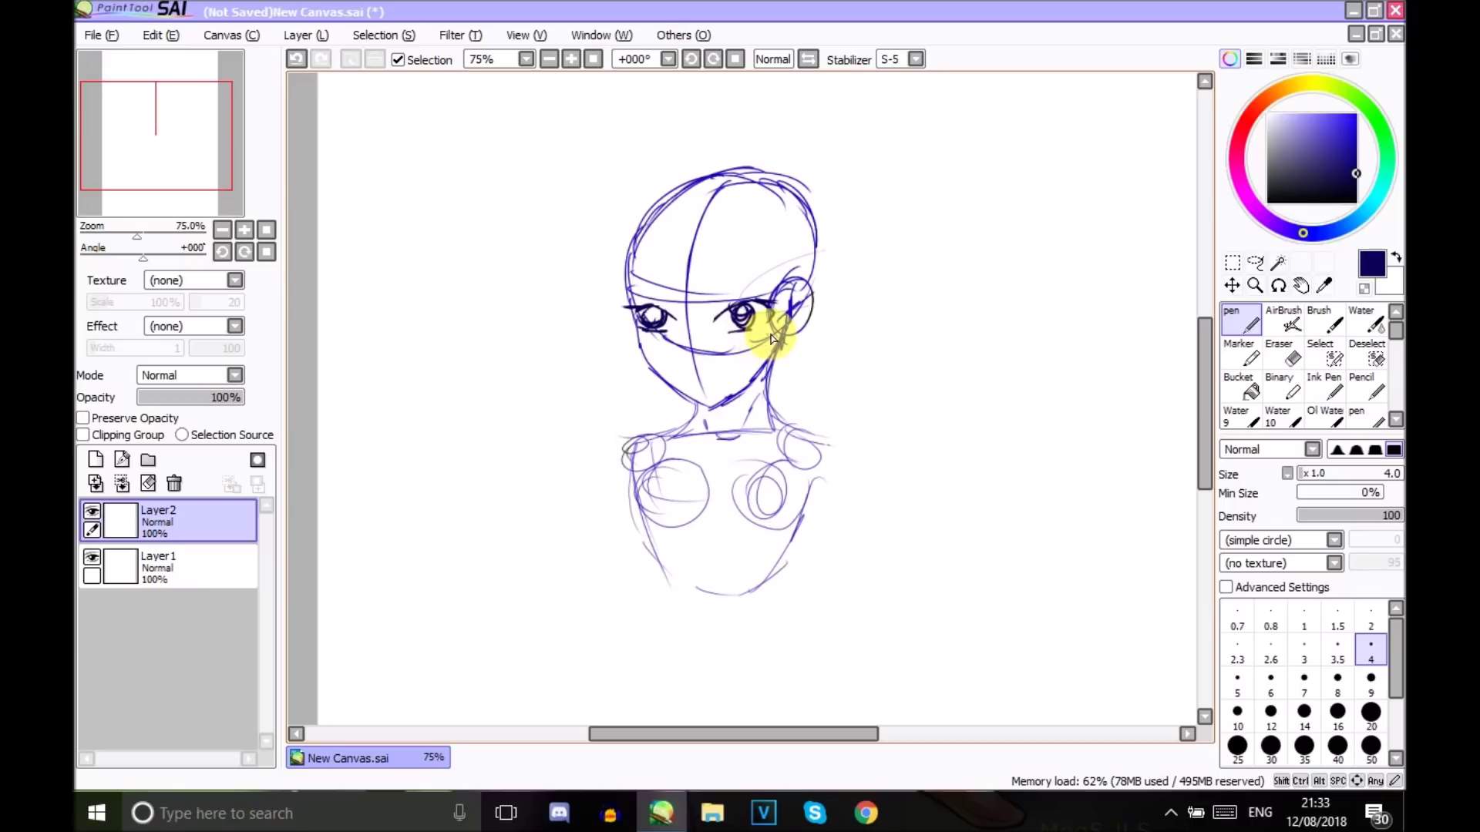
pyautogui.moveTo(759, 336); pyautogui.dragTo(771, 331)
# Draw the nose, a smiling mouth and short eyebrows on Layer2 with the size 4 pen
pyautogui.click(702, 341)
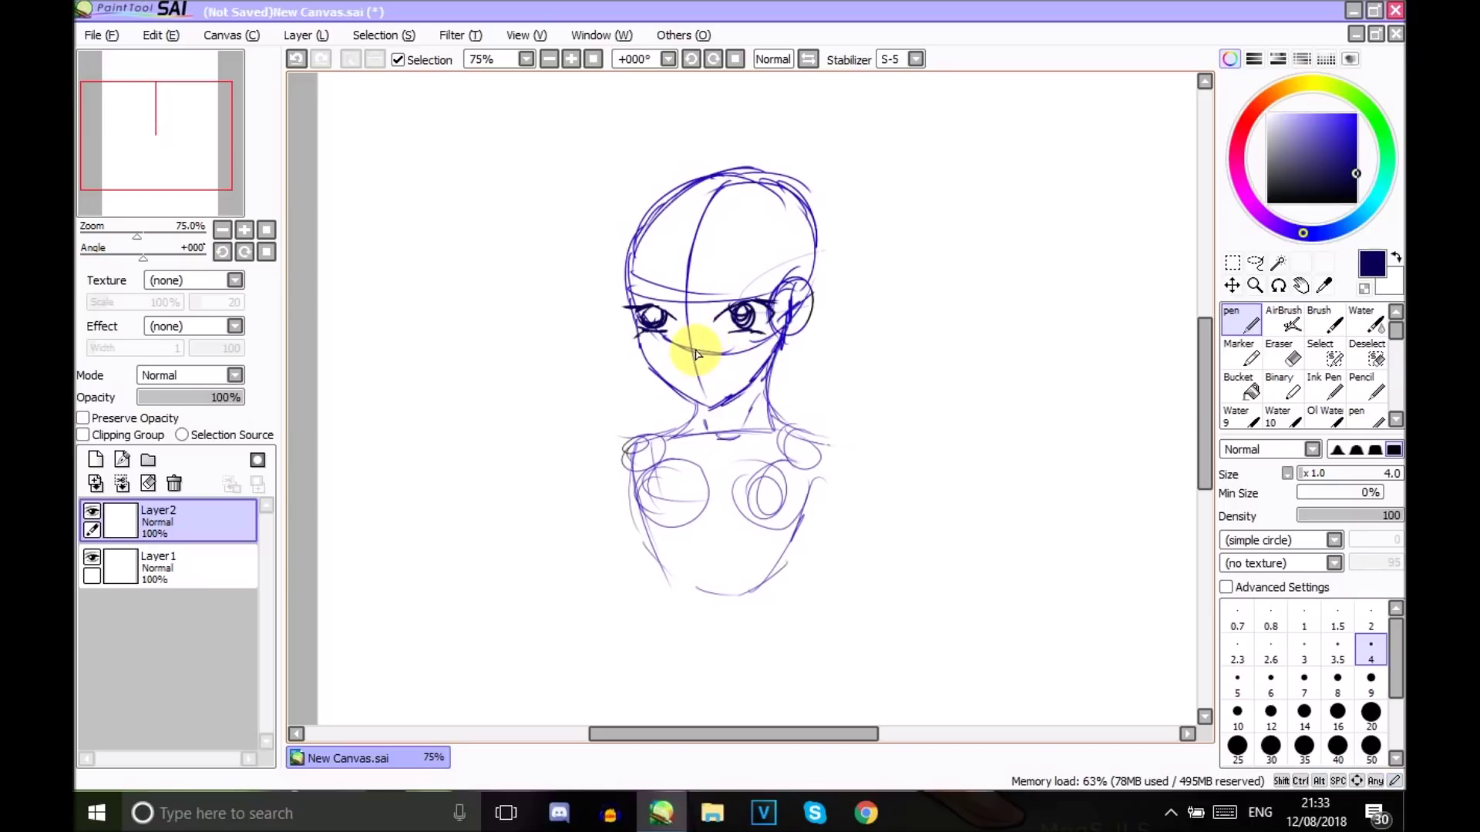
pyautogui.moveTo(708, 369); pyautogui.dragTo(704, 349)
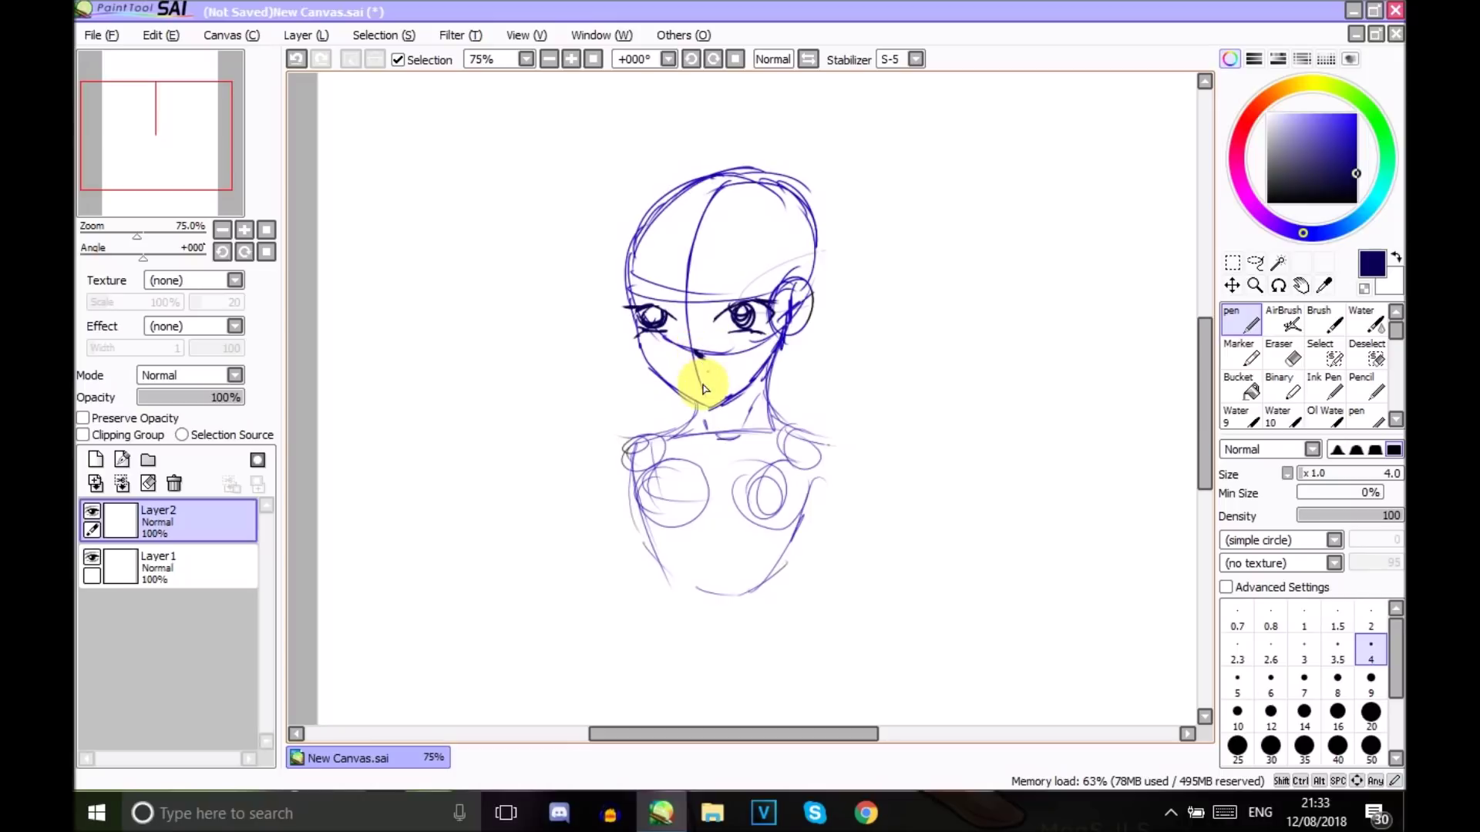
pyautogui.moveTo(688, 375); pyautogui.dragTo(724, 377)
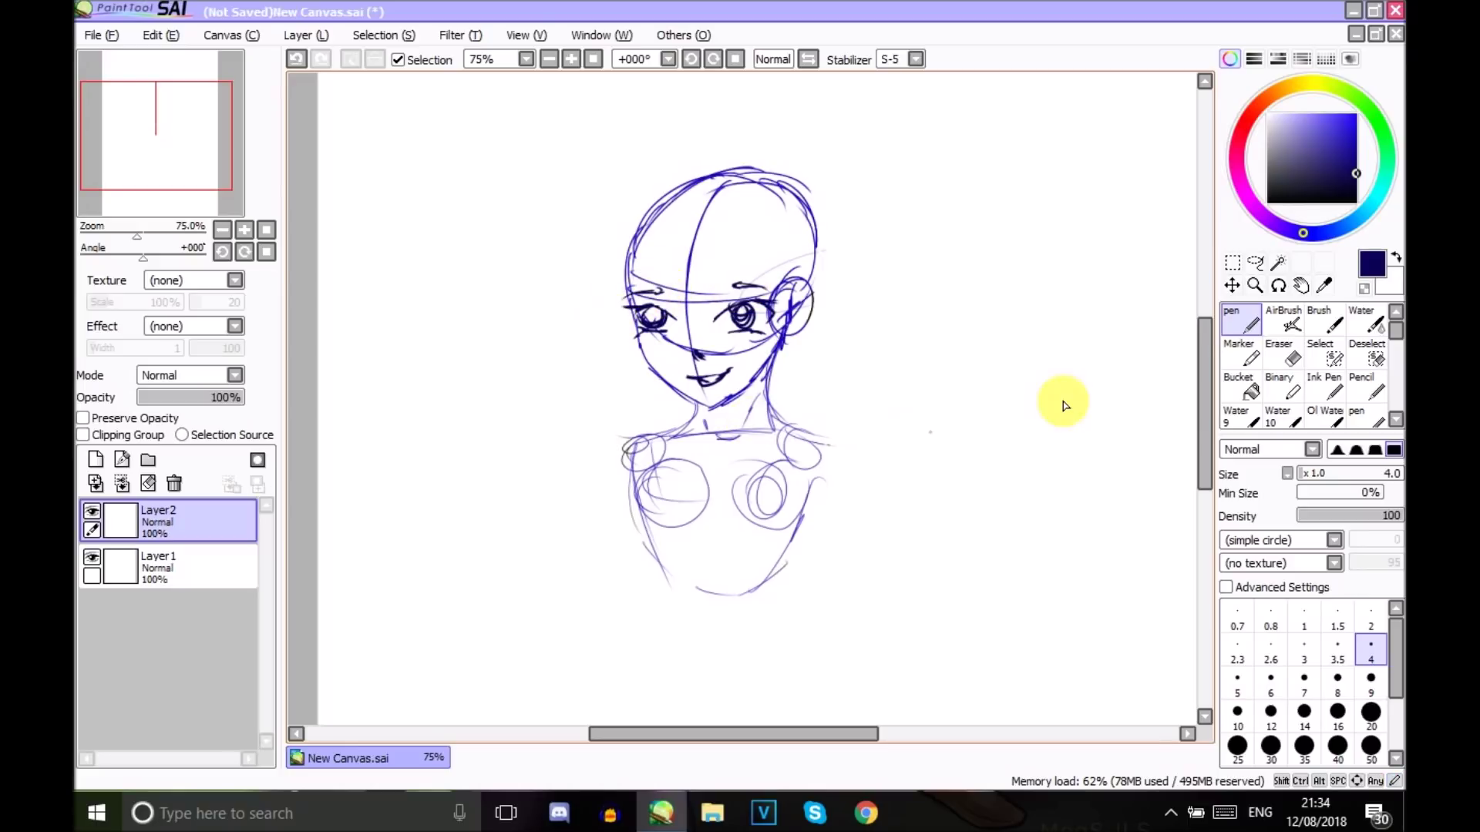
# Paint broad dark blue test strokes beside the head with the AirBrush and a small patch beside the torso with the Brush, both at size 50
pyautogui.click(1279, 327)
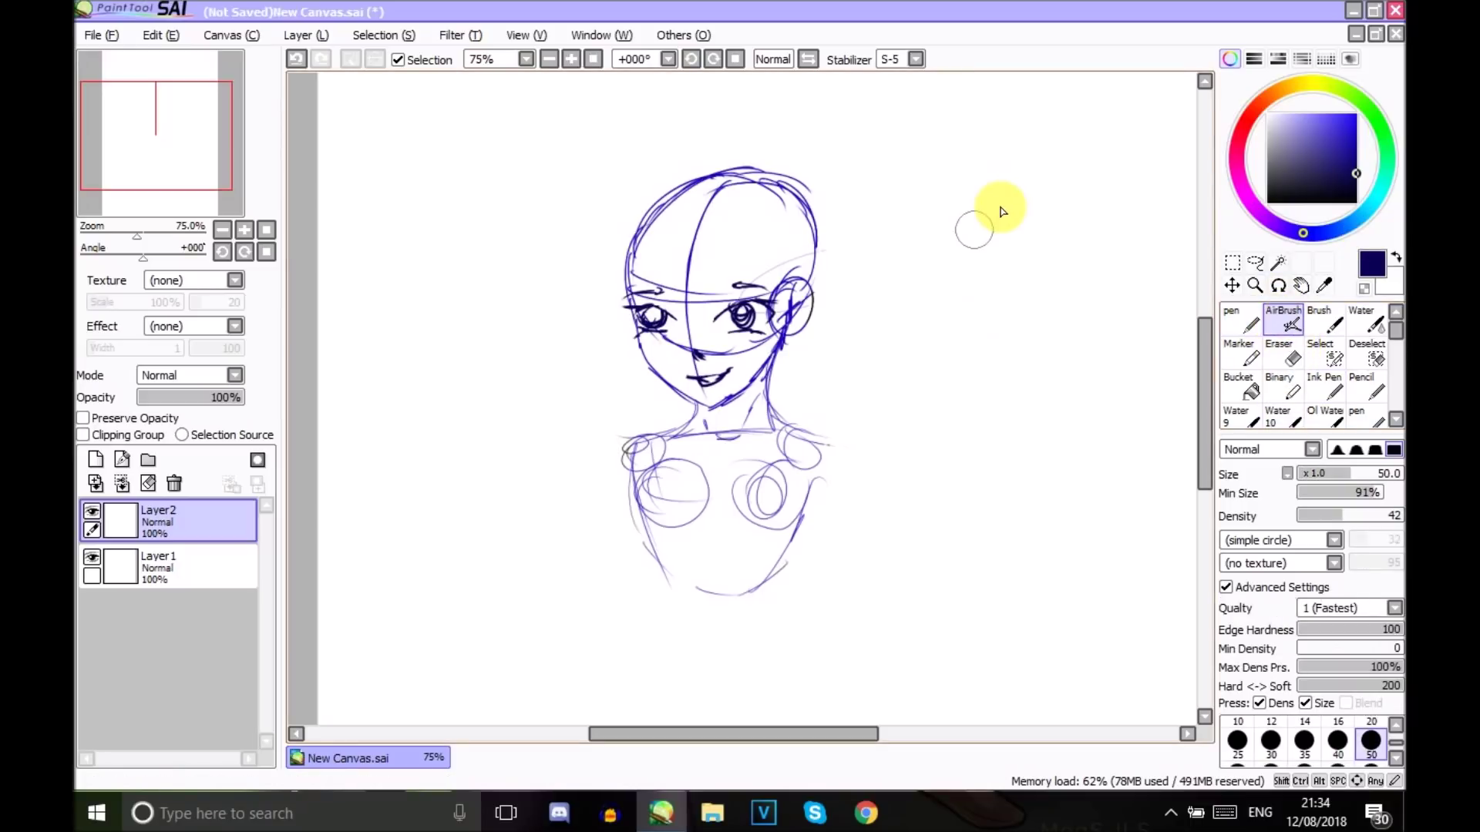
pyautogui.moveTo(915, 390)
pyautogui.mouseDown()
pyautogui.moveTo(1050, 132)
pyautogui.moveTo(1061, 188)
pyautogui.moveTo(1027, 265)
pyautogui.moveTo(1031, 430)
pyautogui.moveTo(1034, 340)
pyautogui.moveTo(1061, 370)
pyautogui.moveTo(1075, 323)
pyautogui.mouseUp()
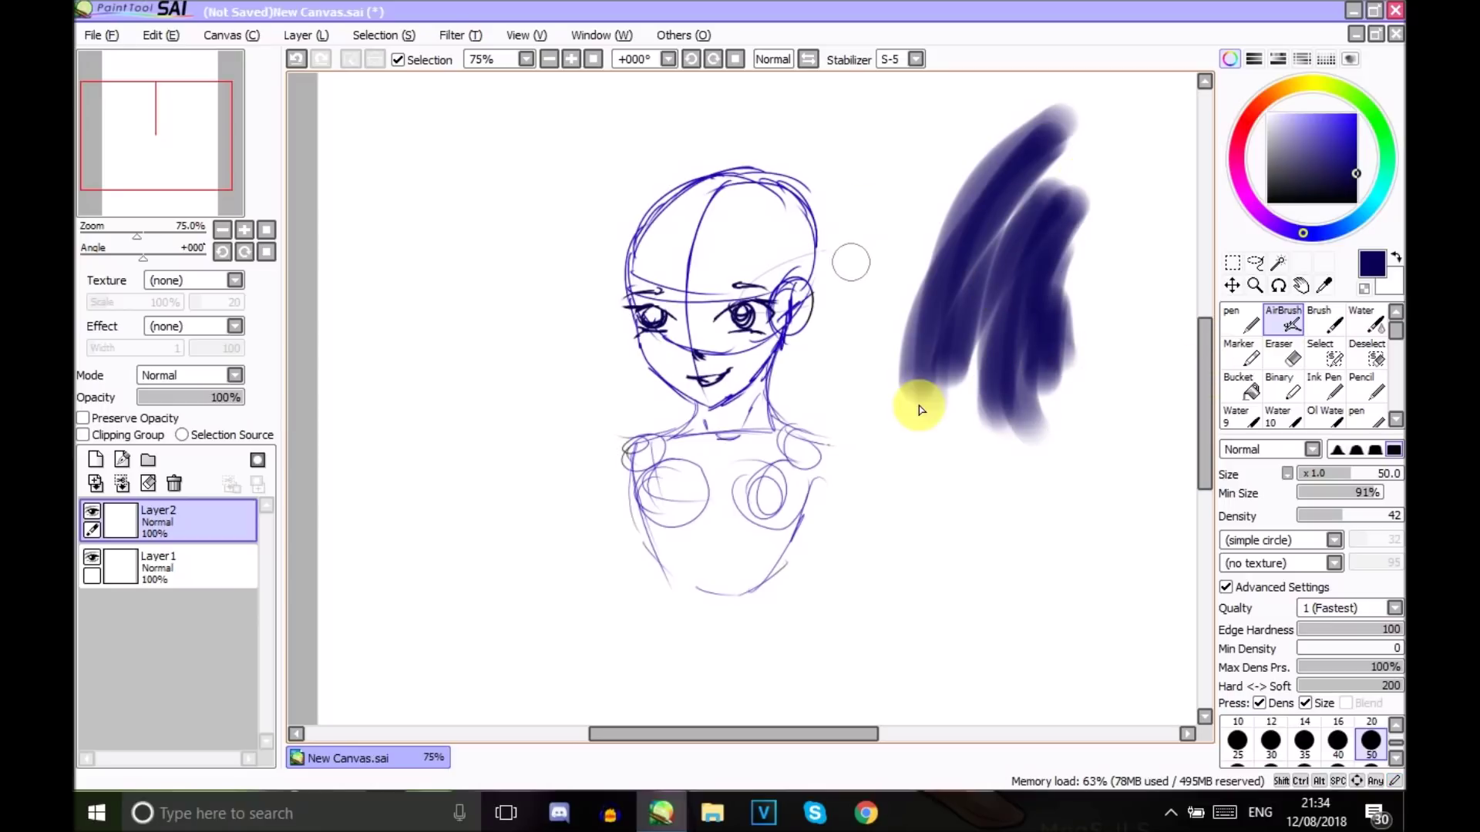
pyautogui.moveTo(1035, 185)
pyautogui.mouseDown()
pyautogui.moveTo(1051, 284)
pyautogui.moveTo(1070, 218)
pyautogui.moveTo(1046, 309)
pyautogui.moveTo(1078, 262)
pyautogui.moveTo(1067, 312)
pyautogui.moveTo(1091, 287)
pyautogui.moveTo(1104, 368)
pyautogui.mouseUp()
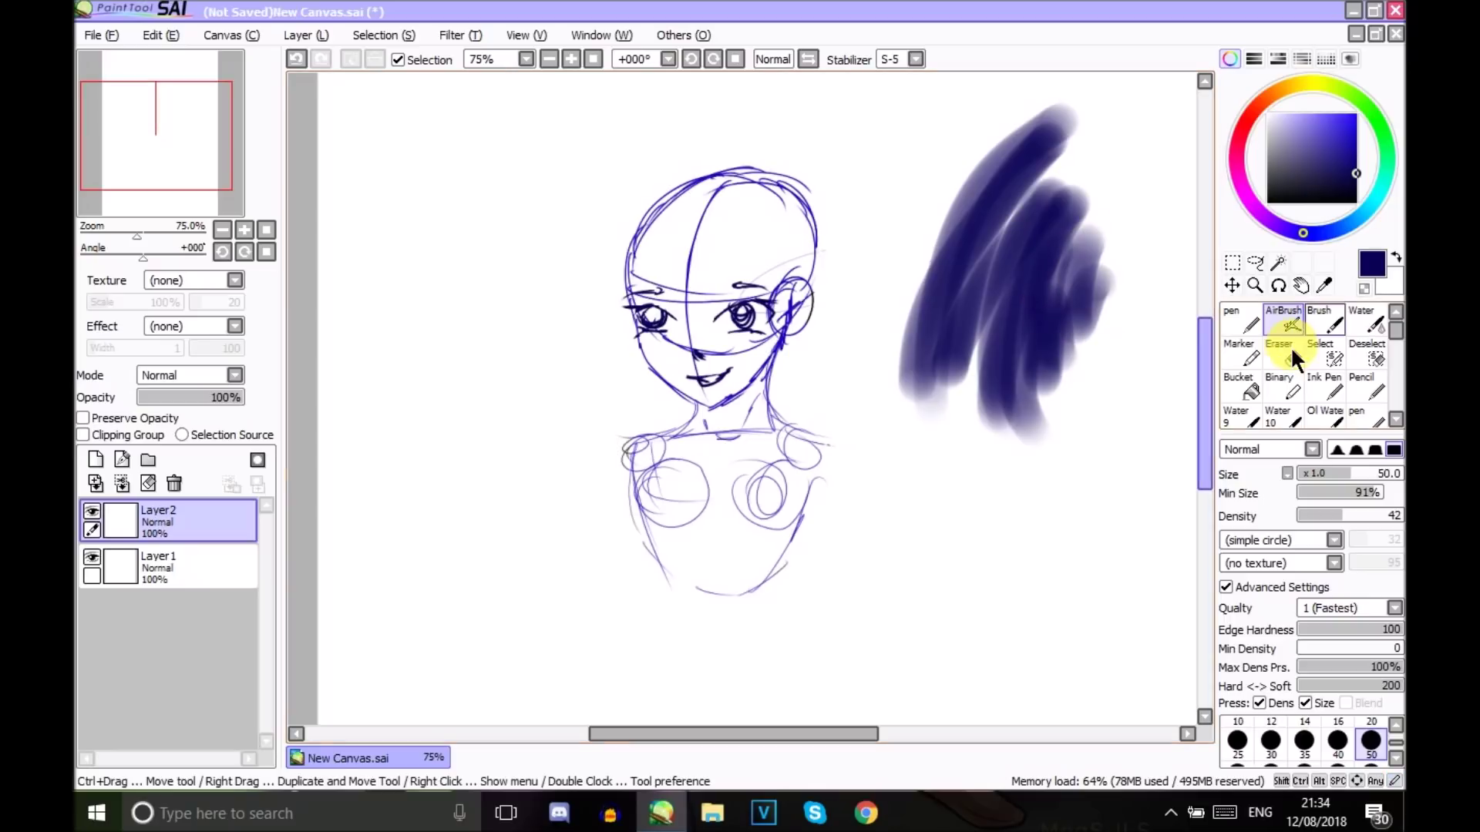
pyautogui.click(1327, 319)
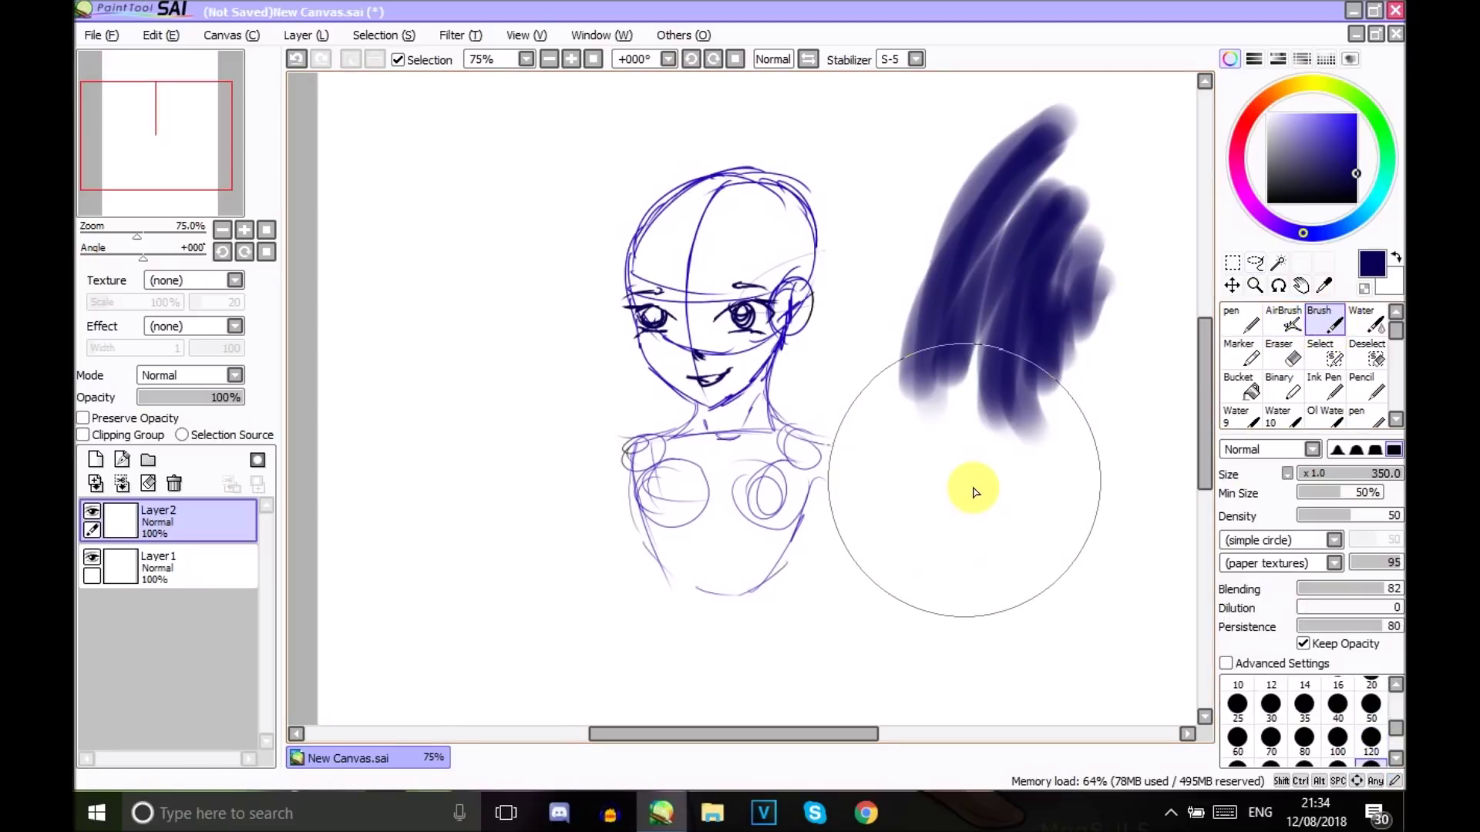
pyautogui.moveTo(935, 502)
pyautogui.mouseDown()
pyautogui.moveTo(863, 562)
pyautogui.moveTo(952, 531)
pyautogui.moveTo(934, 544)
pyautogui.moveTo(961, 557)
pyautogui.mouseUp()
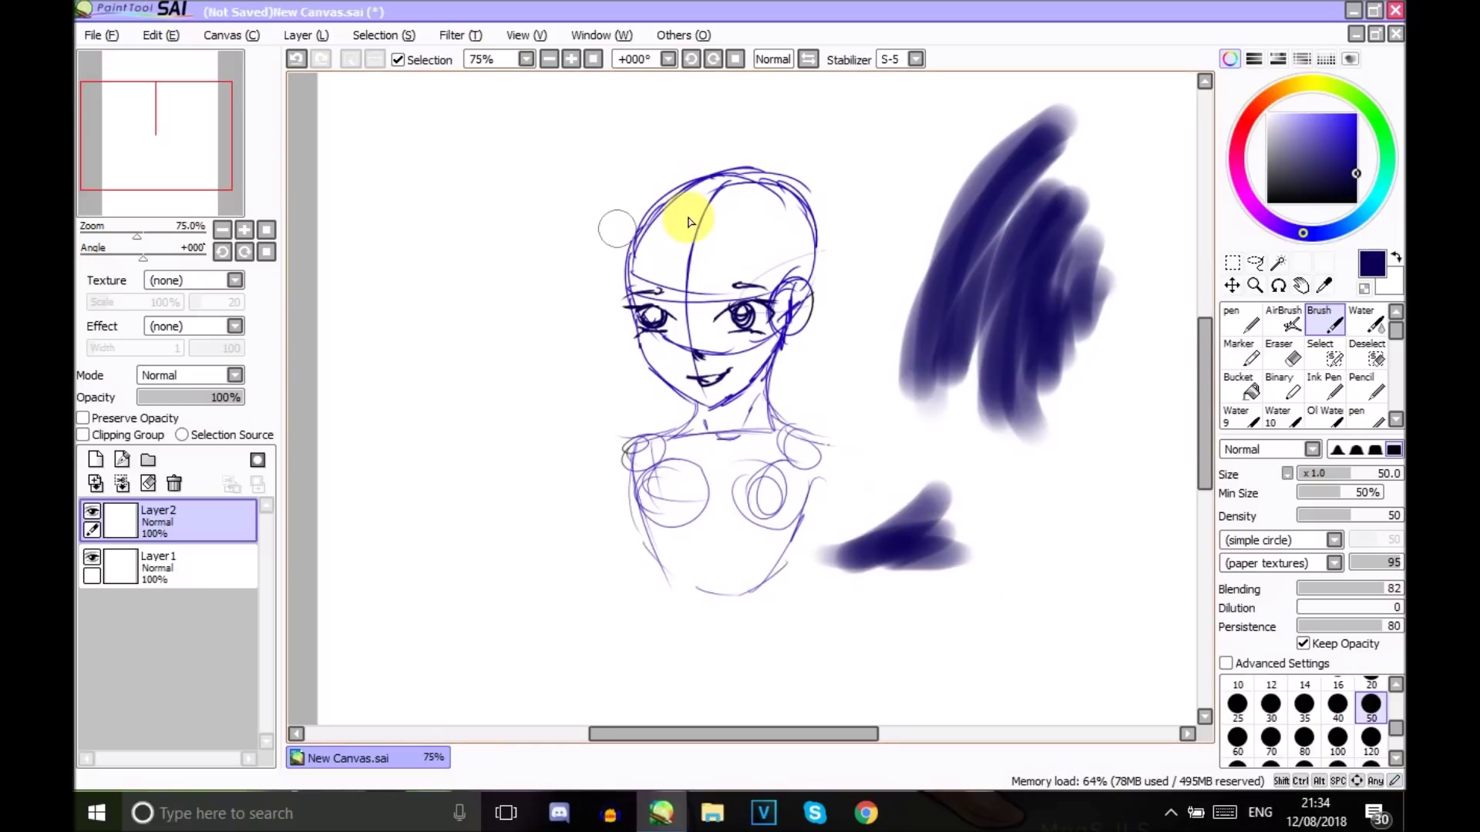
# Paint a dark red test blob on the empty canvas beside the face with the Blood brush at size 120
pyautogui.click(1394, 421)
pyautogui.click(1392, 419)
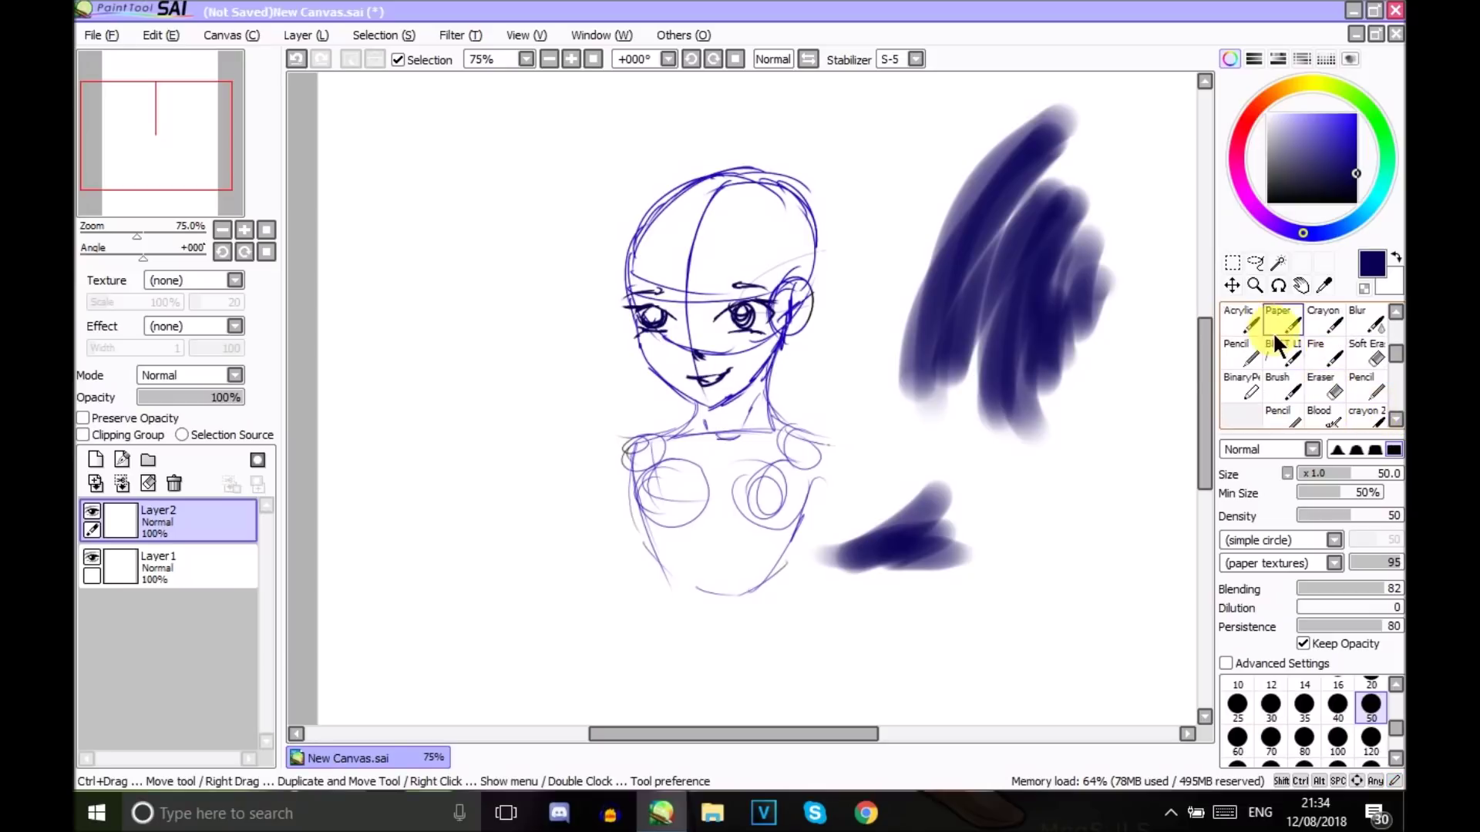
pyautogui.click(1393, 420)
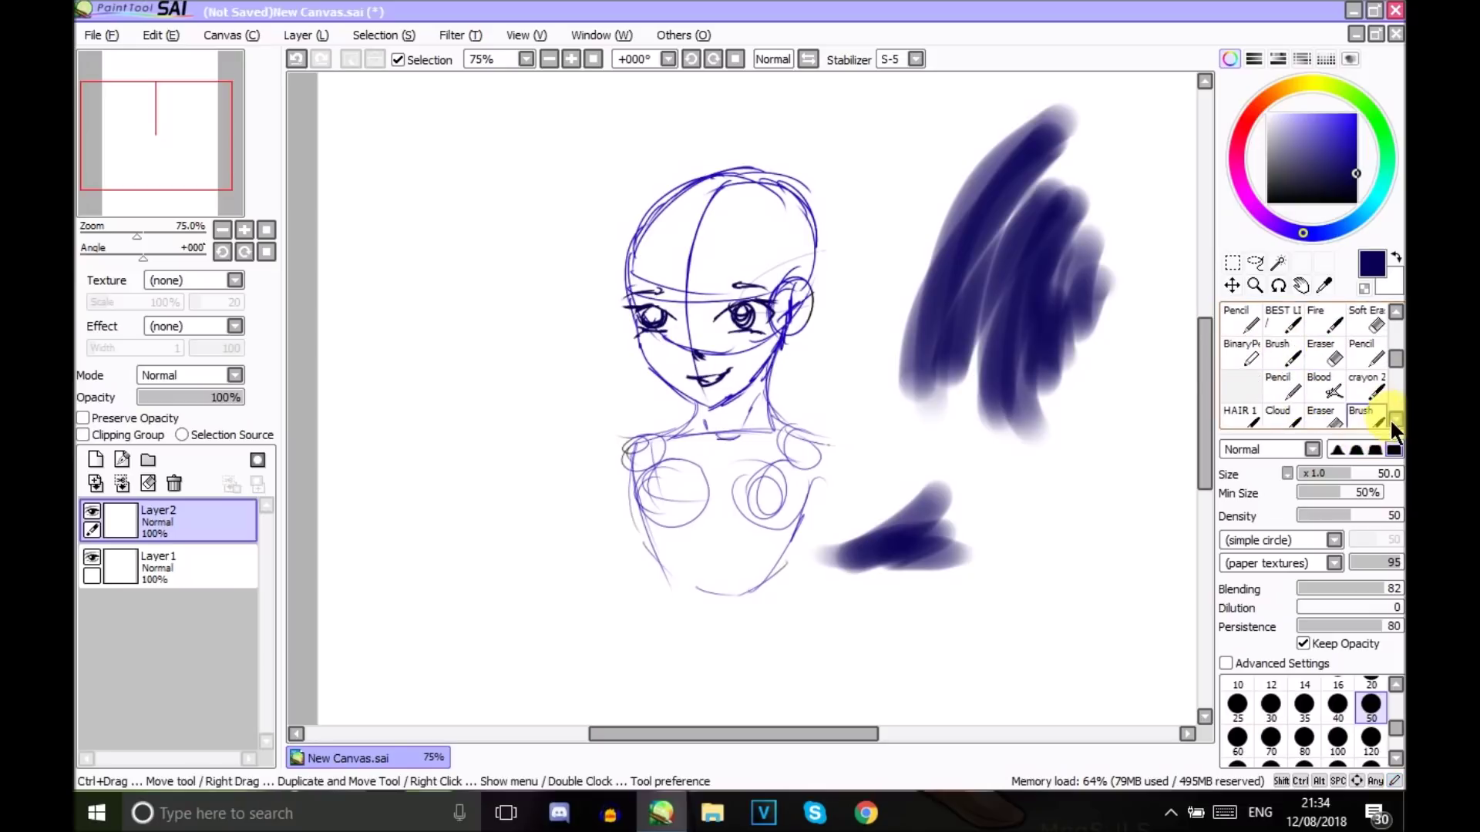
pyautogui.click(1392, 419)
pyautogui.click(1326, 353)
pyautogui.click(1251, 116)
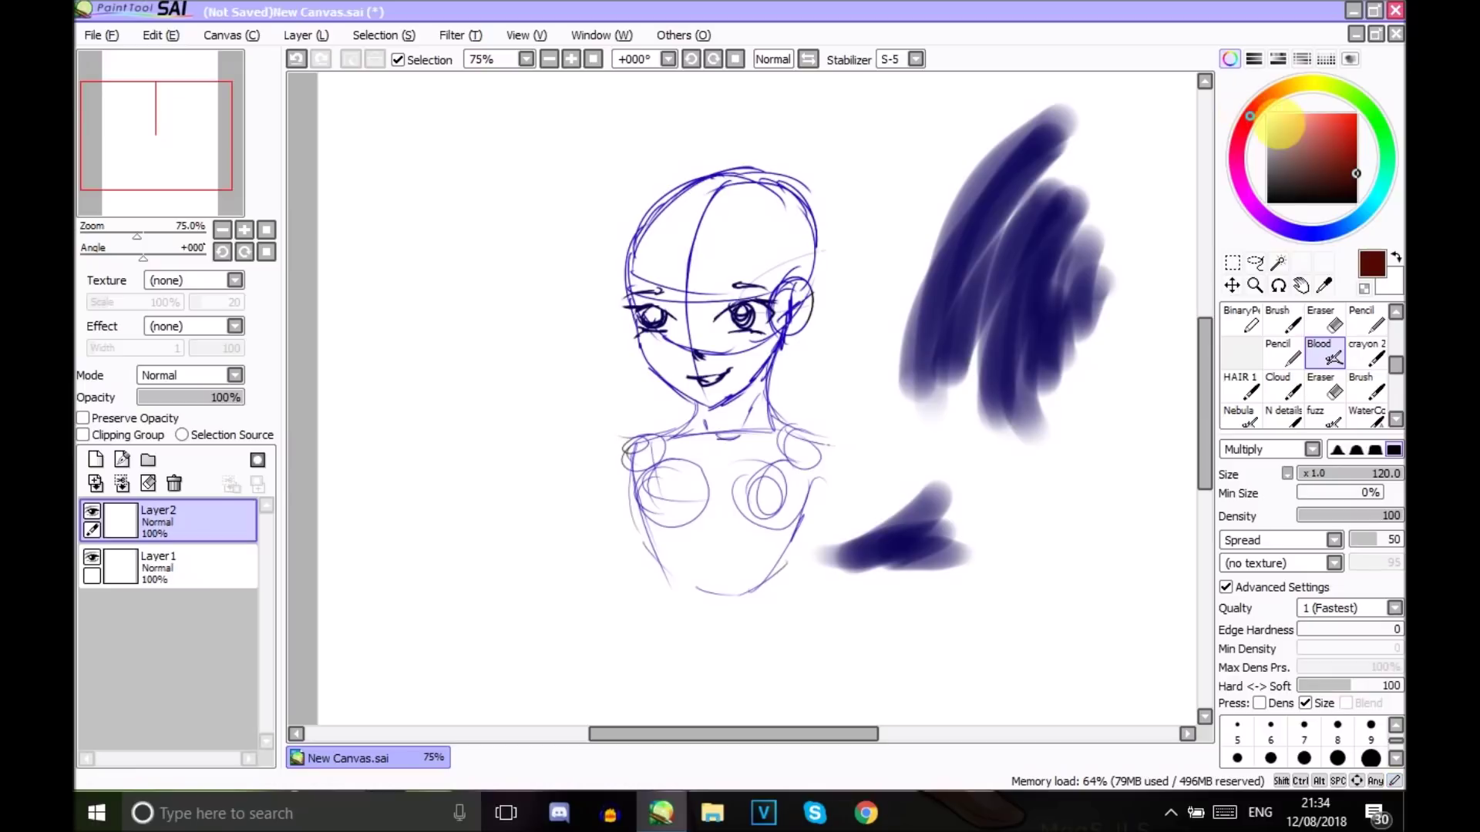
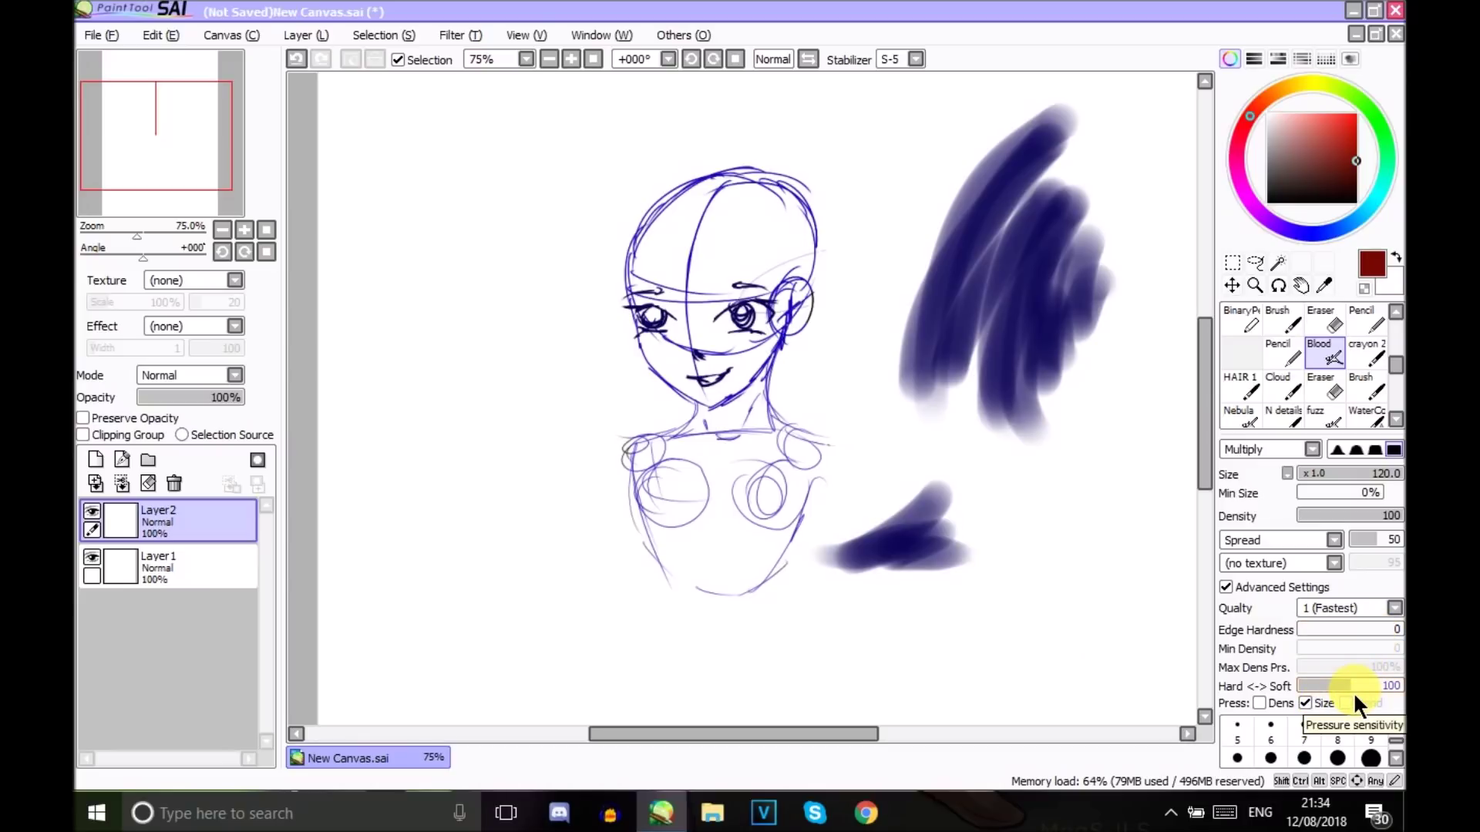
pyautogui.moveTo(529, 224)
pyautogui.mouseDown()
pyautogui.moveTo(502, 308)
pyautogui.moveTo(513, 369)
pyautogui.mouseUp()
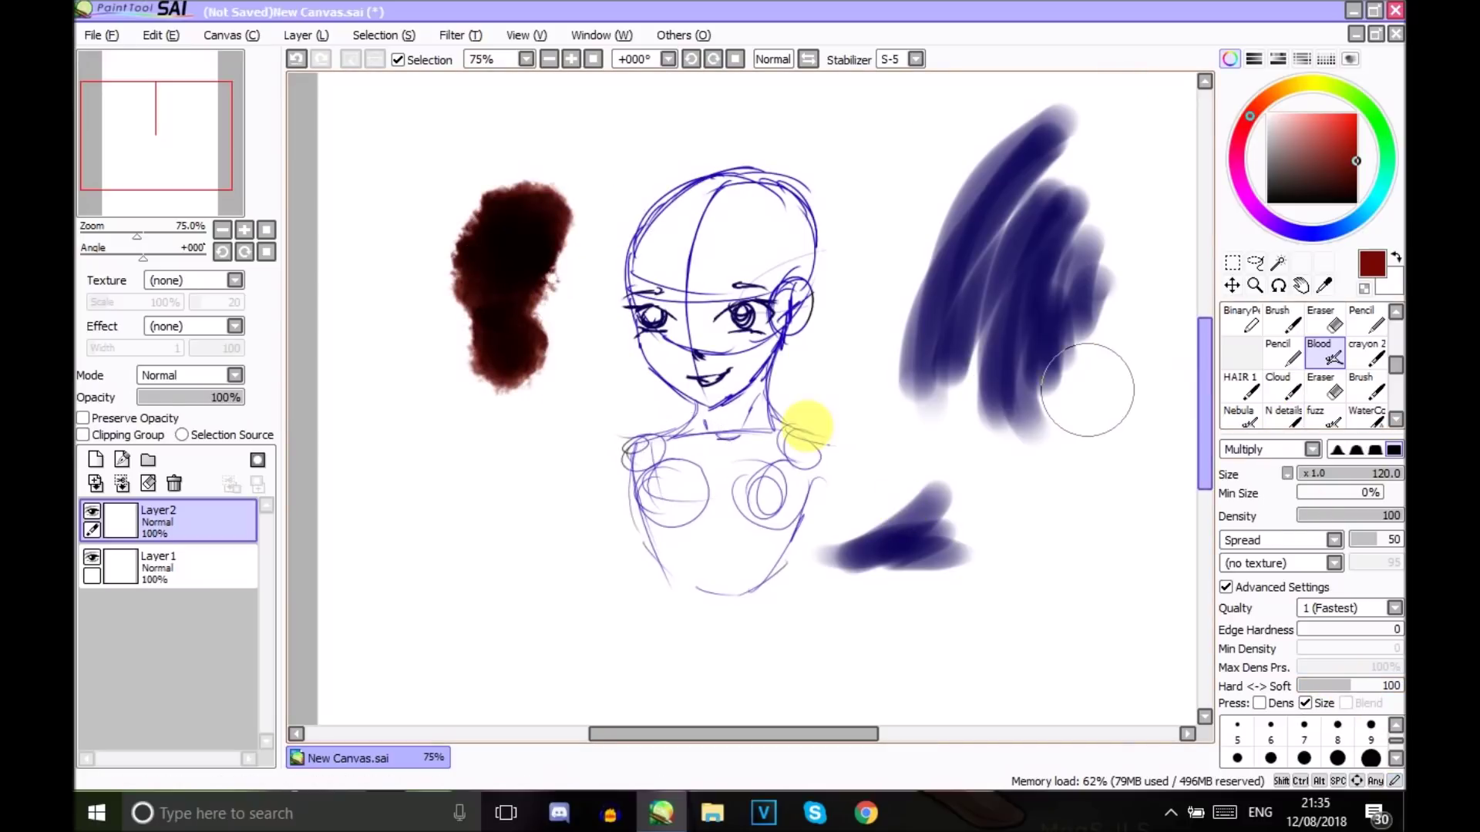
# Draw dark red tears below both eyes with the Blood brush at size 9, and undo all the Blood brush strokes
pyautogui.click(1366, 729)
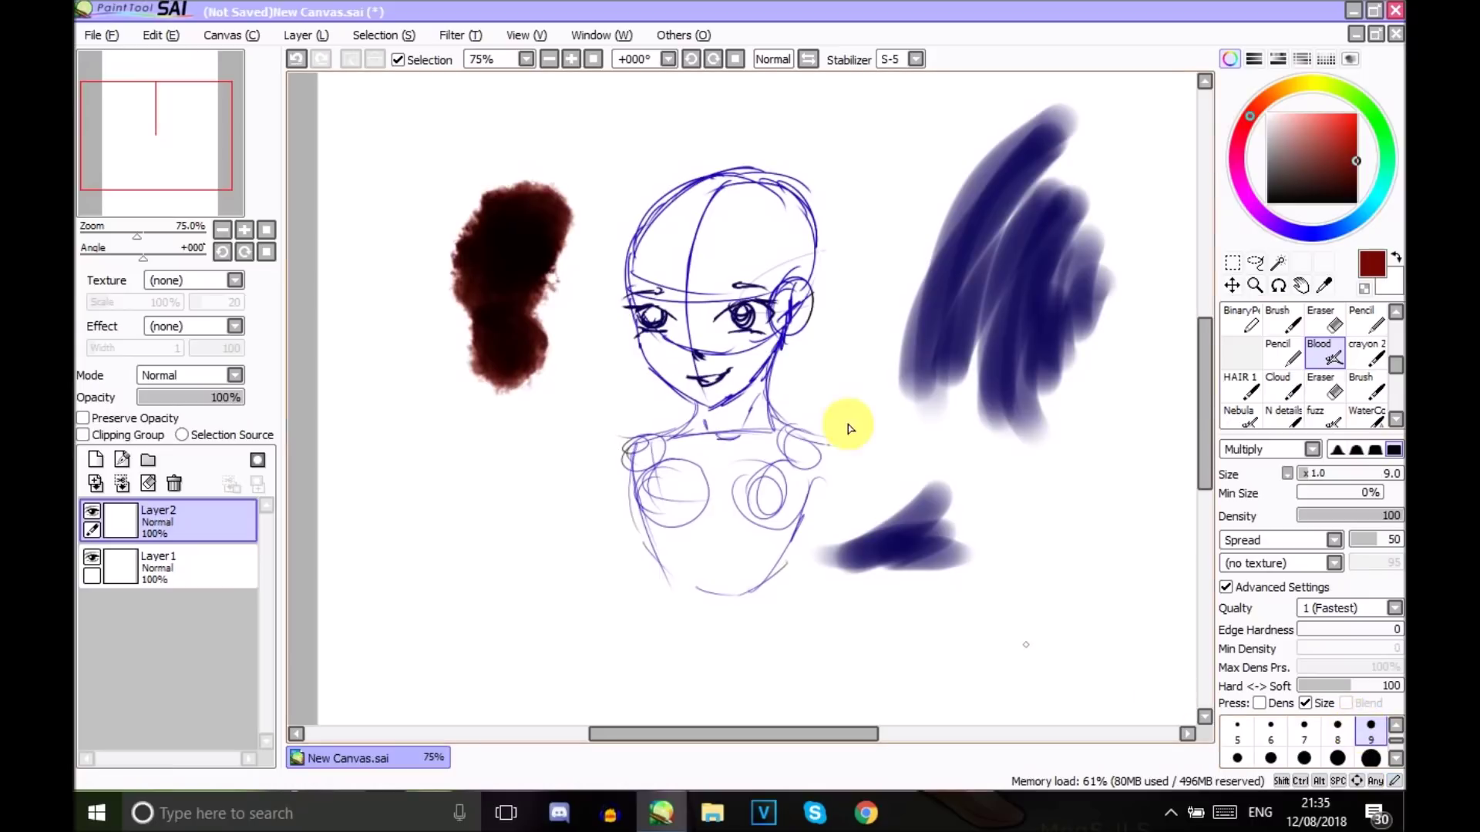
pyautogui.moveTo(750, 324)
pyautogui.mouseDown()
pyautogui.moveTo(732, 324)
pyautogui.moveTo(767, 333)
pyautogui.moveTo(763, 380)
pyautogui.mouseUp()
pyautogui.moveTo(663, 331)
pyautogui.mouseDown()
pyautogui.moveTo(637, 340)
pyautogui.moveTo(655, 410)
pyautogui.mouseUp()
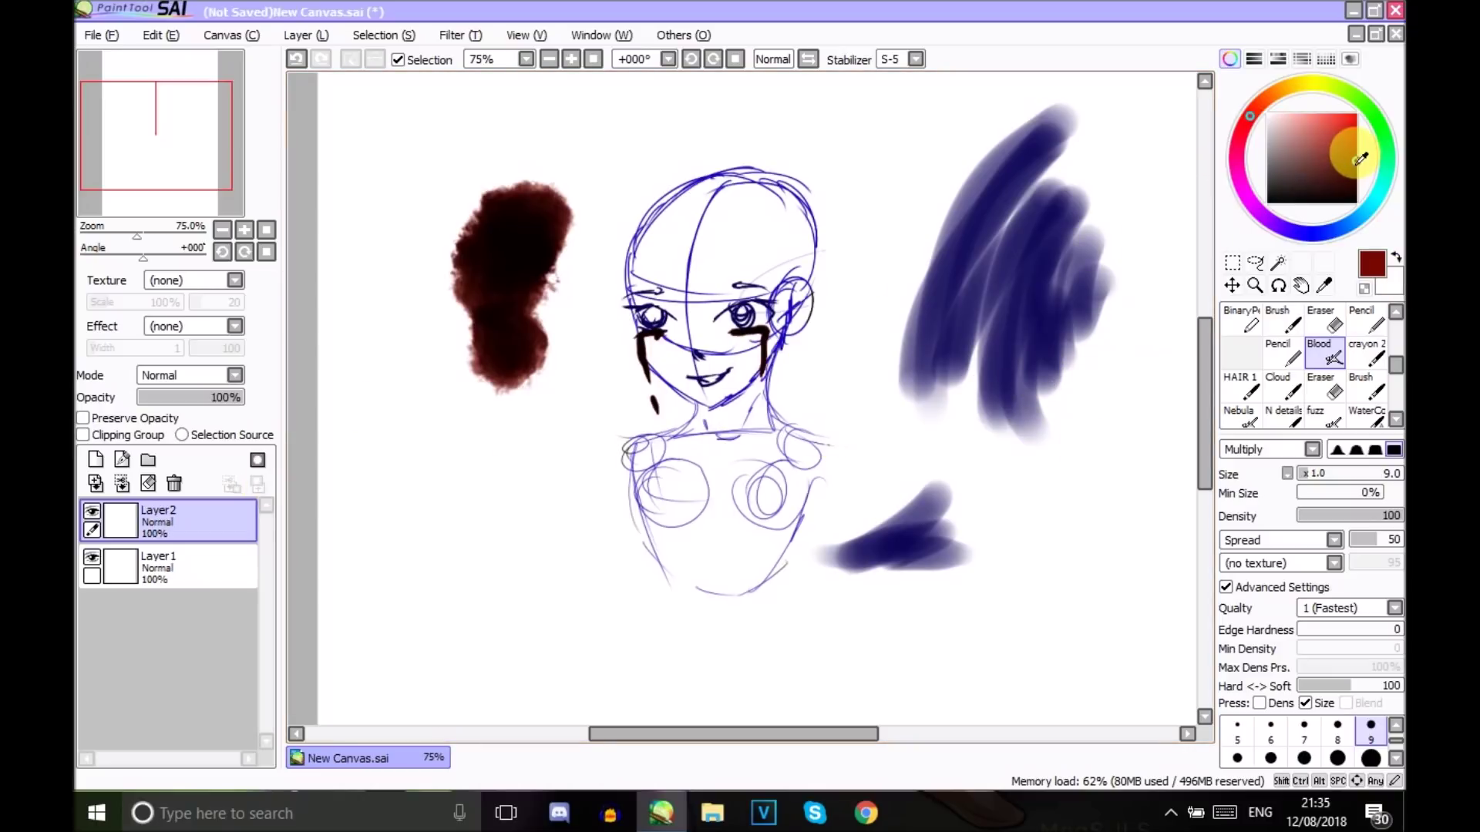
pyautogui.moveTo(648, 357); pyautogui.dragTo(657, 451)
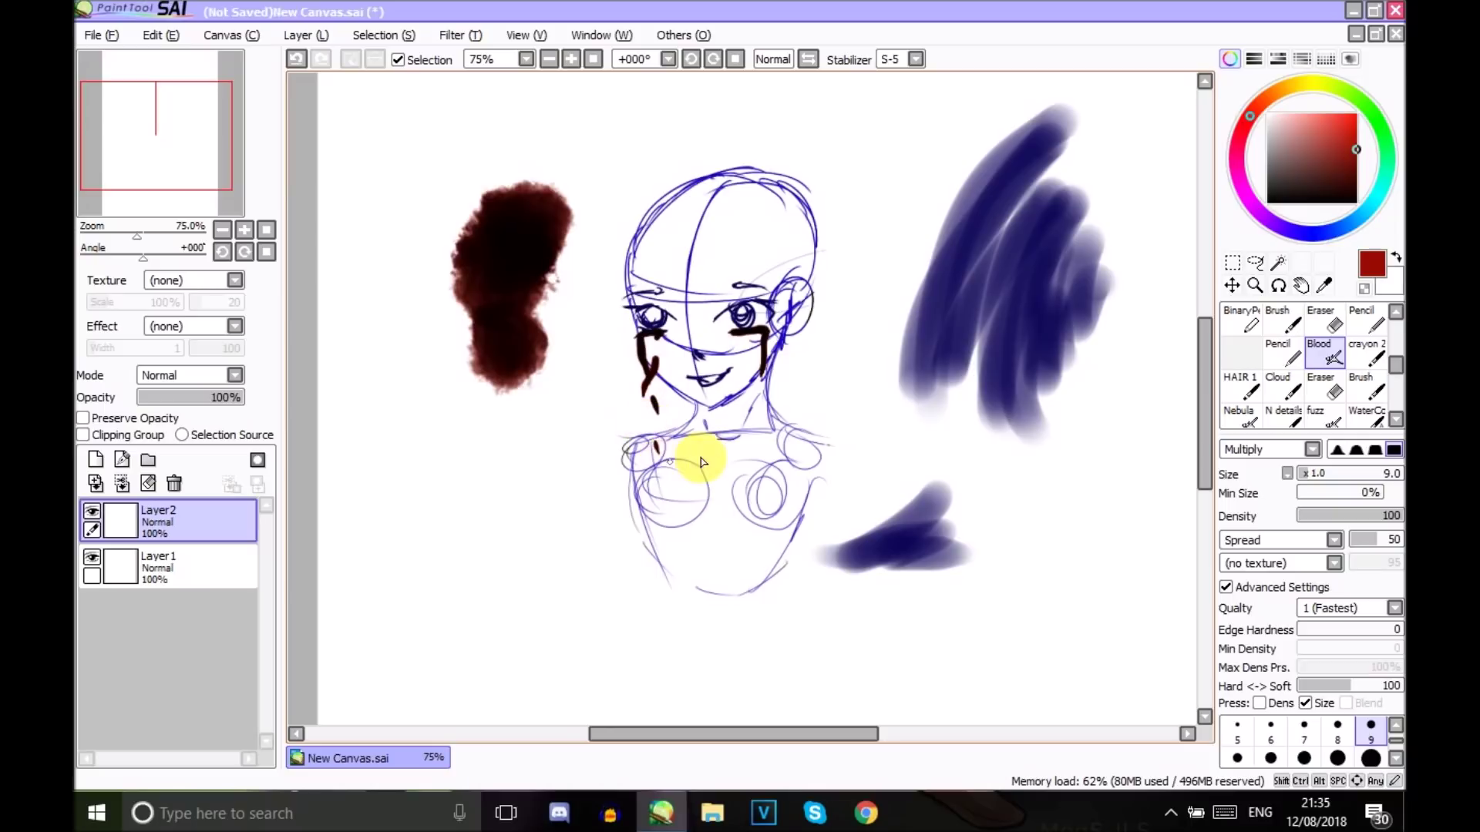
pyautogui.click(296, 60)
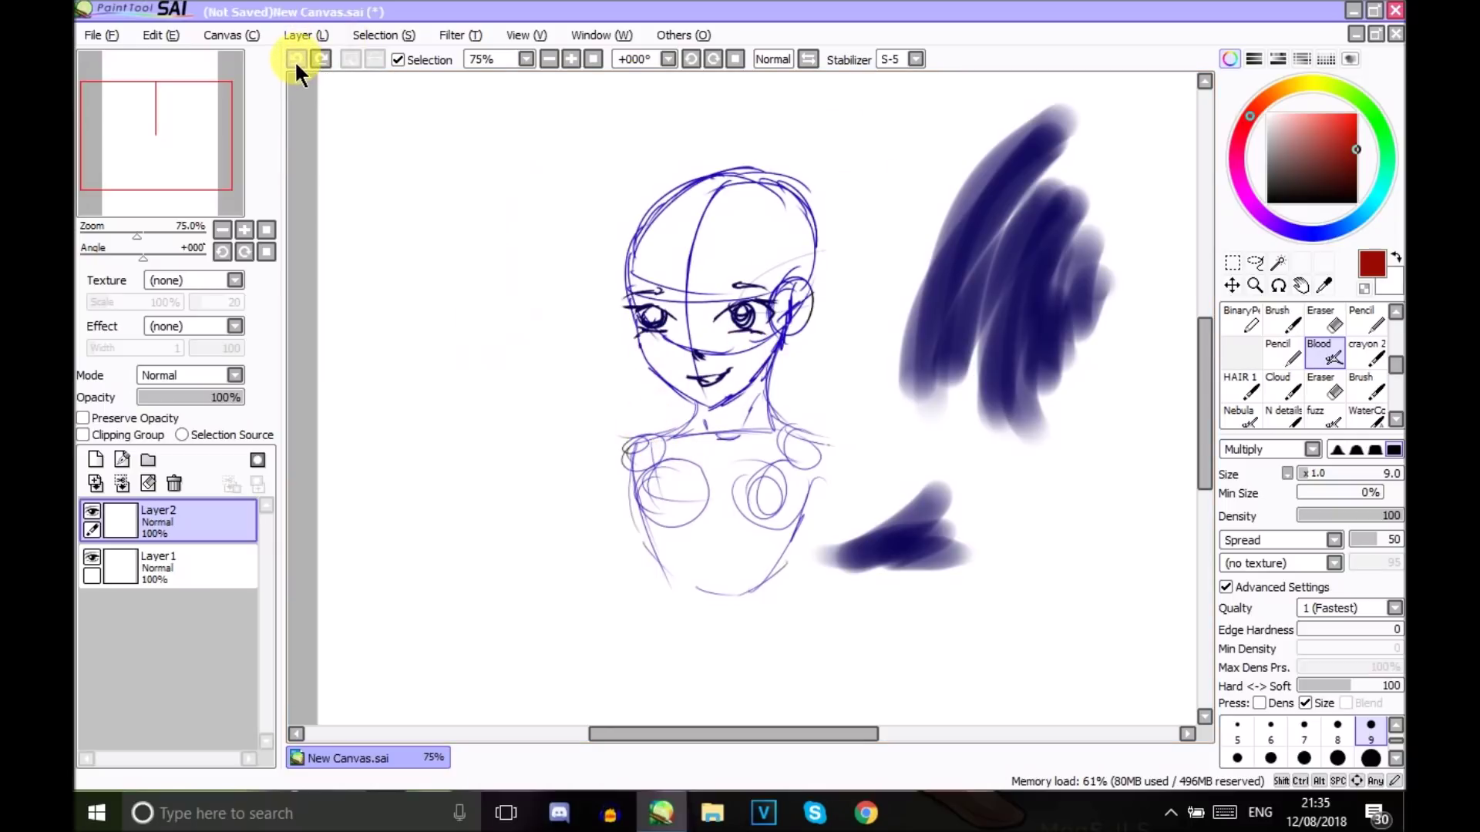
pyautogui.click(296, 60)
# Paint a wide red cloud texture beside the face with the Cloud brush at size 120
pyautogui.click(1288, 388)
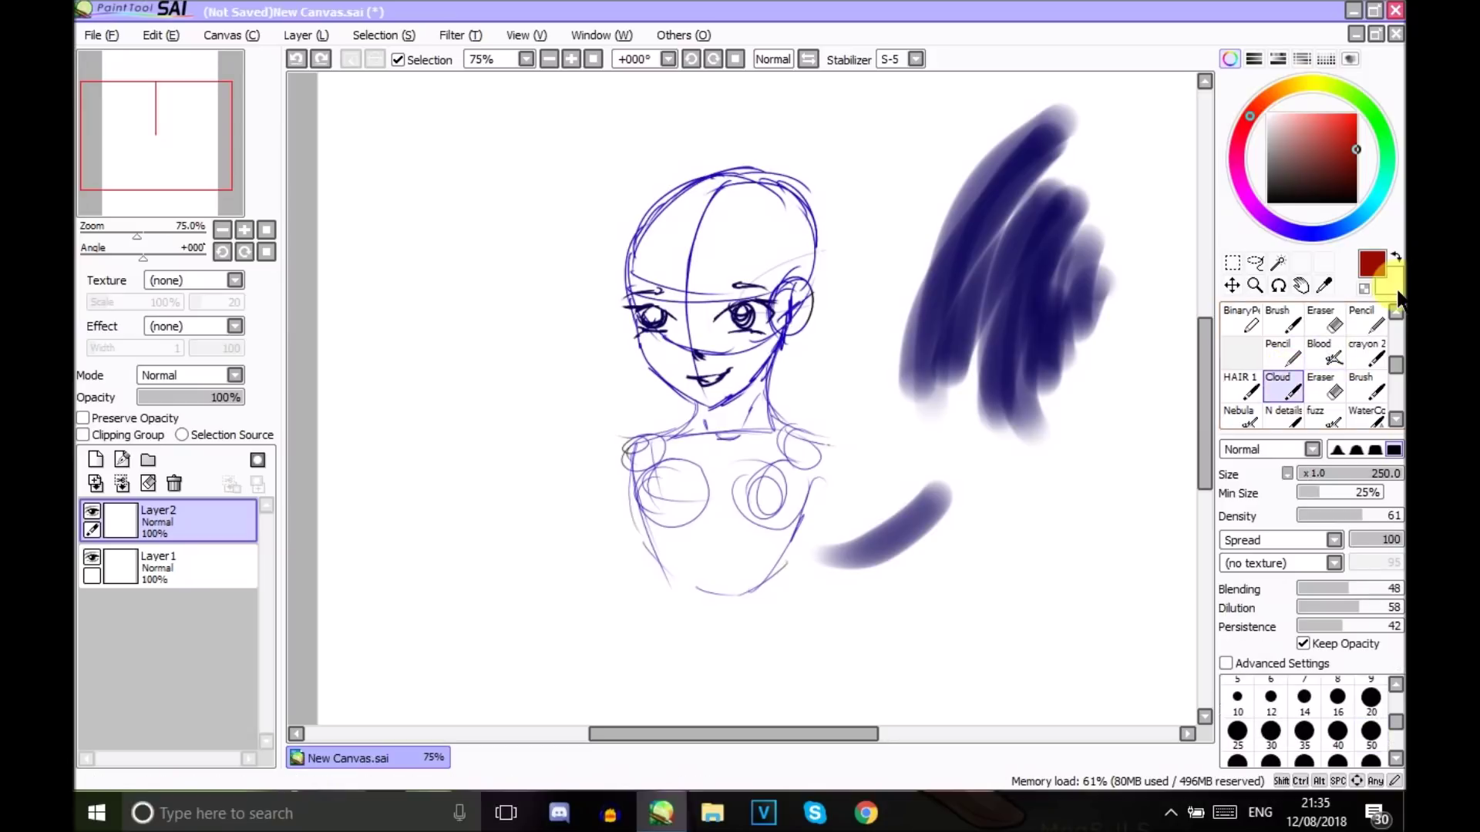
pyautogui.click(1375, 760)
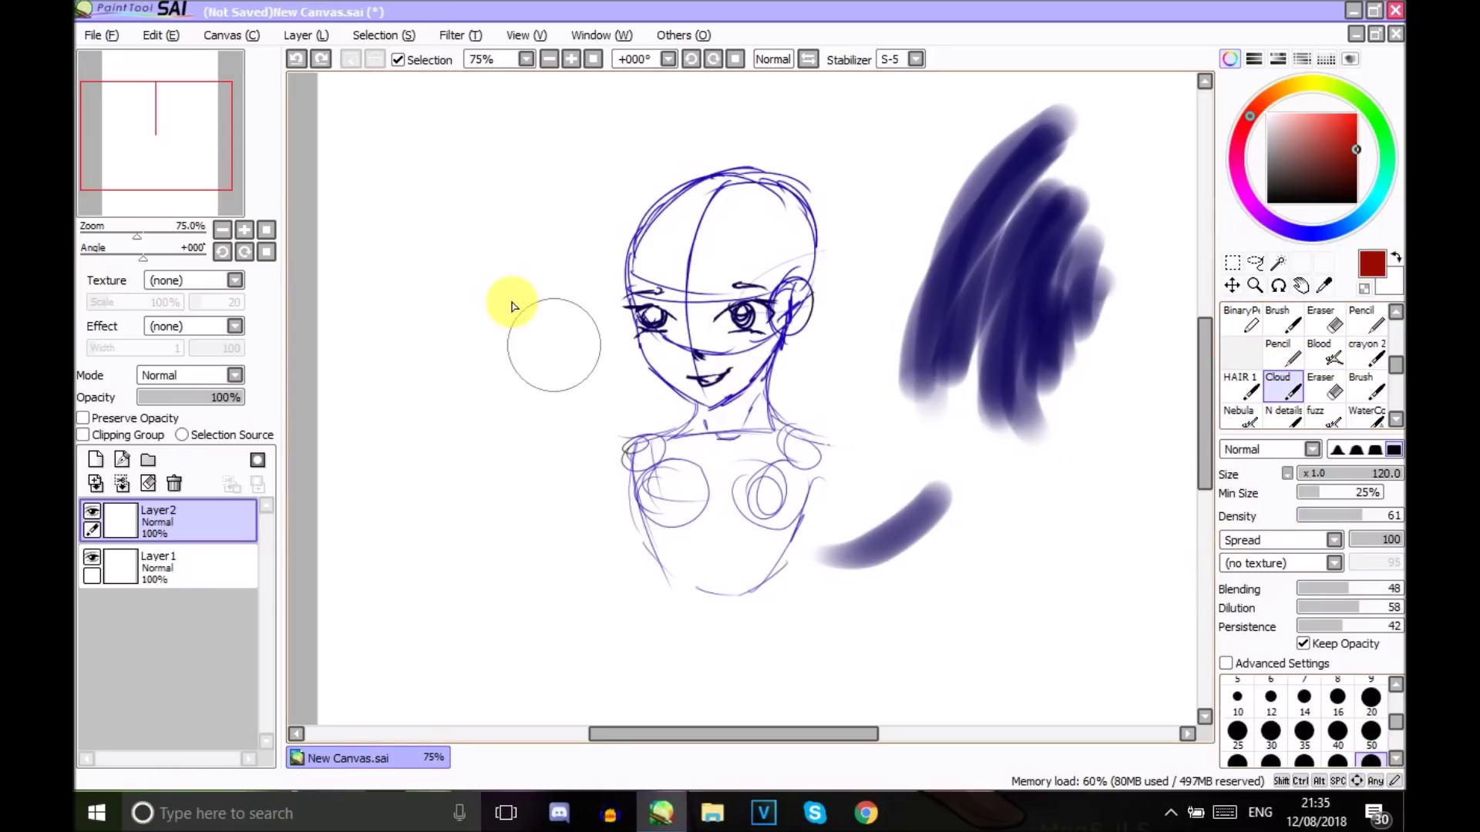
pyautogui.moveTo(459, 327)
pyautogui.mouseDown()
pyautogui.moveTo(522, 300)
pyautogui.moveTo(437, 361)
pyautogui.moveTo(471, 376)
pyautogui.moveTo(539, 367)
pyautogui.moveTo(592, 303)
pyautogui.moveTo(546, 289)
pyautogui.moveTo(390, 302)
pyautogui.moveTo(389, 332)
pyautogui.moveTo(572, 263)
pyautogui.moveTo(719, 238)
pyautogui.mouseUp()
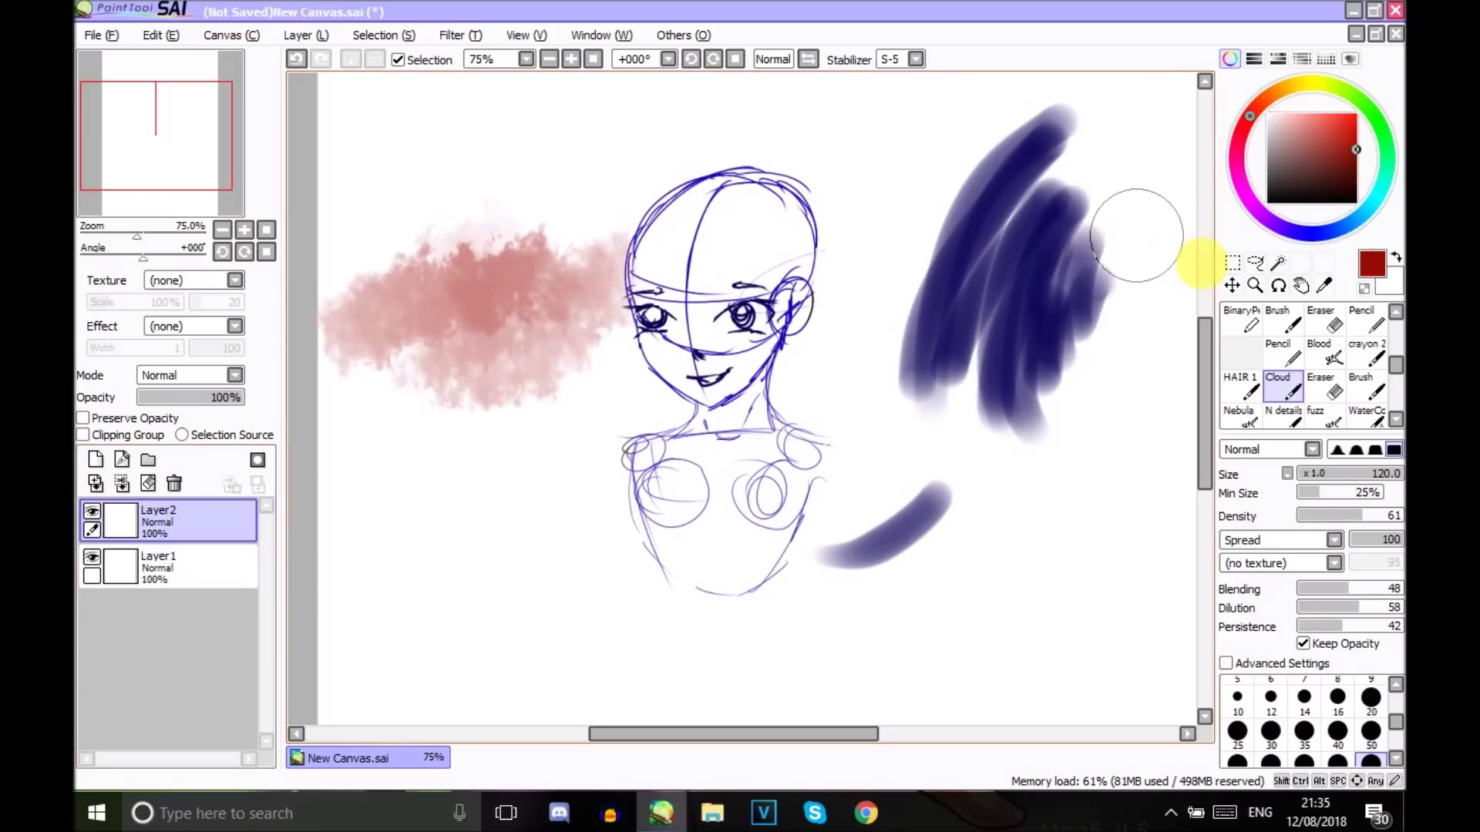
# Return to the pen at size 4 and draw a green test line between the head and the airbrush strokes
pyautogui.scroll(3, 1389, 367)
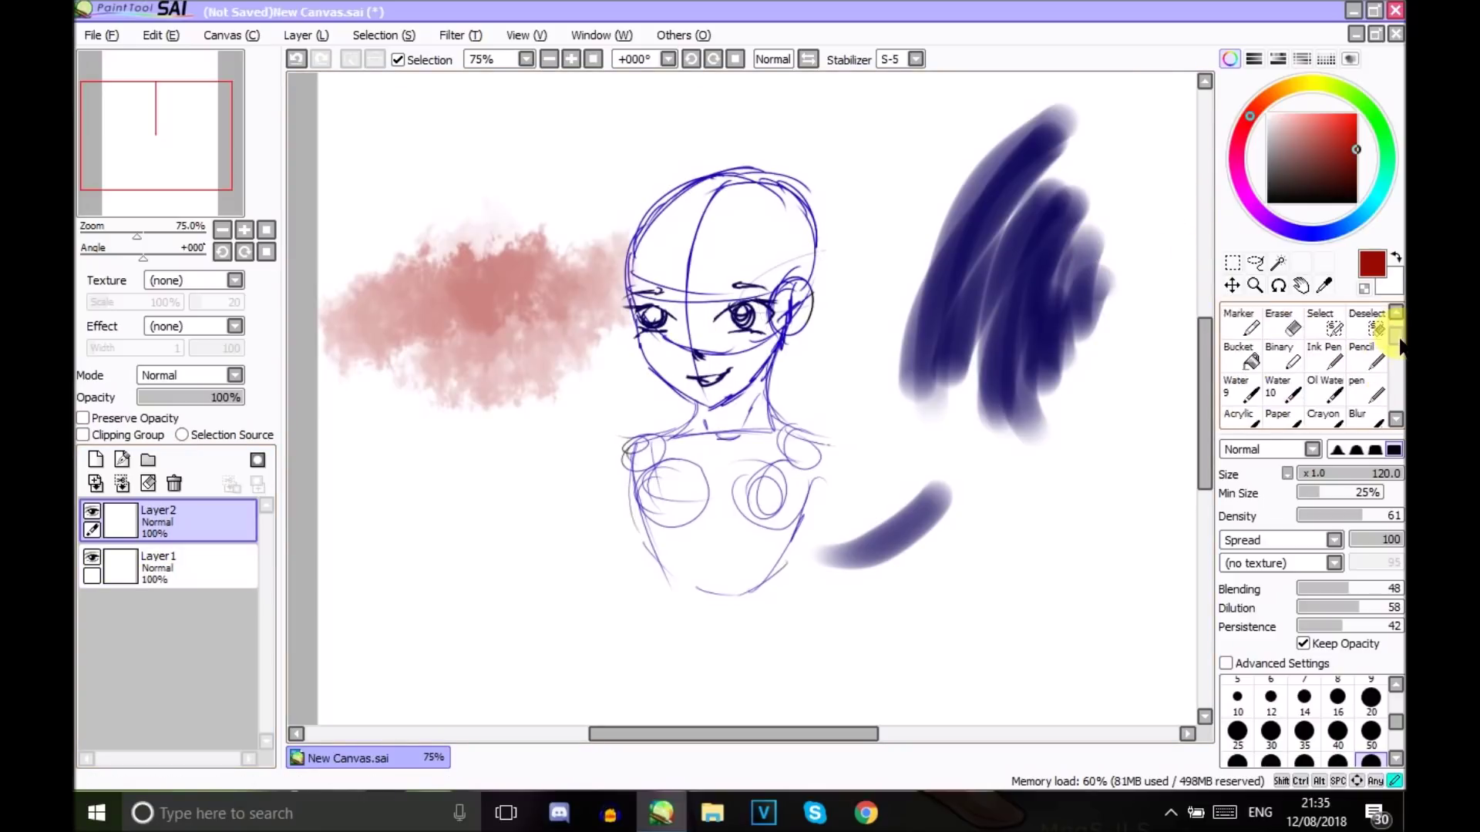
pyautogui.click(1281, 353)
pyautogui.press('n')
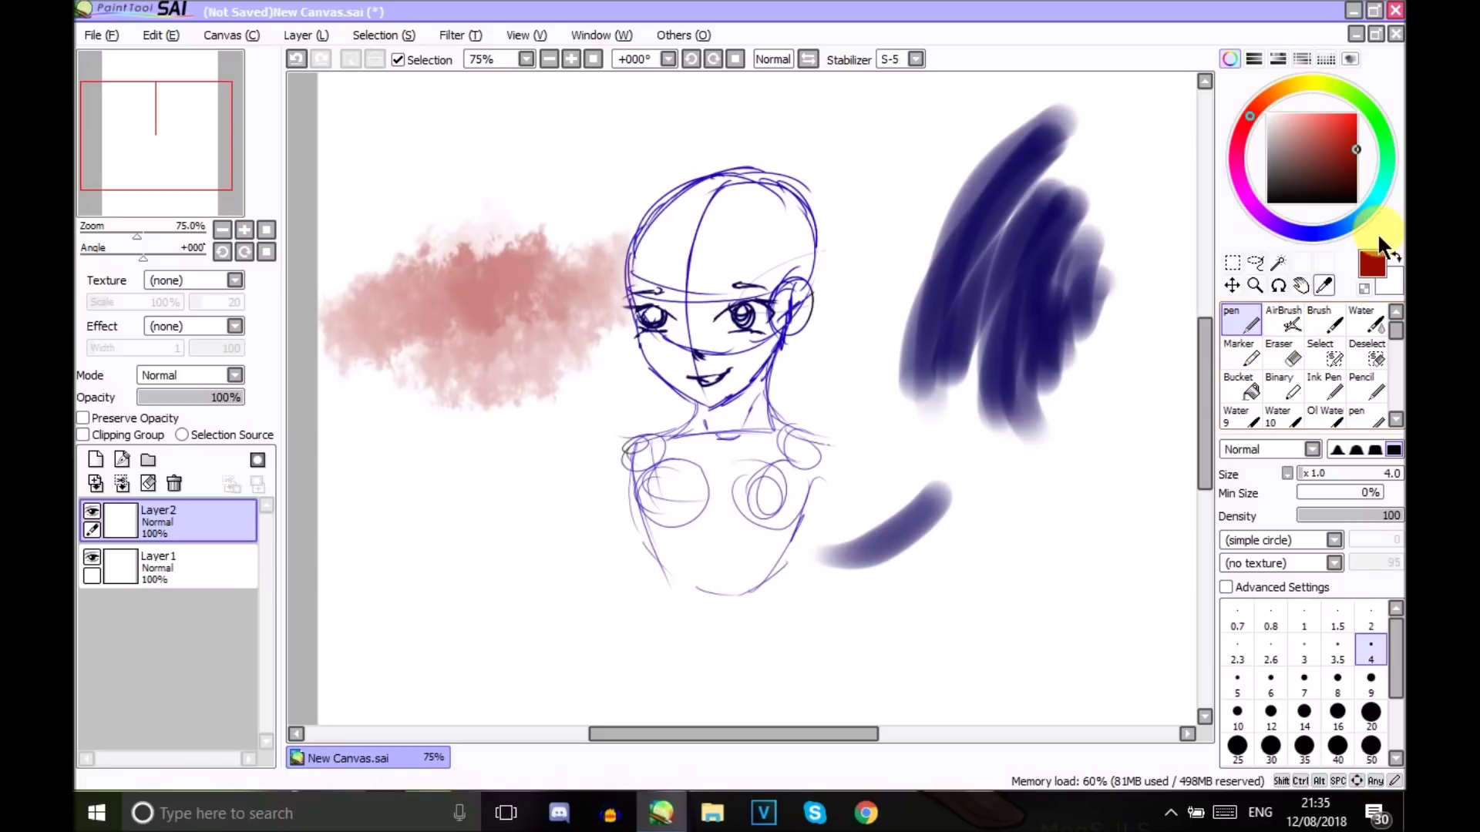
pyautogui.moveTo(1345, 183); pyautogui.dragTo(1357, 196)
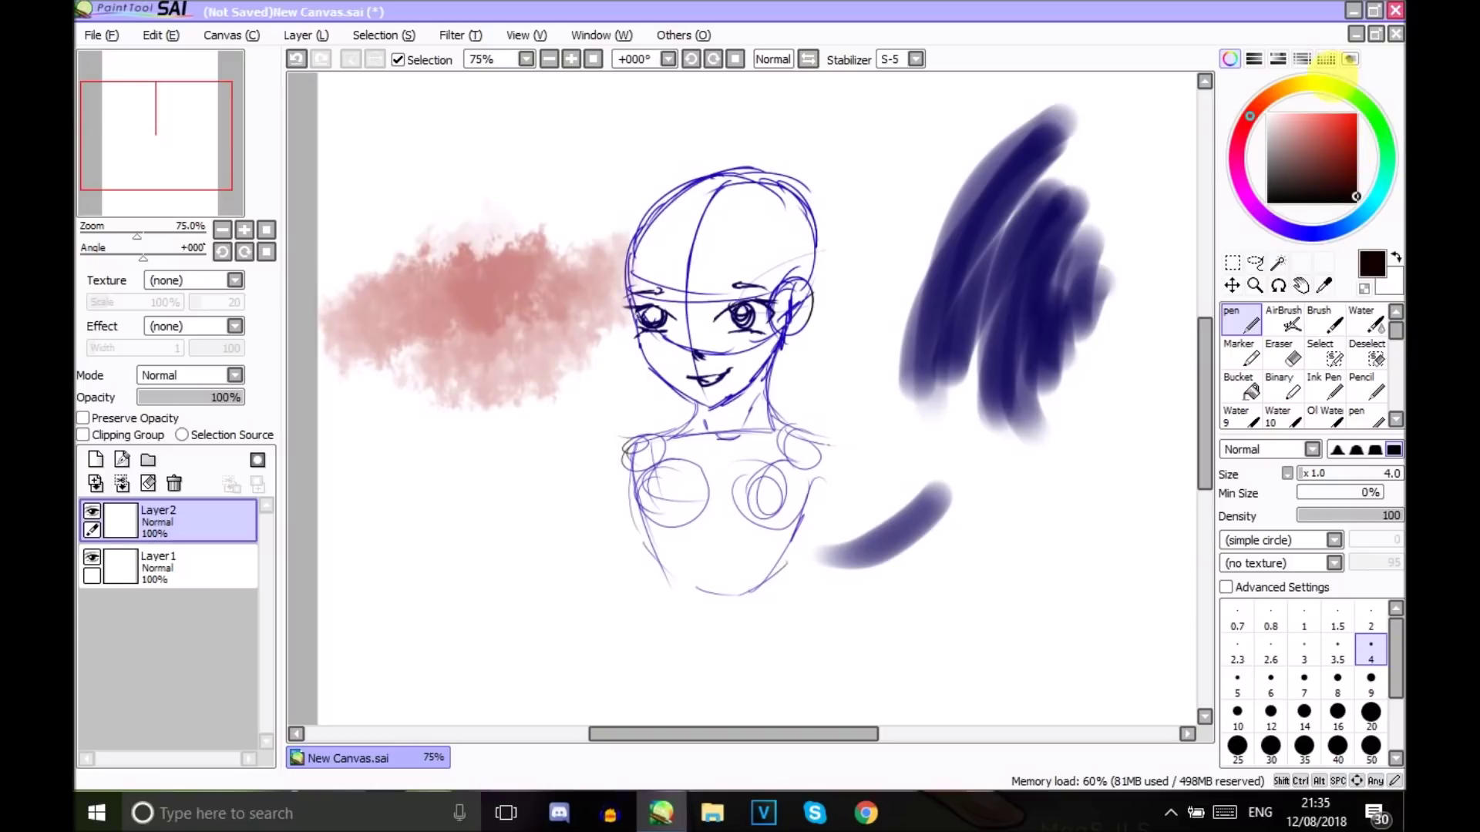
pyautogui.moveTo(1303, 87)
pyautogui.mouseDown()
pyautogui.moveTo(1285, 89)
pyautogui.moveTo(1241, 185)
pyautogui.moveTo(1187, 125)
pyautogui.moveTo(1286, 87)
pyautogui.moveTo(1394, 131)
pyautogui.moveTo(1327, 171)
pyautogui.moveTo(1353, 149)
pyautogui.mouseUp()
pyautogui.moveTo(818, 204); pyautogui.dragTo(932, 113)
# Draw a darker green line below the green one and dark blue zigzags between them with the pen
pyautogui.click(1356, 179)
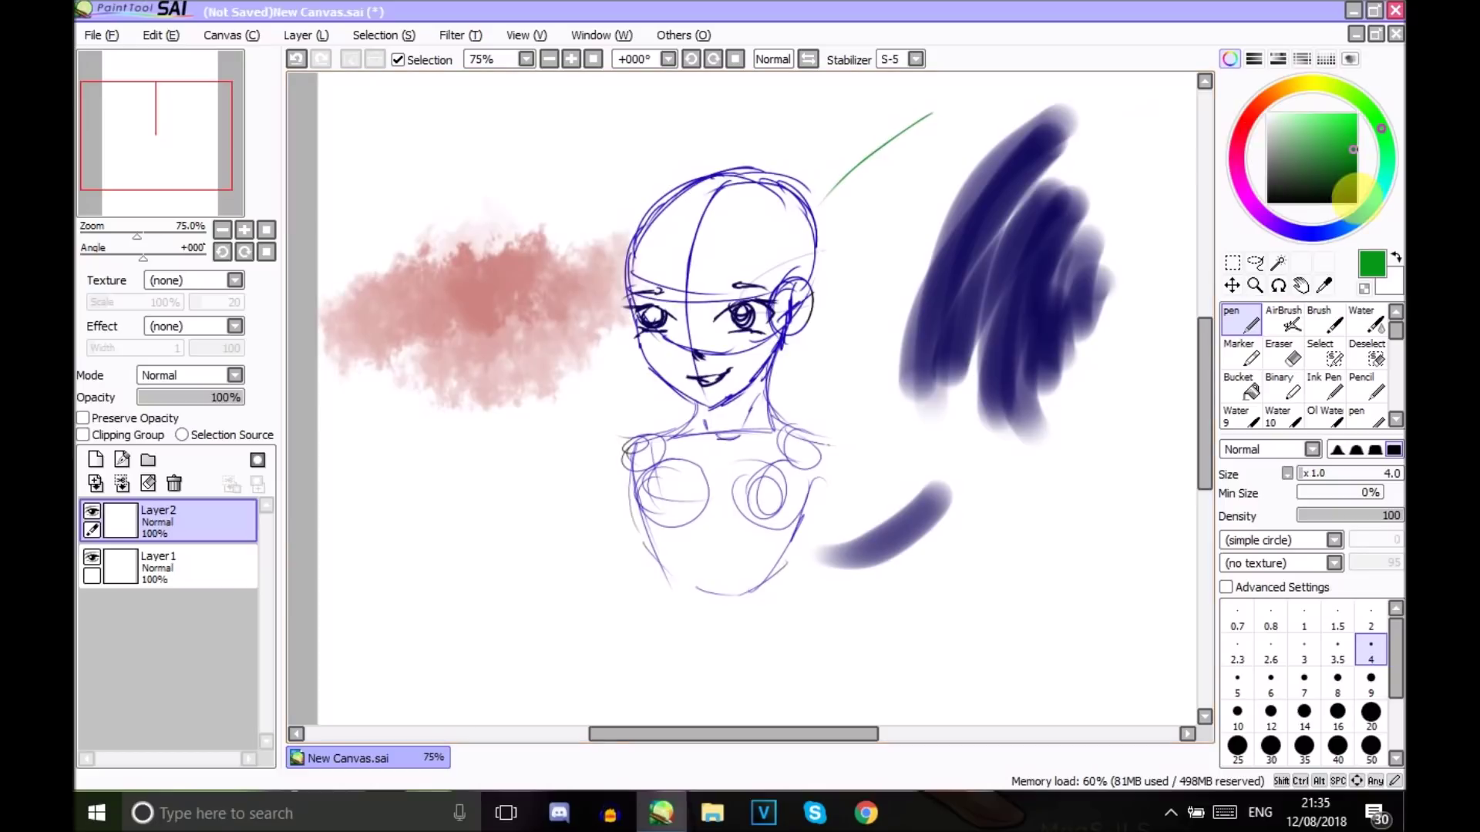
pyautogui.moveTo(843, 212); pyautogui.dragTo(923, 187)
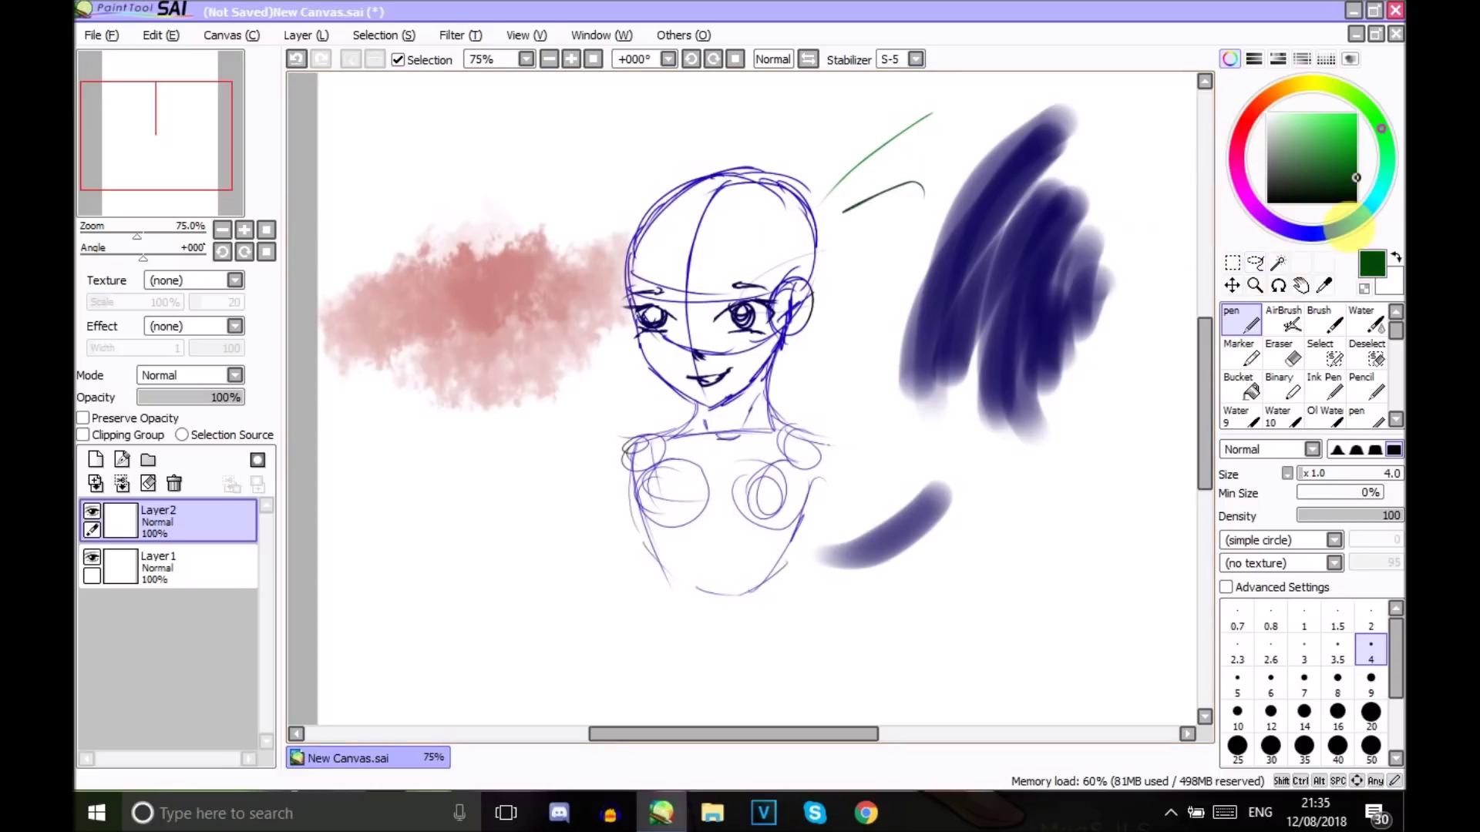
pyautogui.click(1308, 233)
pyautogui.moveTo(849, 159); pyautogui.dragTo(922, 158)
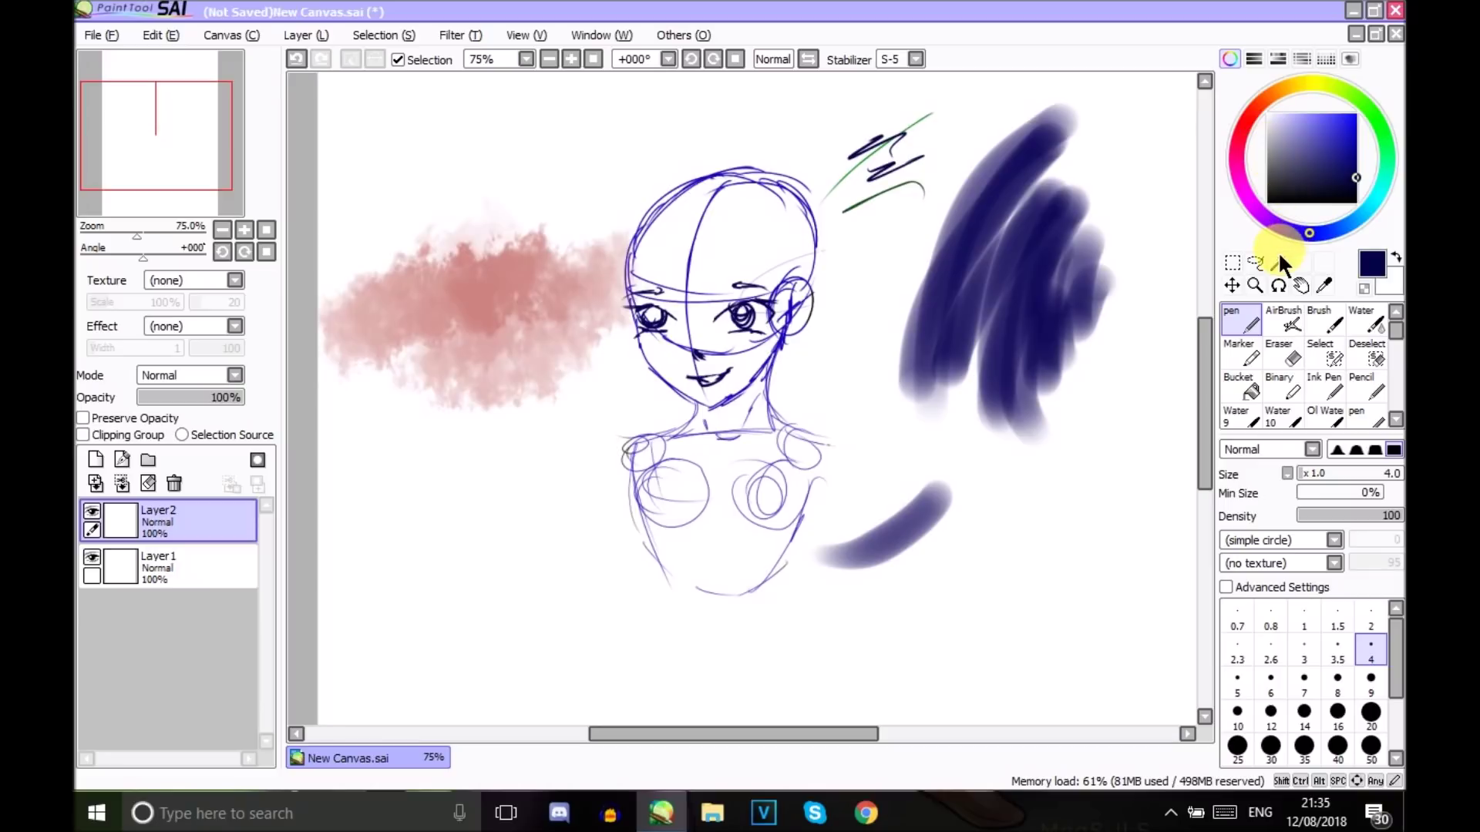
# Try an orange-red drawing colour, and change it to a deep magenta
pyautogui.click(1257, 108)
pyautogui.click(1332, 131)
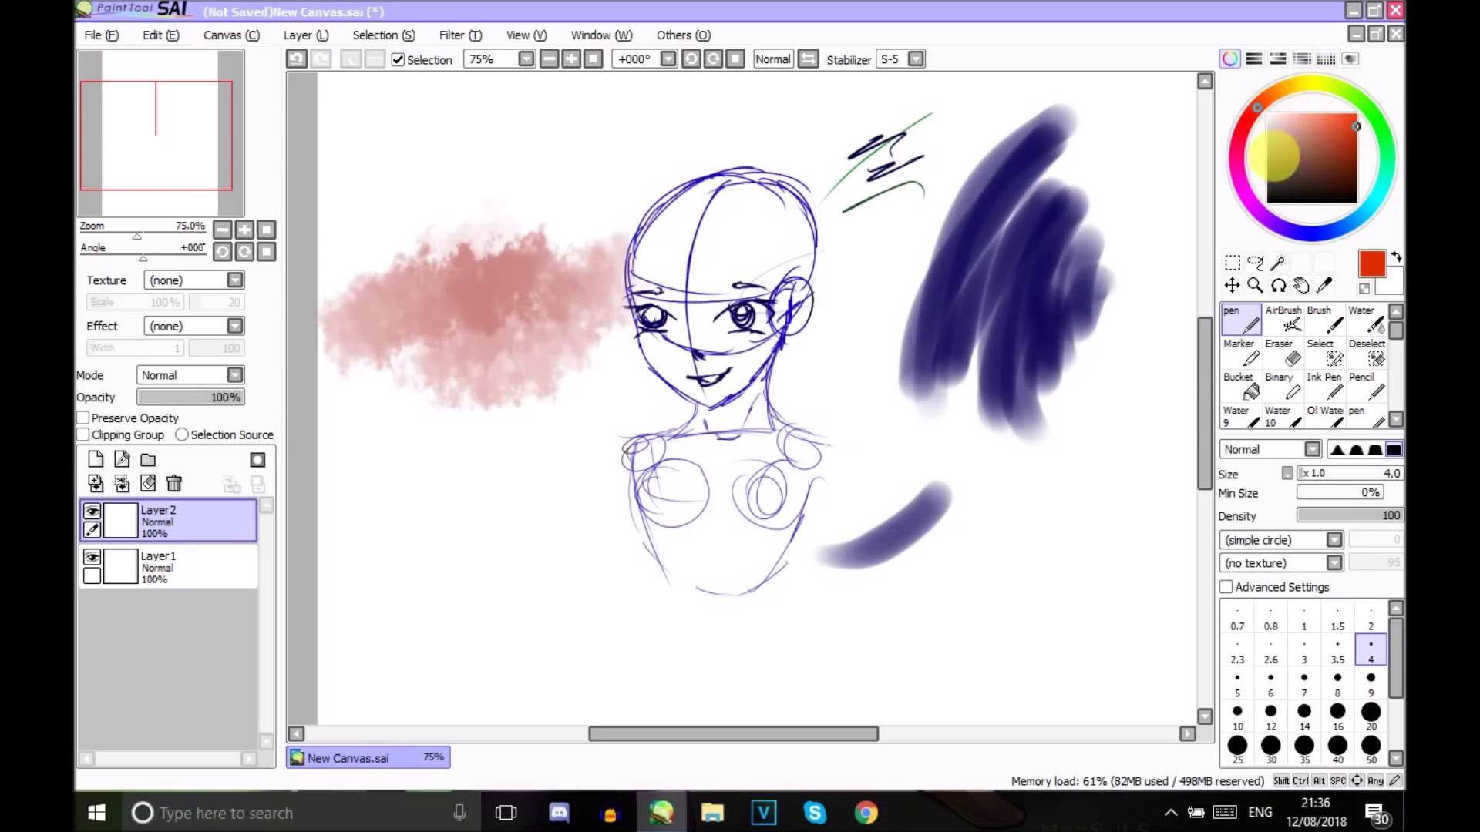
pyautogui.moveTo(1257, 108)
pyautogui.mouseDown()
pyautogui.moveTo(1274, 91)
pyautogui.moveTo(1379, 124)
pyautogui.moveTo(1393, 169)
pyautogui.moveTo(1357, 228)
pyautogui.moveTo(1279, 232)
pyautogui.moveTo(1246, 189)
pyautogui.mouseUp()
pyautogui.moveTo(1330, 131)
pyautogui.mouseDown()
pyautogui.moveTo(1302, 154)
pyautogui.moveTo(1349, 177)
pyautogui.moveTo(1357, 136)
pyautogui.mouseUp()
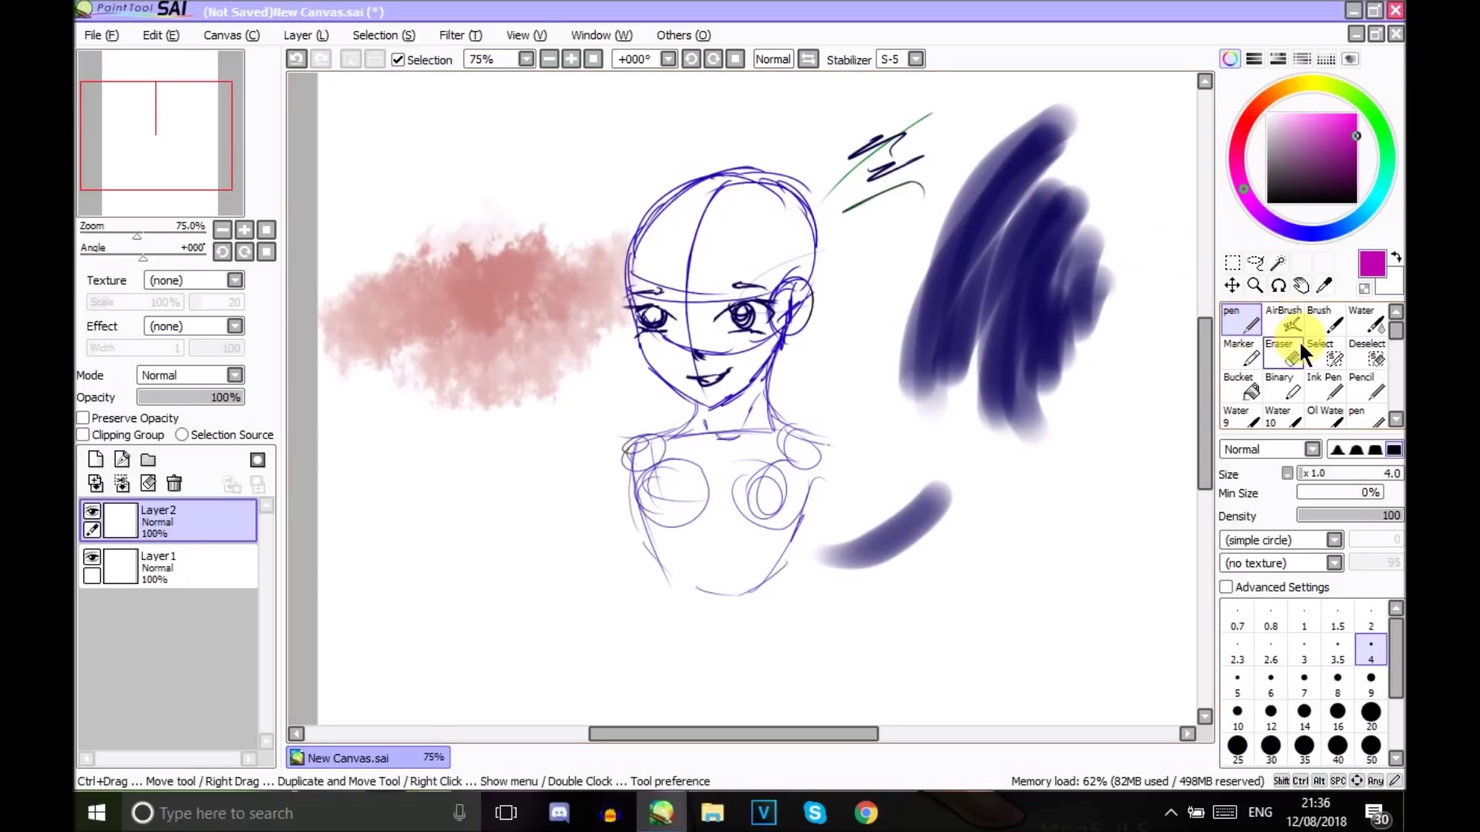
# Select the transparent area of Layer2 with the Magic Wand in Transparency (Strict) mode, return to the pen and clear the selection
pyautogui.click(1288, 263)
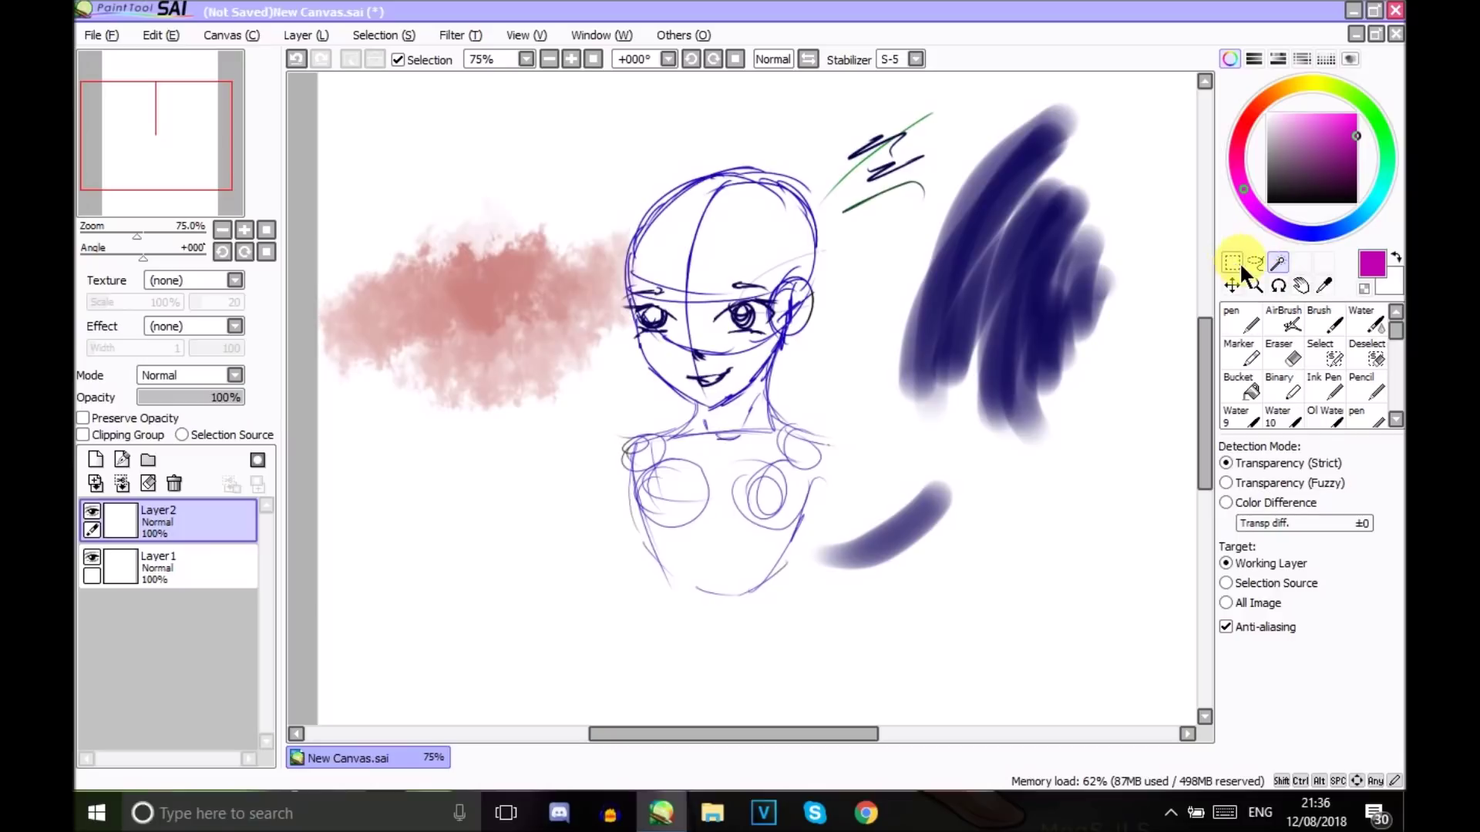
pyautogui.click(657, 320)
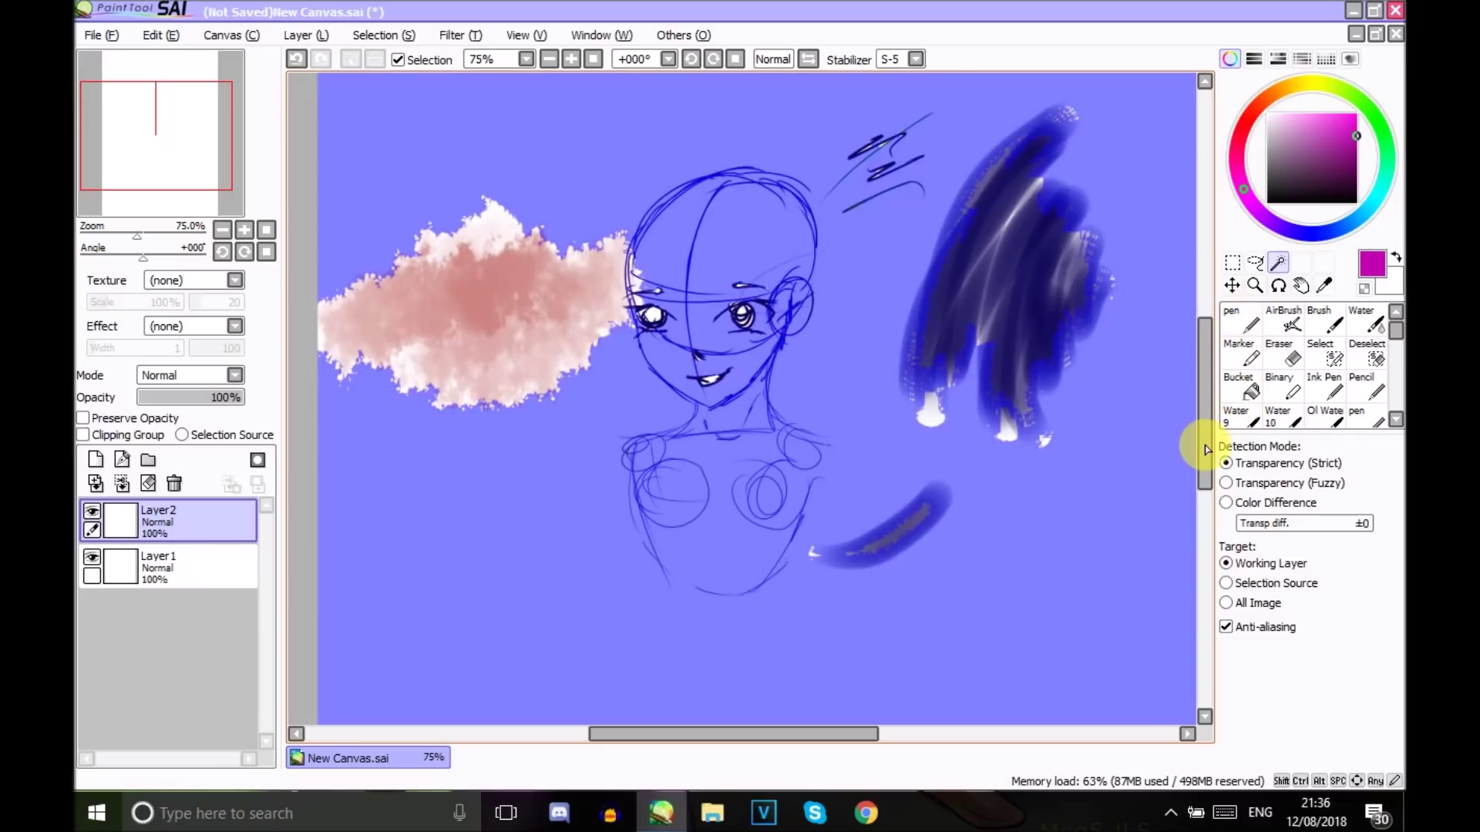
pyautogui.press('n')
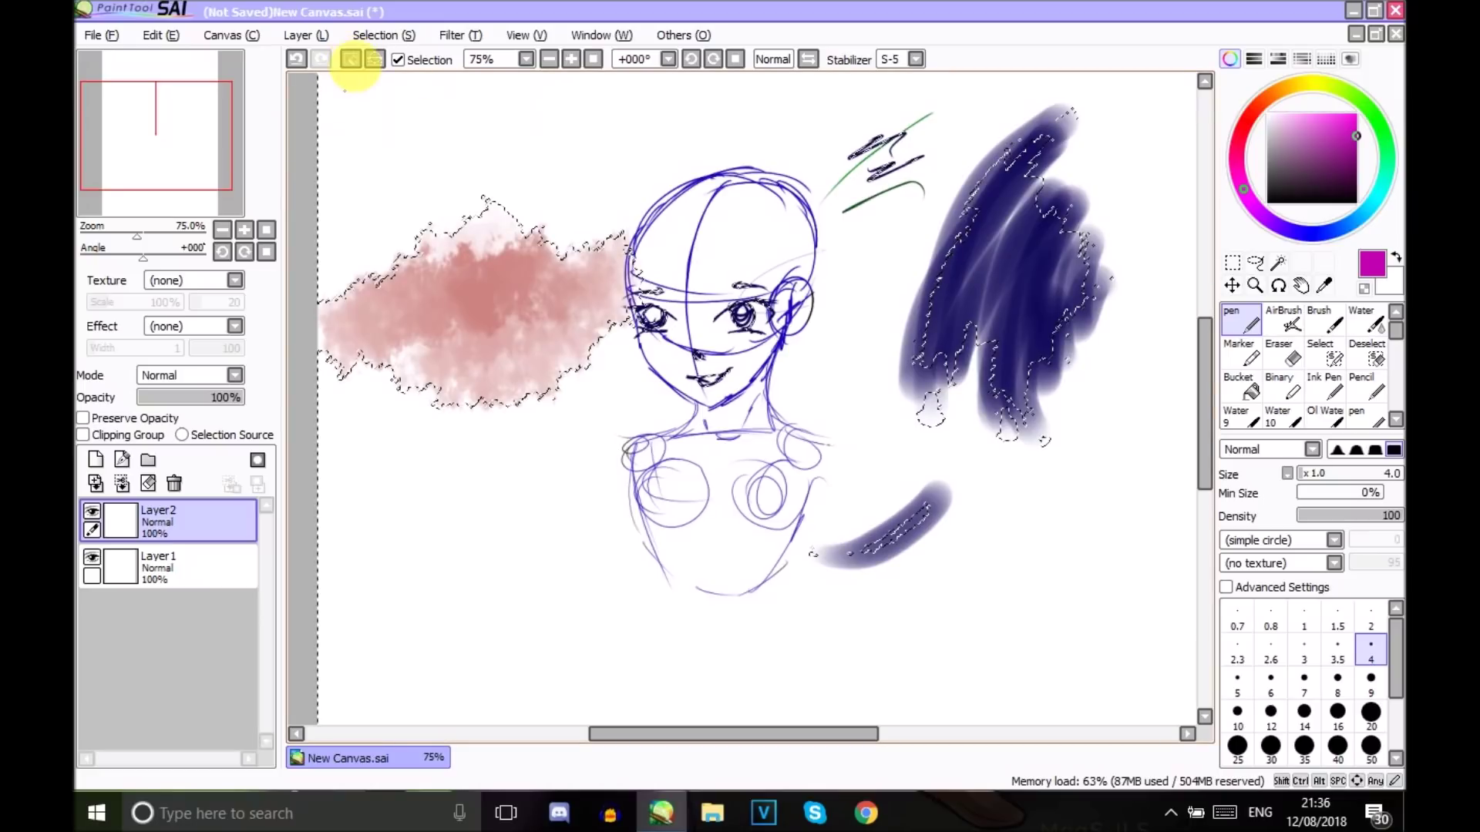
pyautogui.click(352, 61)
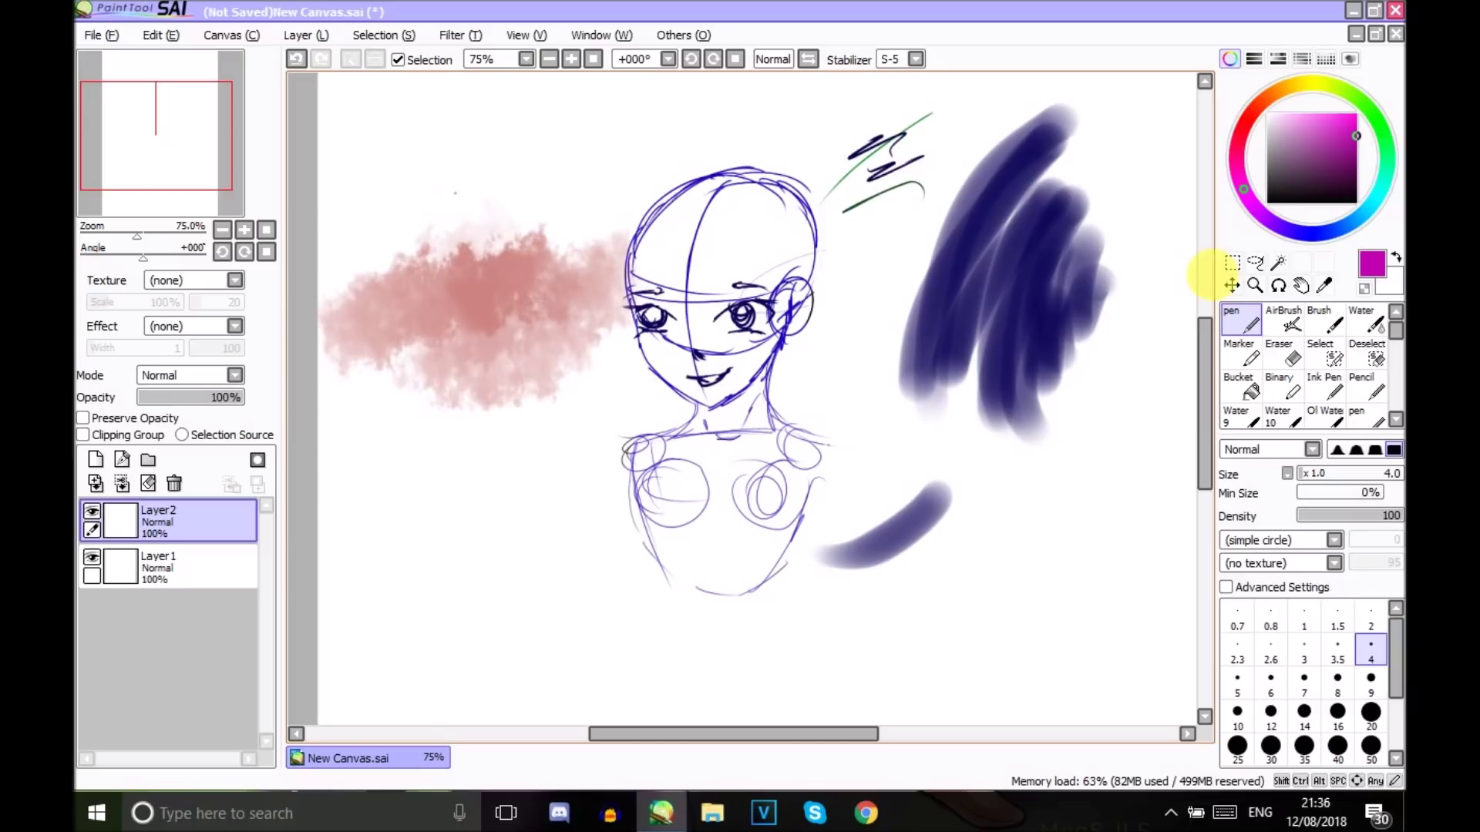
# Try freehand Lasso selections around and beside the head, and clear the selection
pyautogui.click(1258, 263)
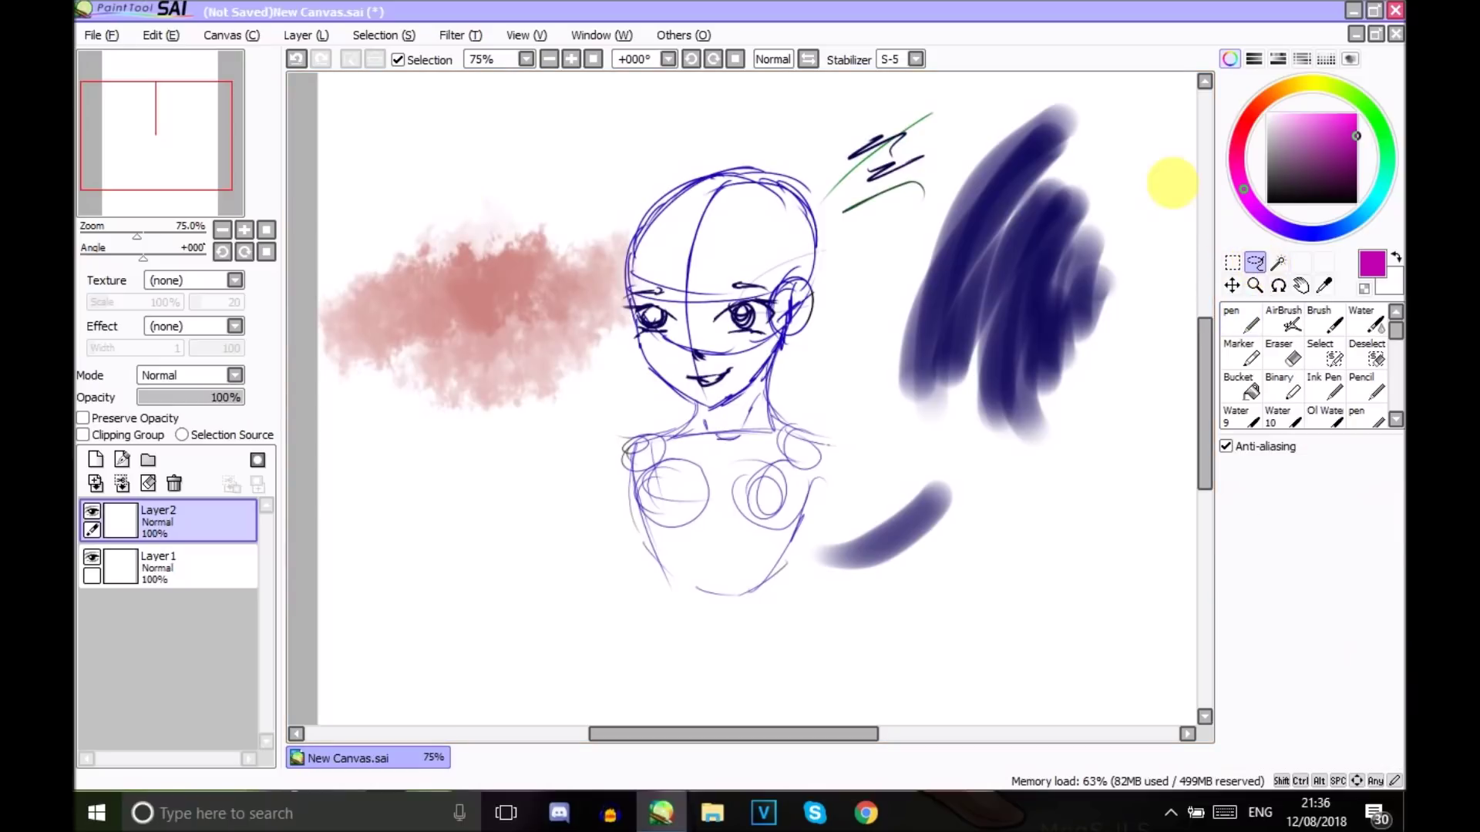
pyautogui.moveTo(842, 225)
pyautogui.mouseDown()
pyautogui.moveTo(578, 231)
pyautogui.moveTo(595, 271)
pyautogui.moveTo(594, 383)
pyautogui.moveTo(644, 385)
pyautogui.mouseUp()
pyautogui.moveTo(404, 93)
pyautogui.mouseDown()
pyautogui.moveTo(350, 66)
pyautogui.moveTo(386, 89)
pyautogui.moveTo(819, 182)
pyautogui.moveTo(846, 235)
pyautogui.mouseUp()
pyautogui.moveTo(877, 326); pyautogui.dragTo(853, 370)
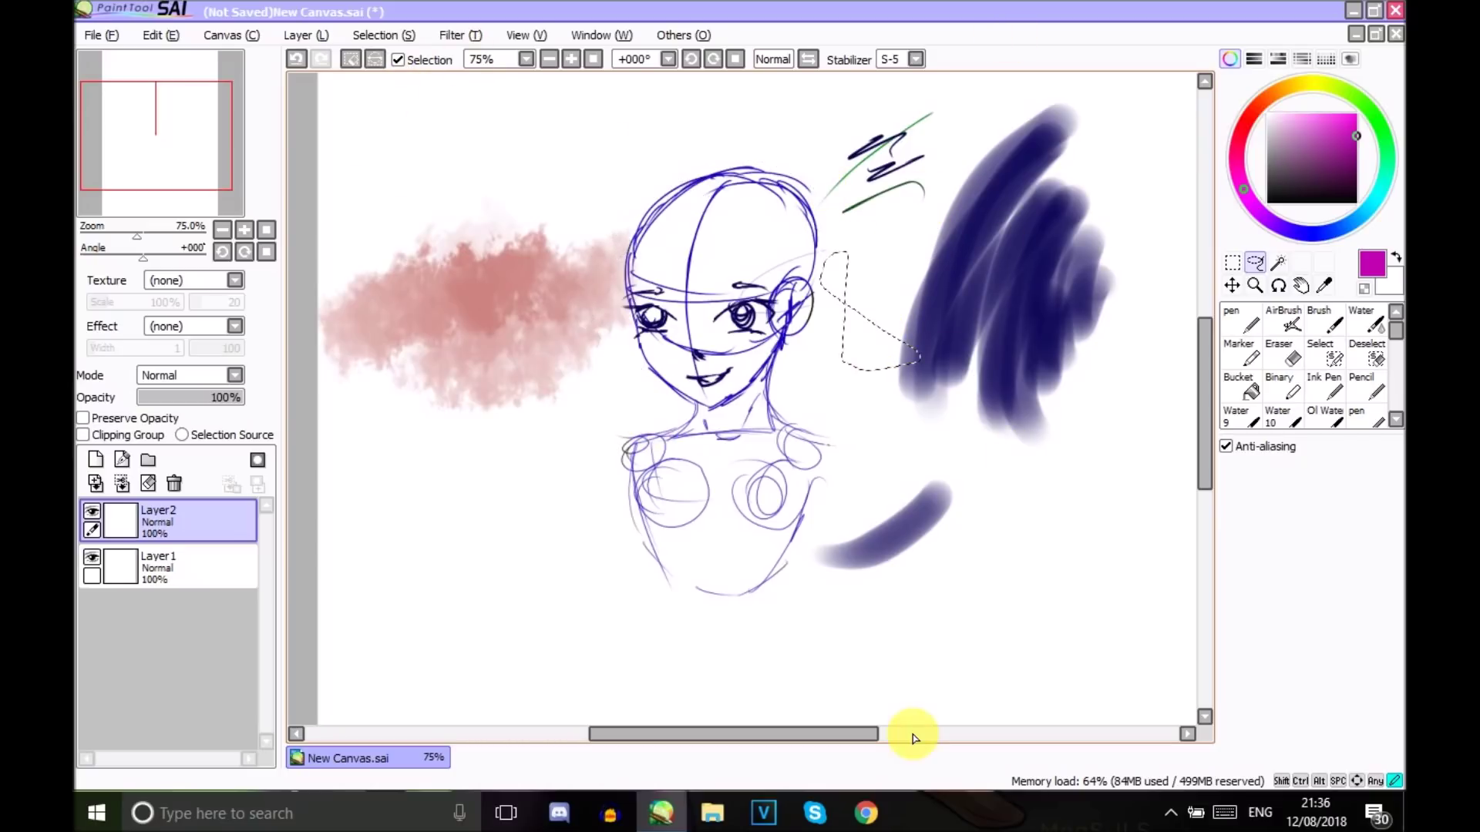
pyautogui.hotkey('ctrl', 'd')
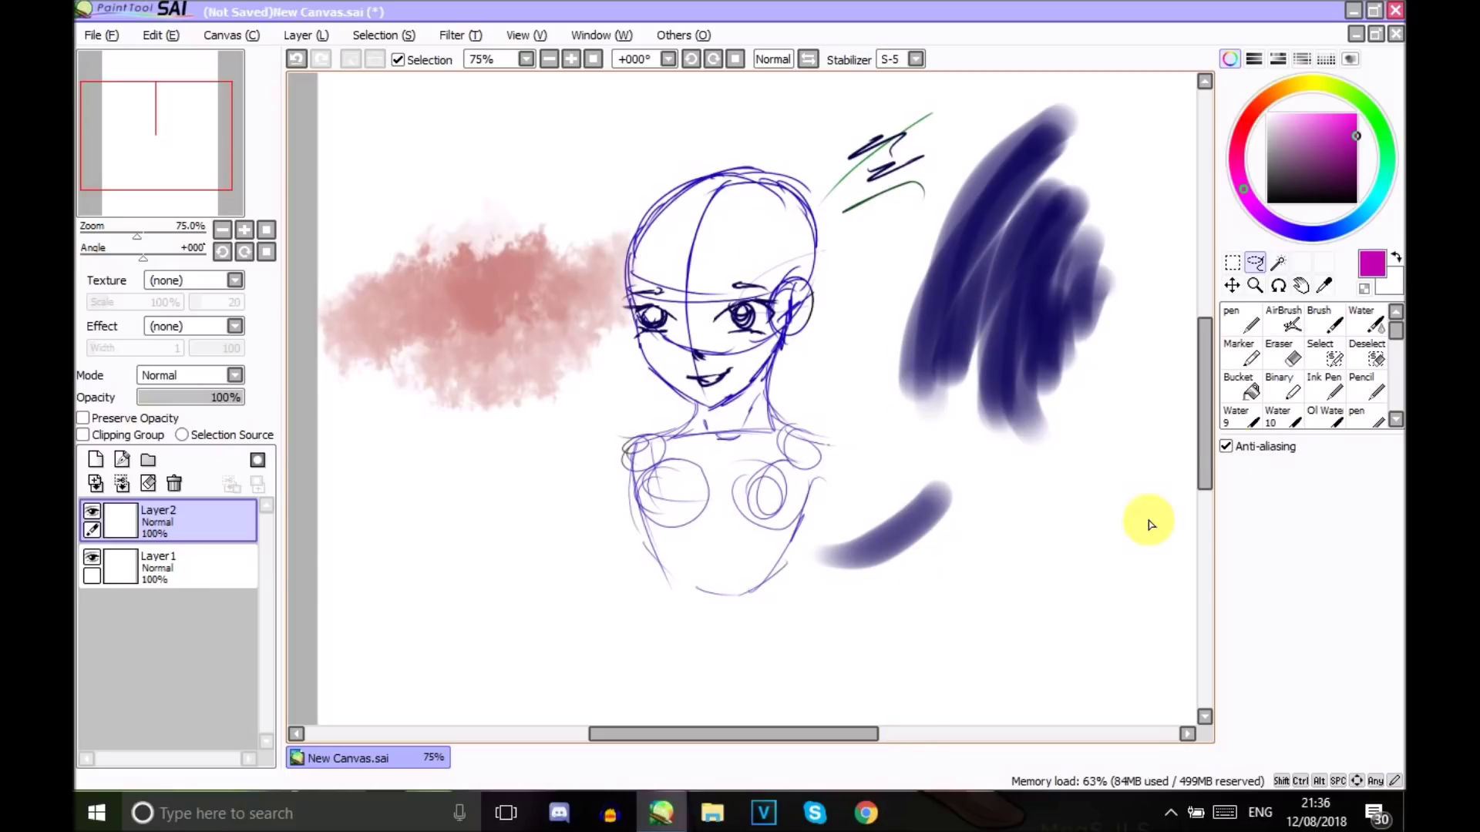
# Browse the brush list, choose the Copic brush and return to the start of the list
pyautogui.click(1395, 420)
pyautogui.click(1395, 419)
pyautogui.click(1396, 420)
pyautogui.click(1396, 420)
pyautogui.click(1396, 420)
pyautogui.click(1396, 420)
pyautogui.click(1396, 420)
pyautogui.click(1287, 388)
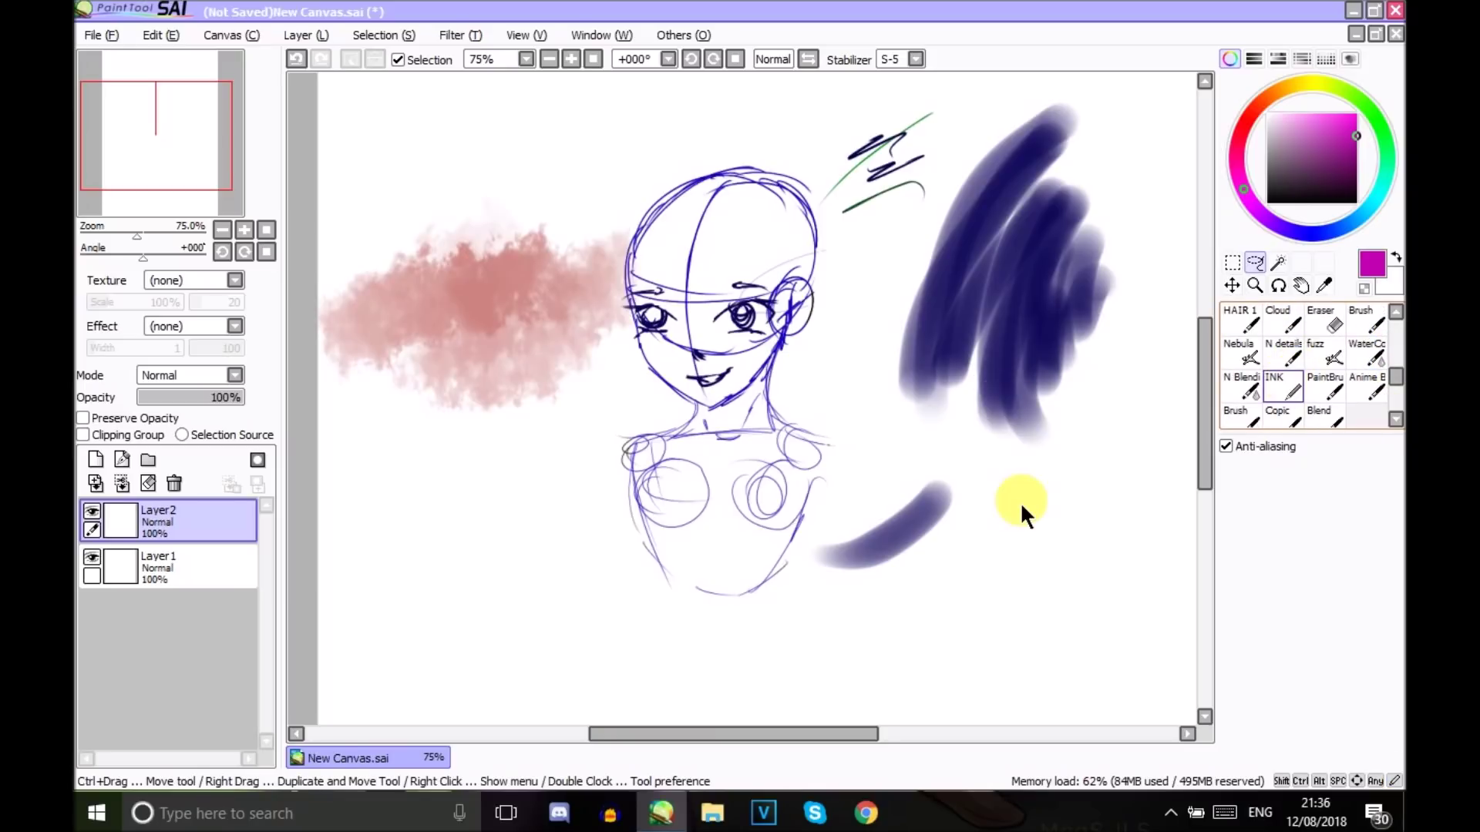
pyautogui.click(1278, 416)
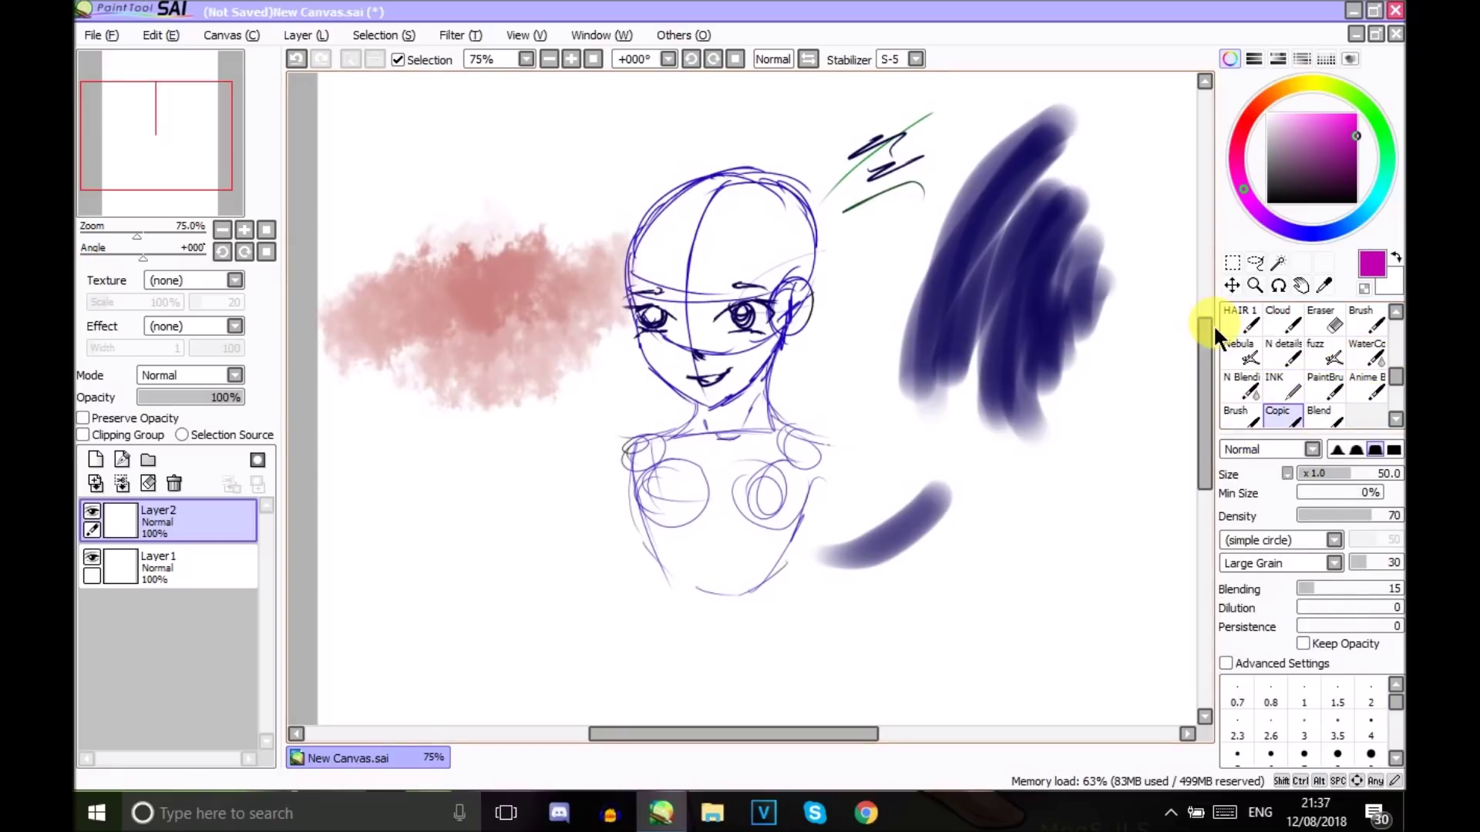
pyautogui.moveTo(1395, 375); pyautogui.dragTo(1401, 304)
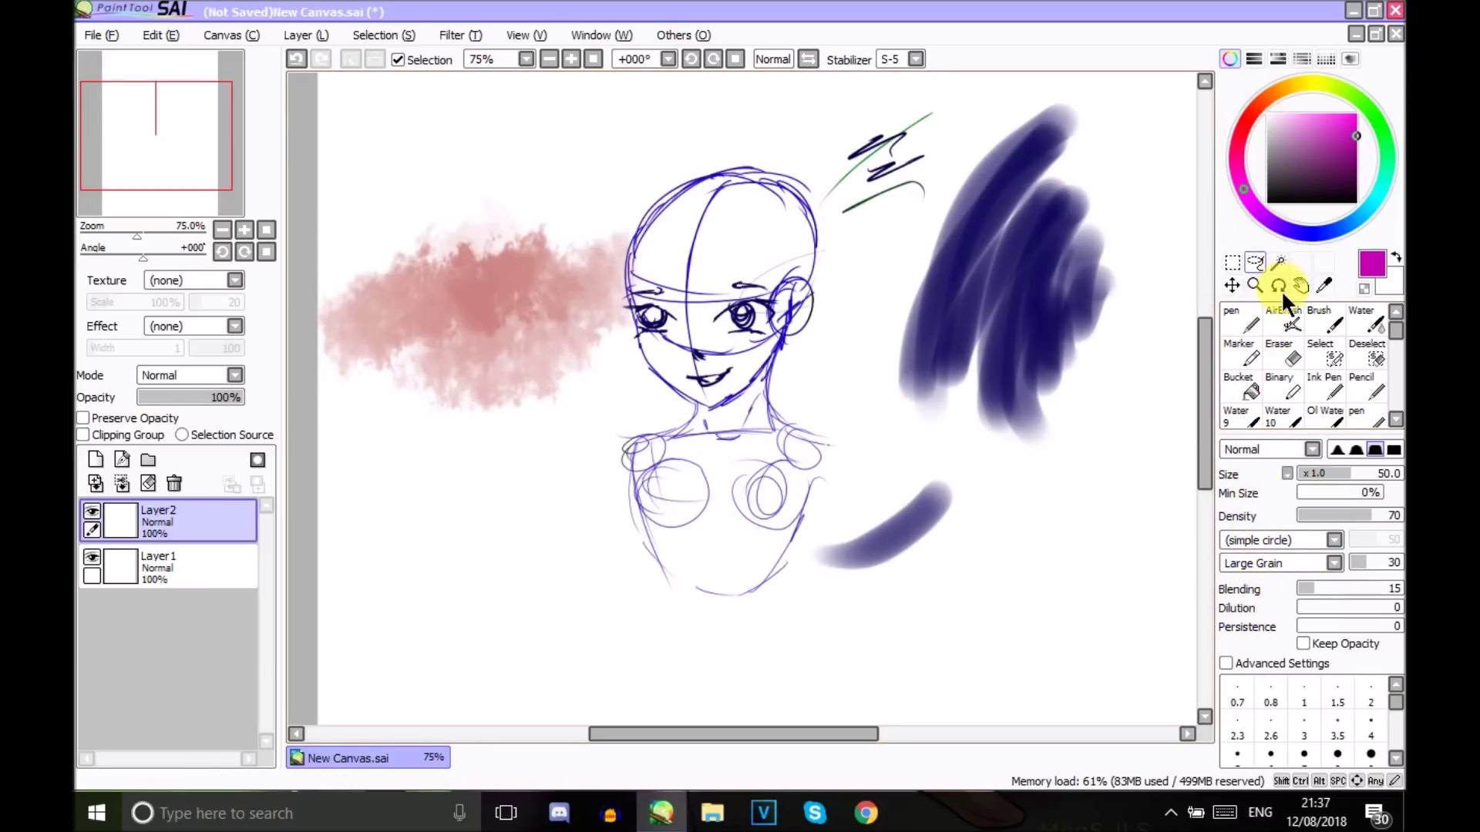
# Show the RGB sliders and mix a muted purple with R 138, G 114 and B 175
pyautogui.click(1254, 58)
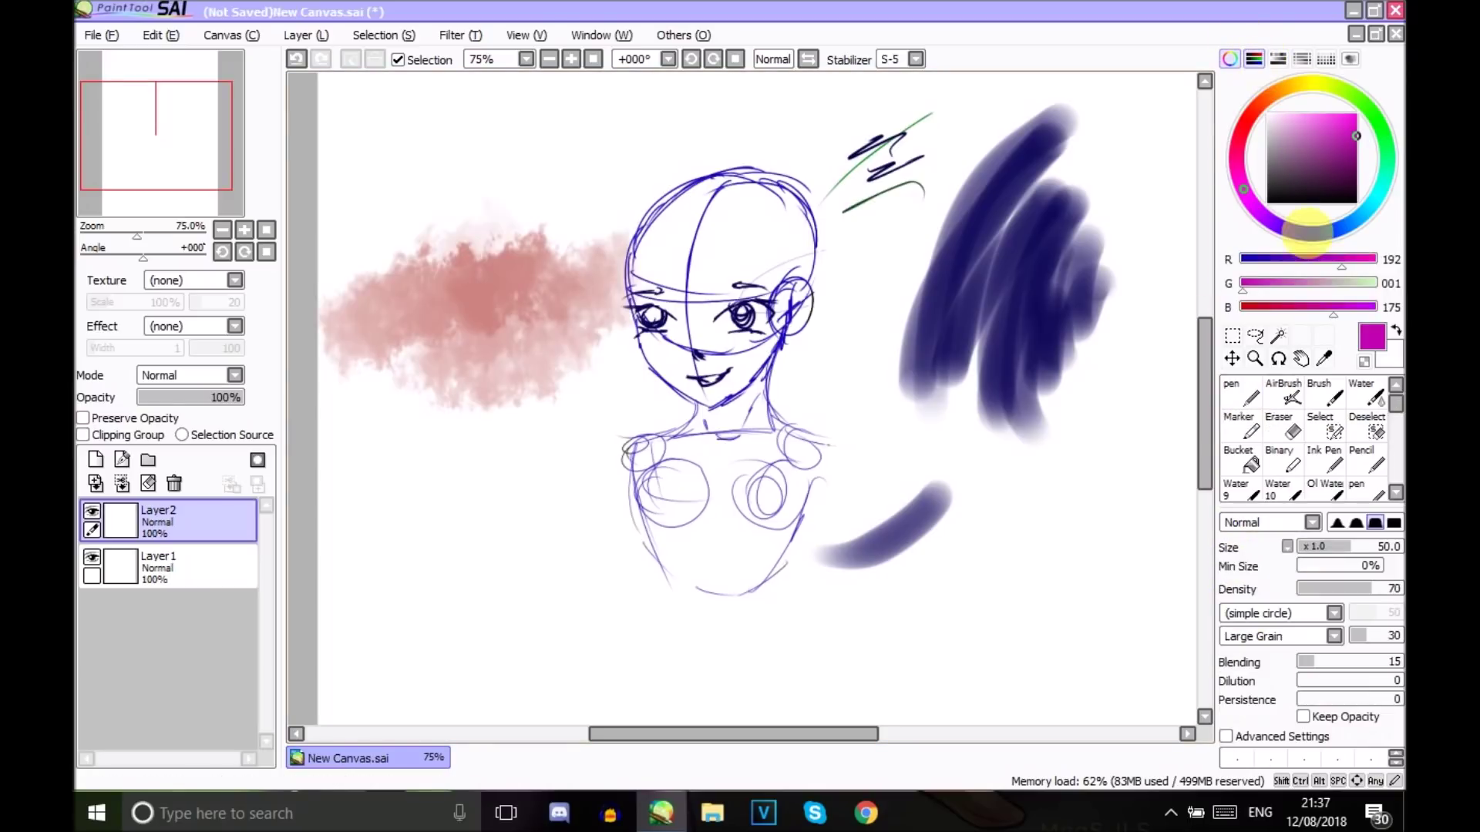
pyautogui.moveTo(1249, 292); pyautogui.dragTo(1313, 262)
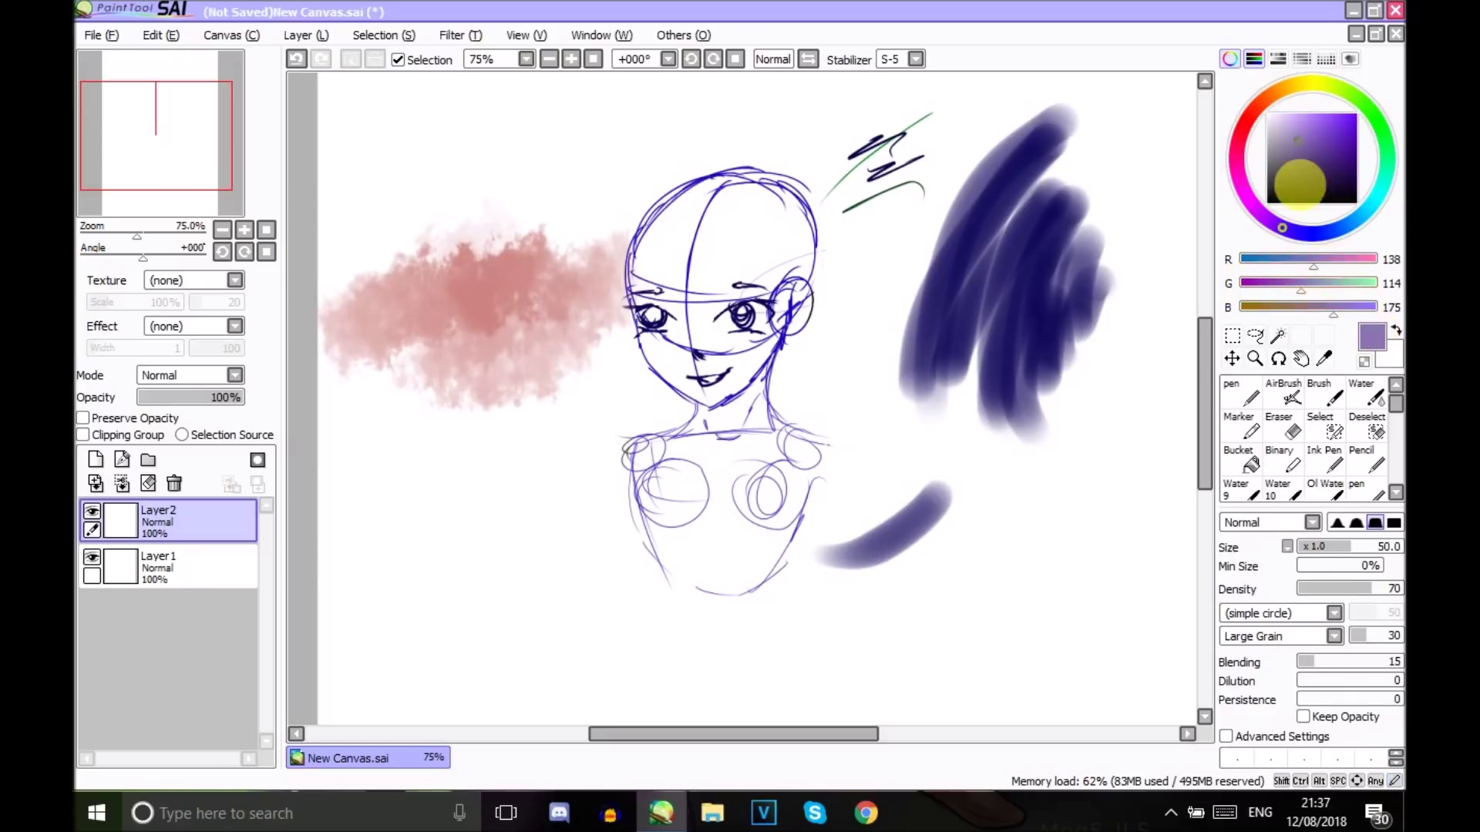
# View the HSV sliders, the colour mixer bars, the swatches and the scratchpad one after another, and hide them again
pyautogui.click(1277, 59)
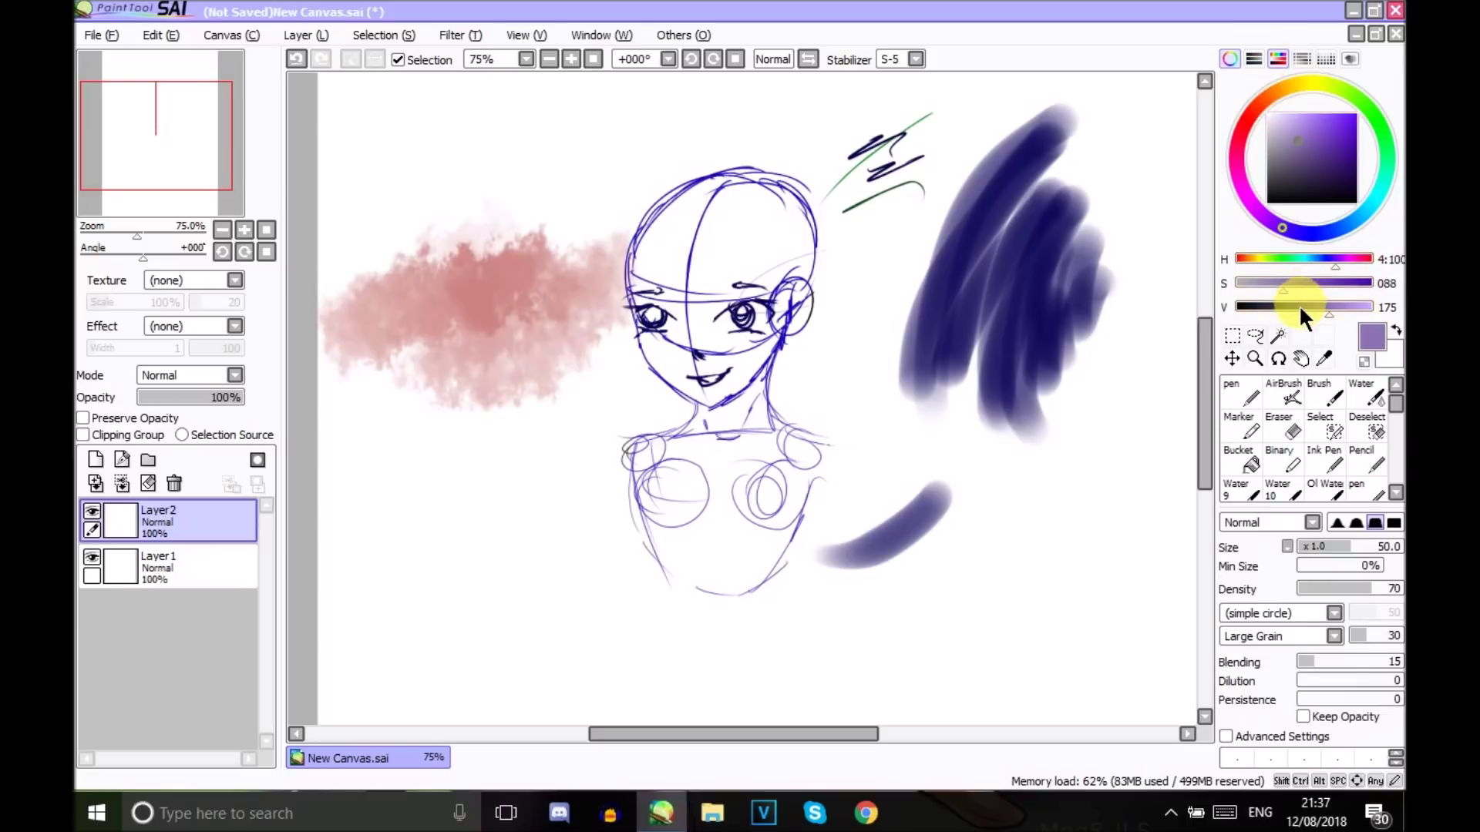
pyautogui.click(1302, 59)
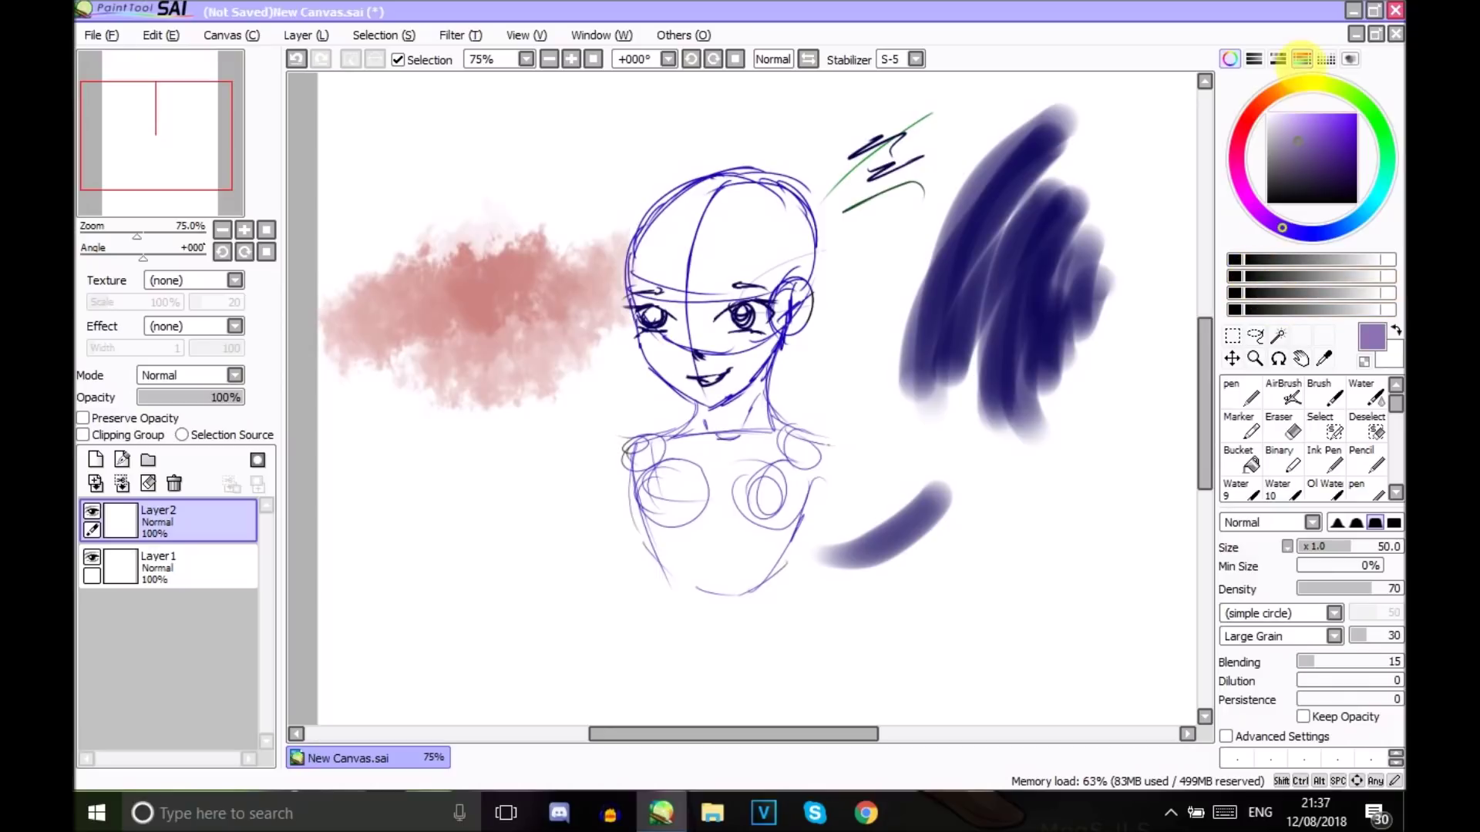
pyautogui.click(1302, 60)
pyautogui.click(1325, 60)
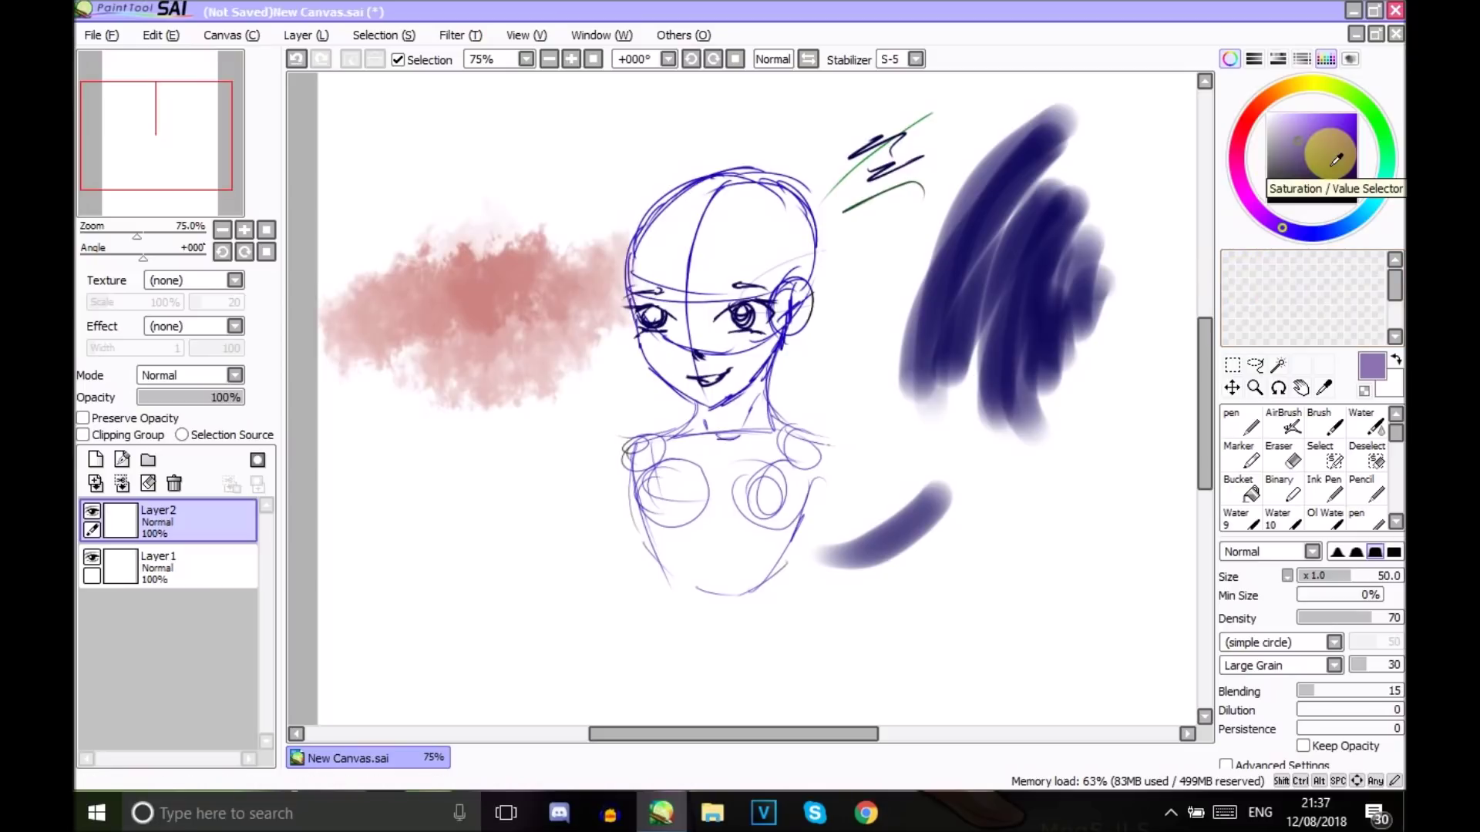
pyautogui.click(1325, 59)
pyautogui.click(1349, 60)
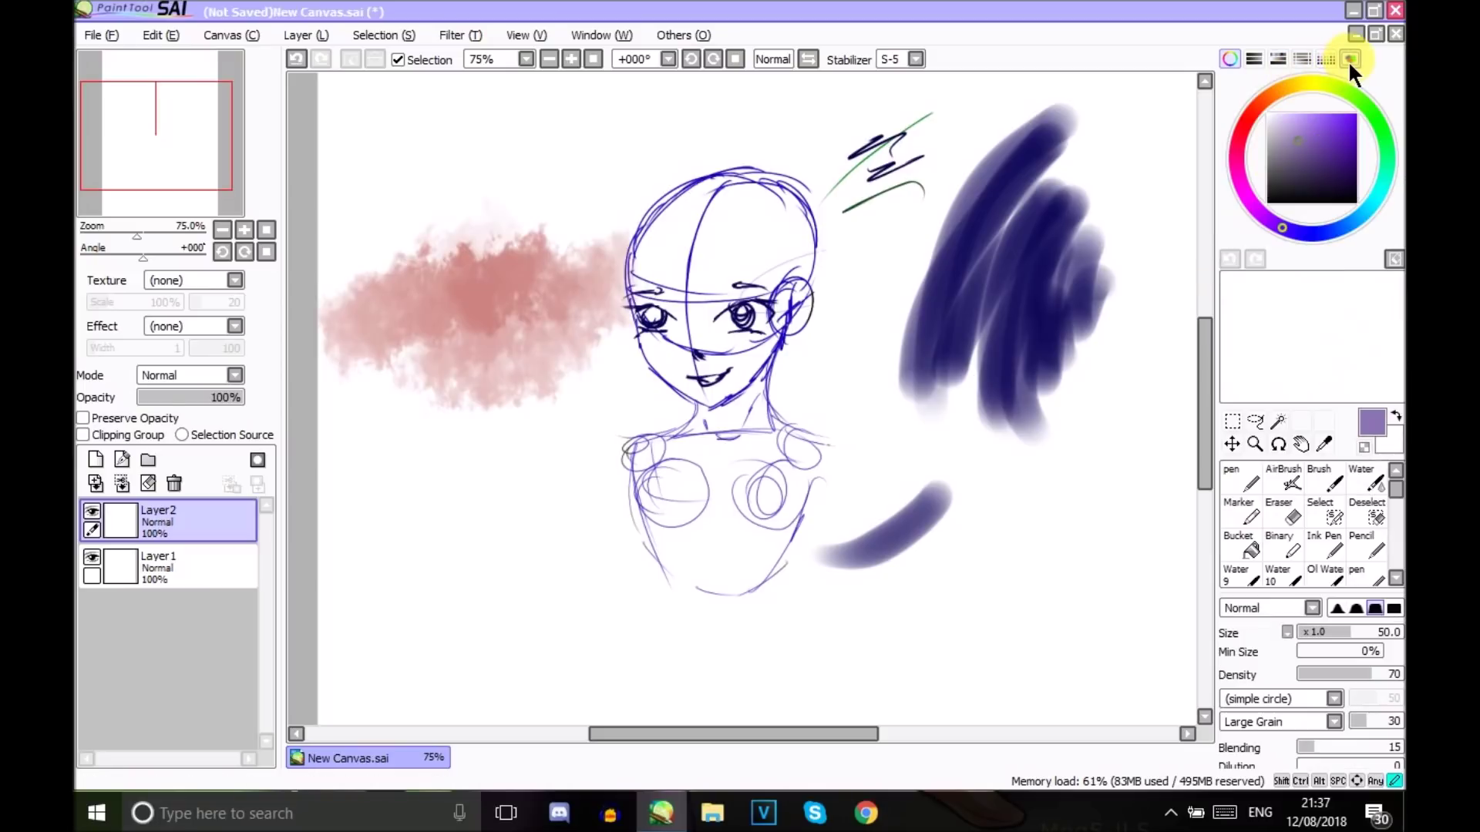
pyautogui.click(1349, 60)
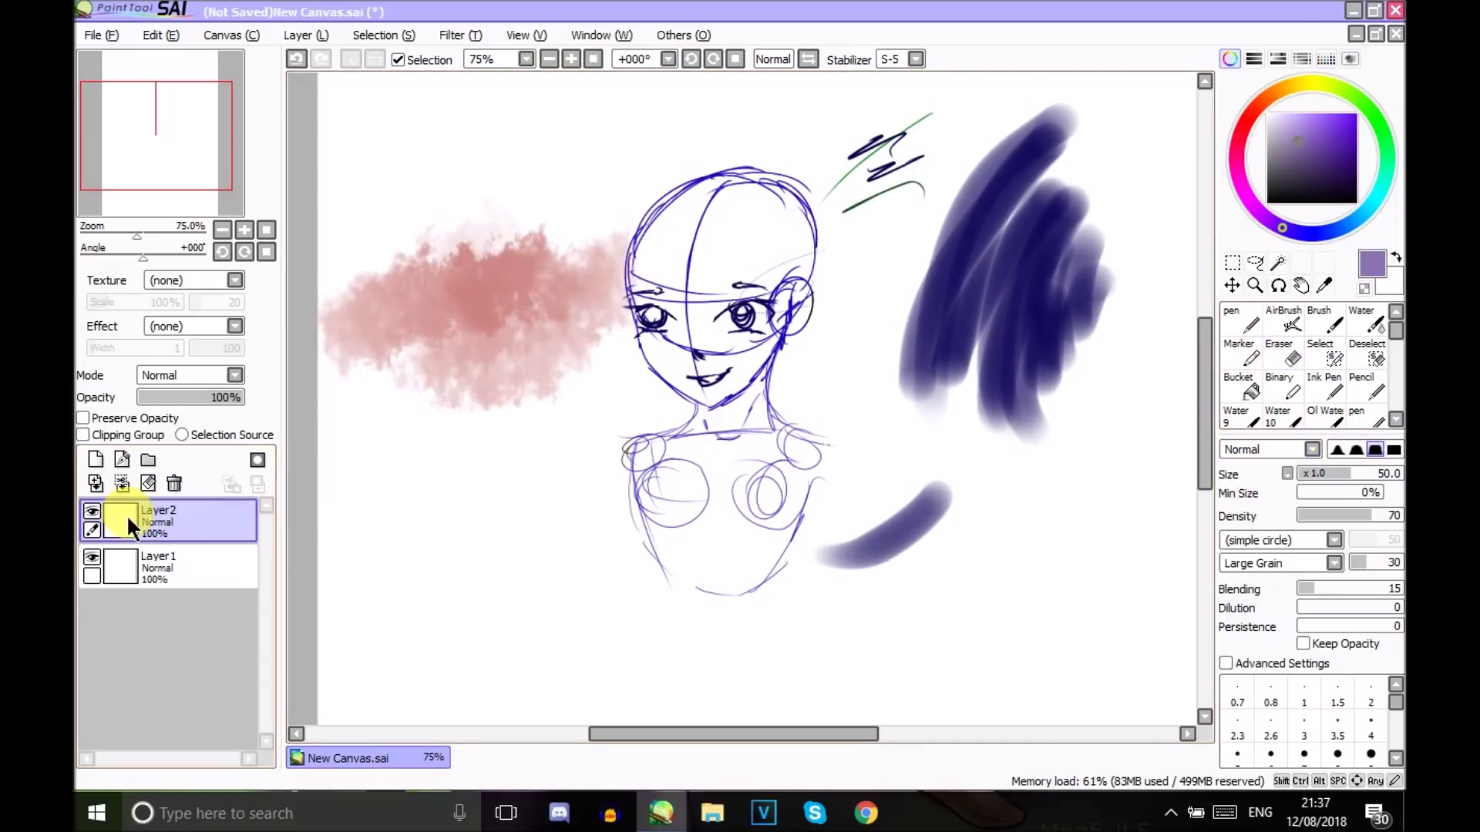
# Delete Layer2, return to the pen and set the drawing colour to a deep indigo purple
pyautogui.click(175, 484)
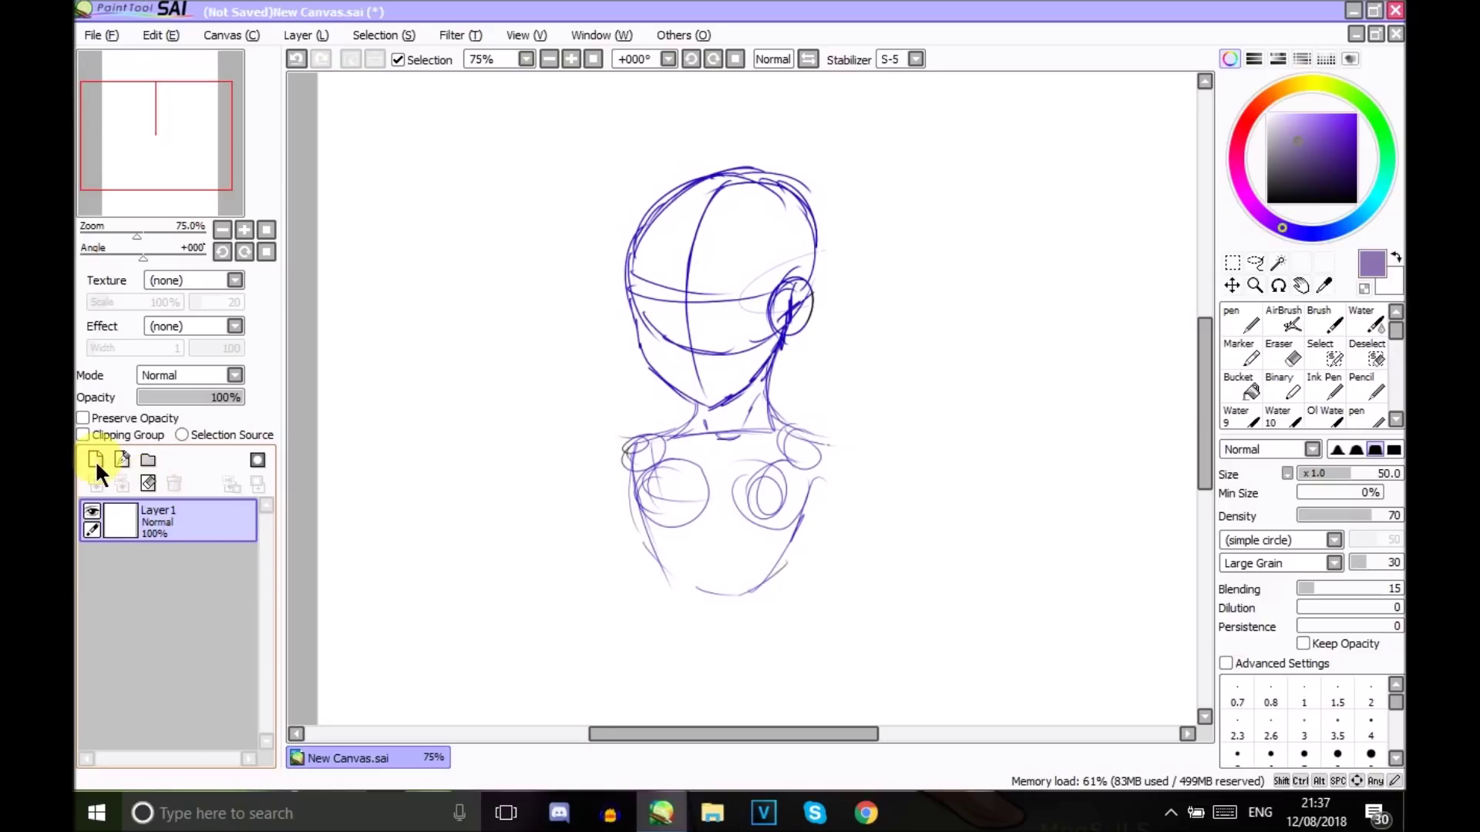
pyautogui.click(1236, 316)
pyautogui.moveTo(1347, 171); pyautogui.dragTo(1356, 161)
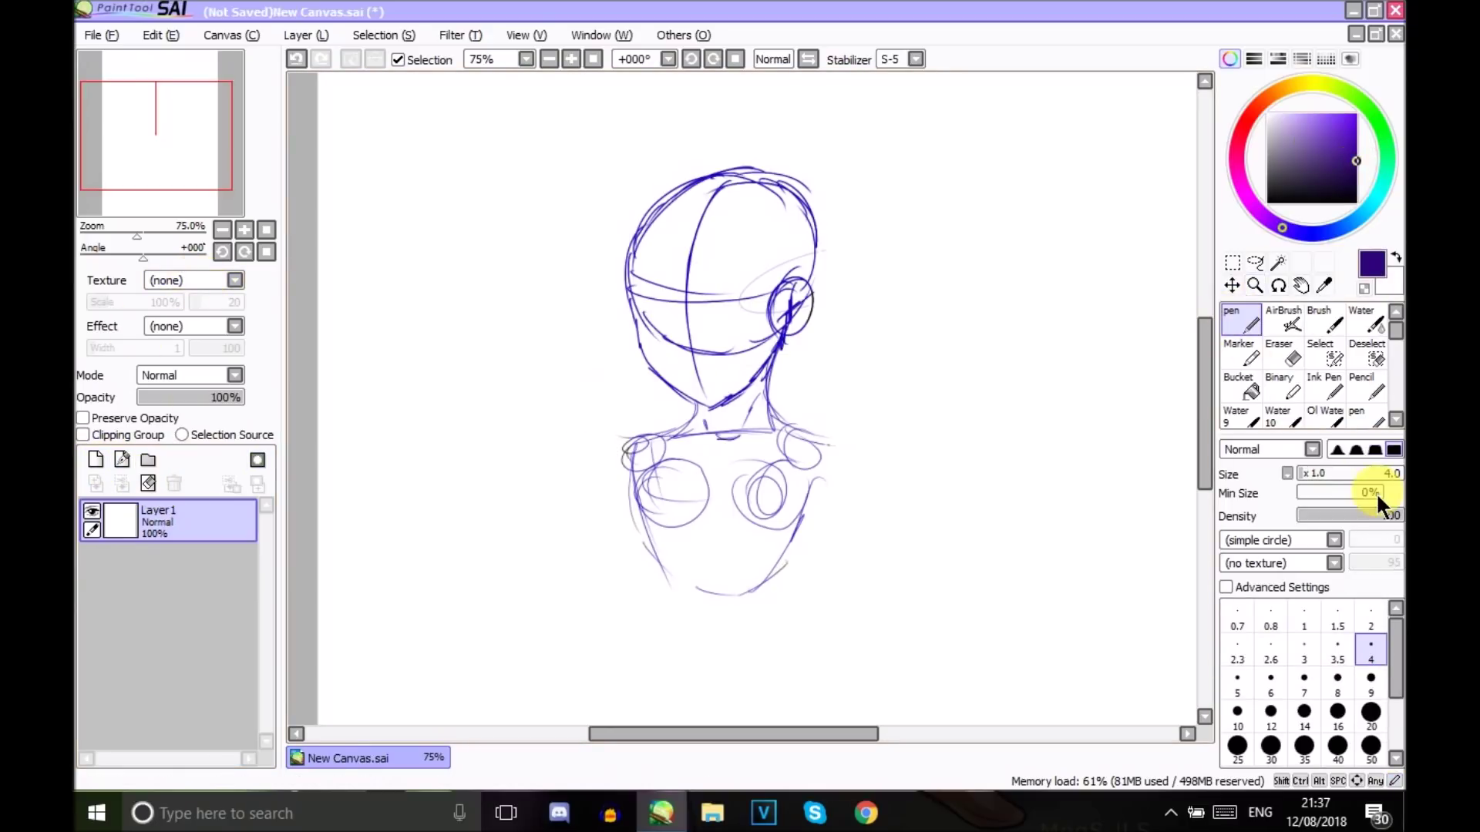
# Paint a large solid purple blob beside the head on Layer1 with the pen at size 120
pyautogui.scroll(-2, 1380, 701)
pyautogui.click(1369, 740)
pyautogui.moveTo(839, 312)
pyautogui.mouseDown()
pyautogui.moveTo(990, 264)
pyautogui.moveTo(1033, 274)
pyautogui.moveTo(910, 424)
pyautogui.mouseUp()
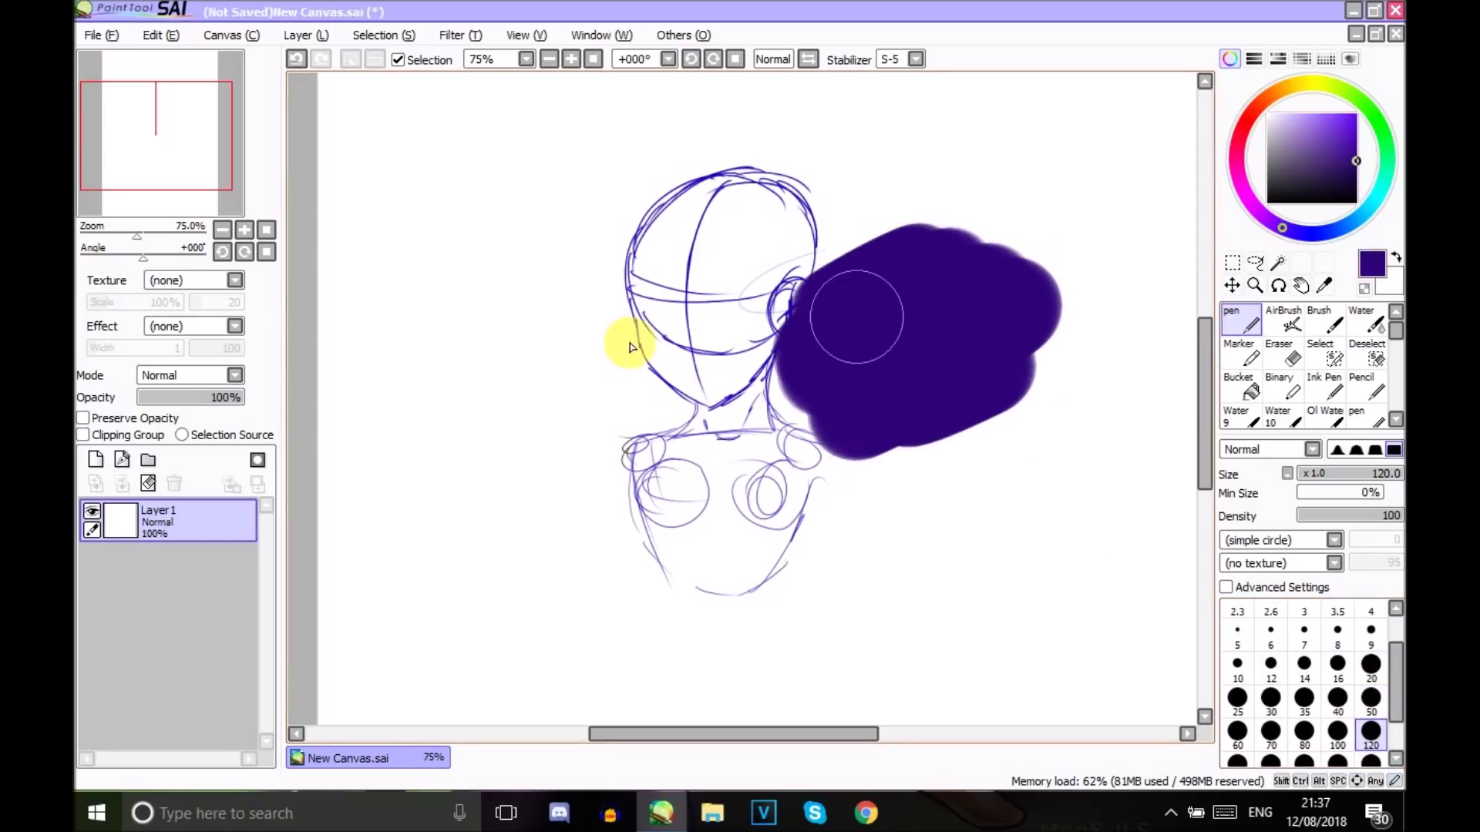
# Apply the Watercolor A texture to Layer1 and inspect it on the purple blob at 300% zoom
pyautogui.click(206, 279)
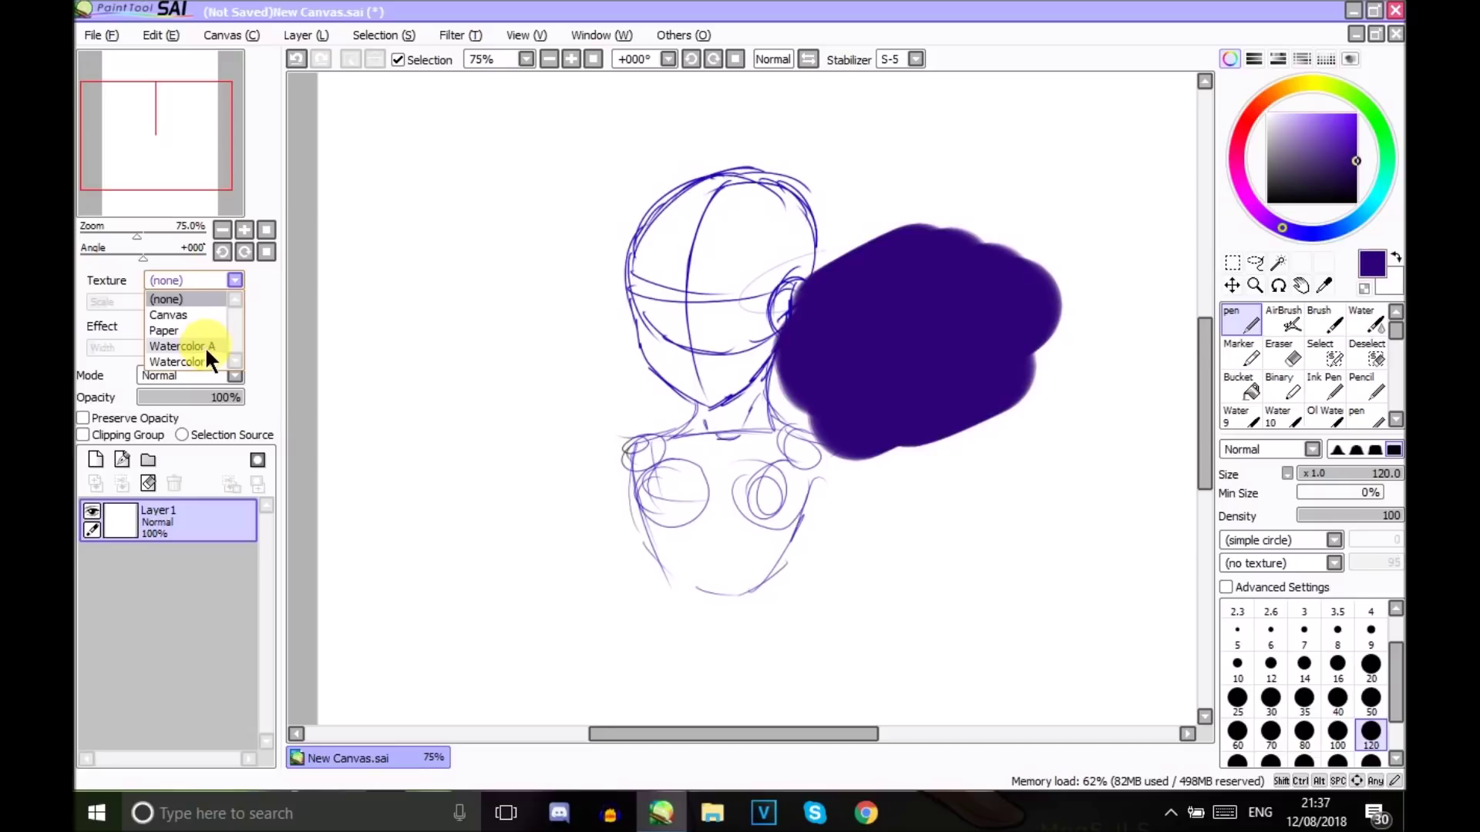
pyautogui.click(205, 347)
pyautogui.click(571, 59)
pyautogui.click(570, 59)
pyautogui.click(570, 58)
pyautogui.click(570, 58)
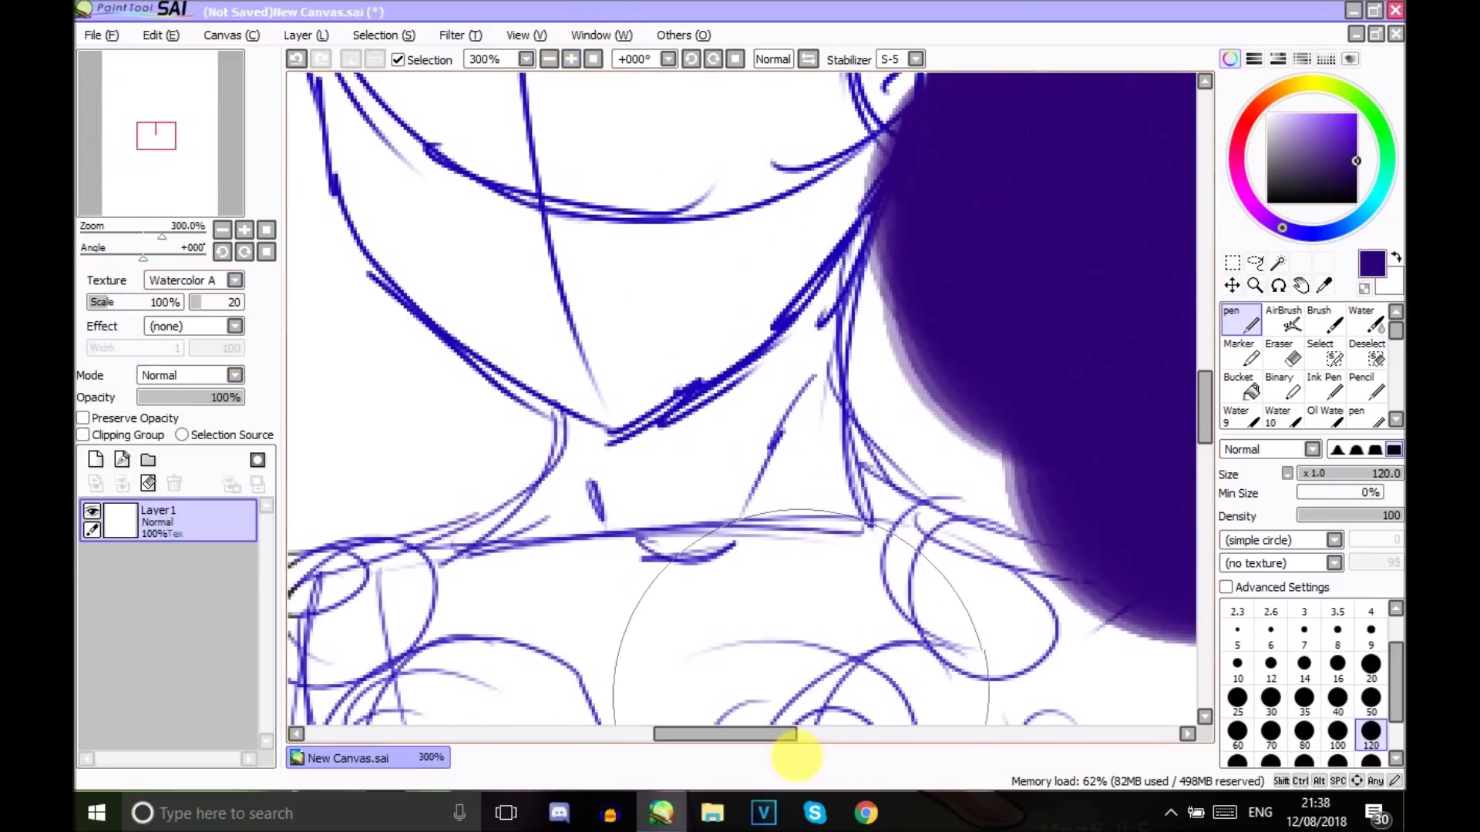
pyautogui.moveTo(833, 733)
pyautogui.mouseDown()
pyautogui.moveTo(905, 706)
pyautogui.moveTo(835, 705)
pyautogui.mouseUp()
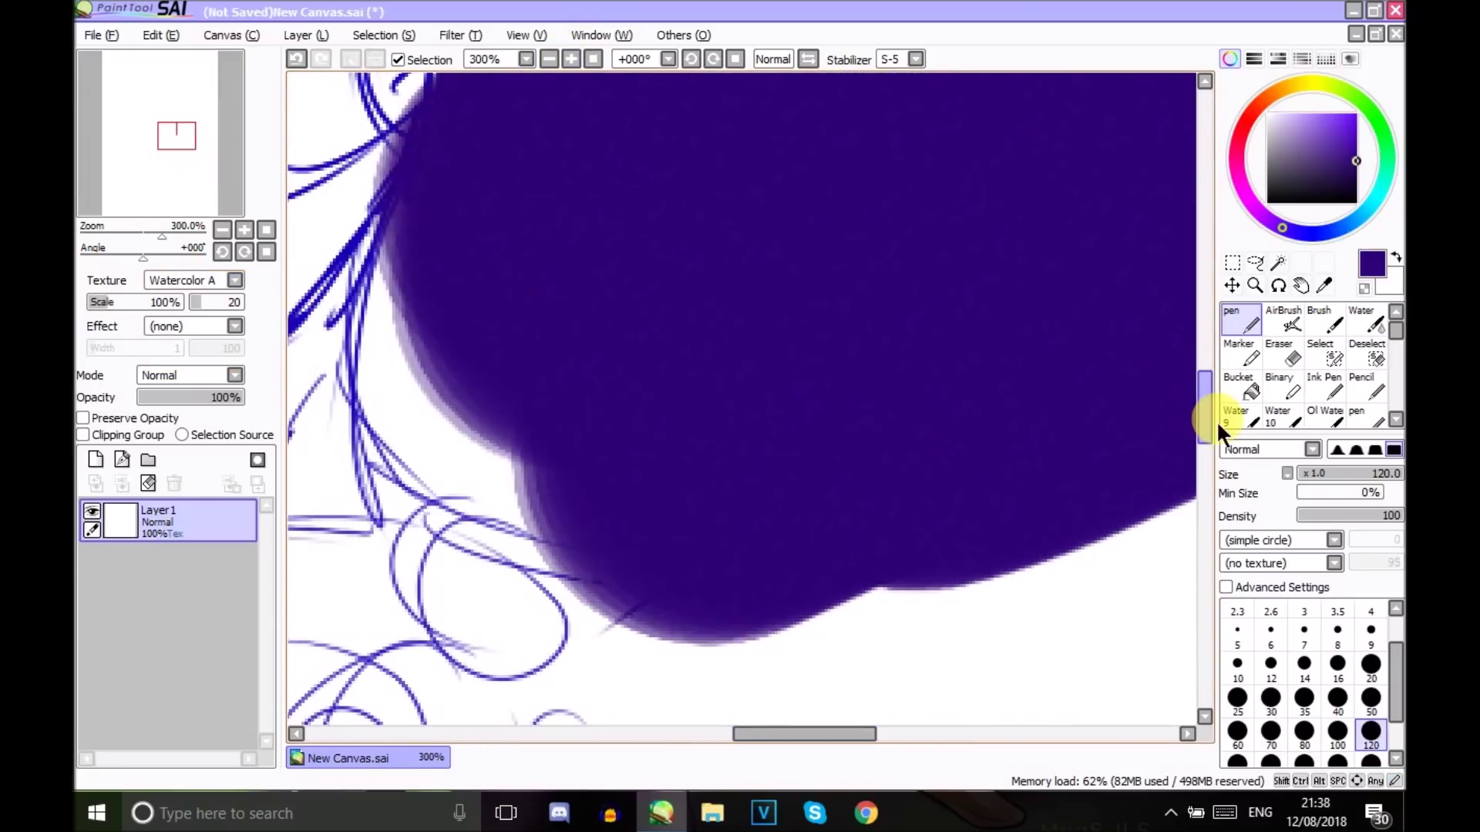
pyautogui.moveTo(1206, 413); pyautogui.dragTo(1206, 386)
pyautogui.click(193, 397)
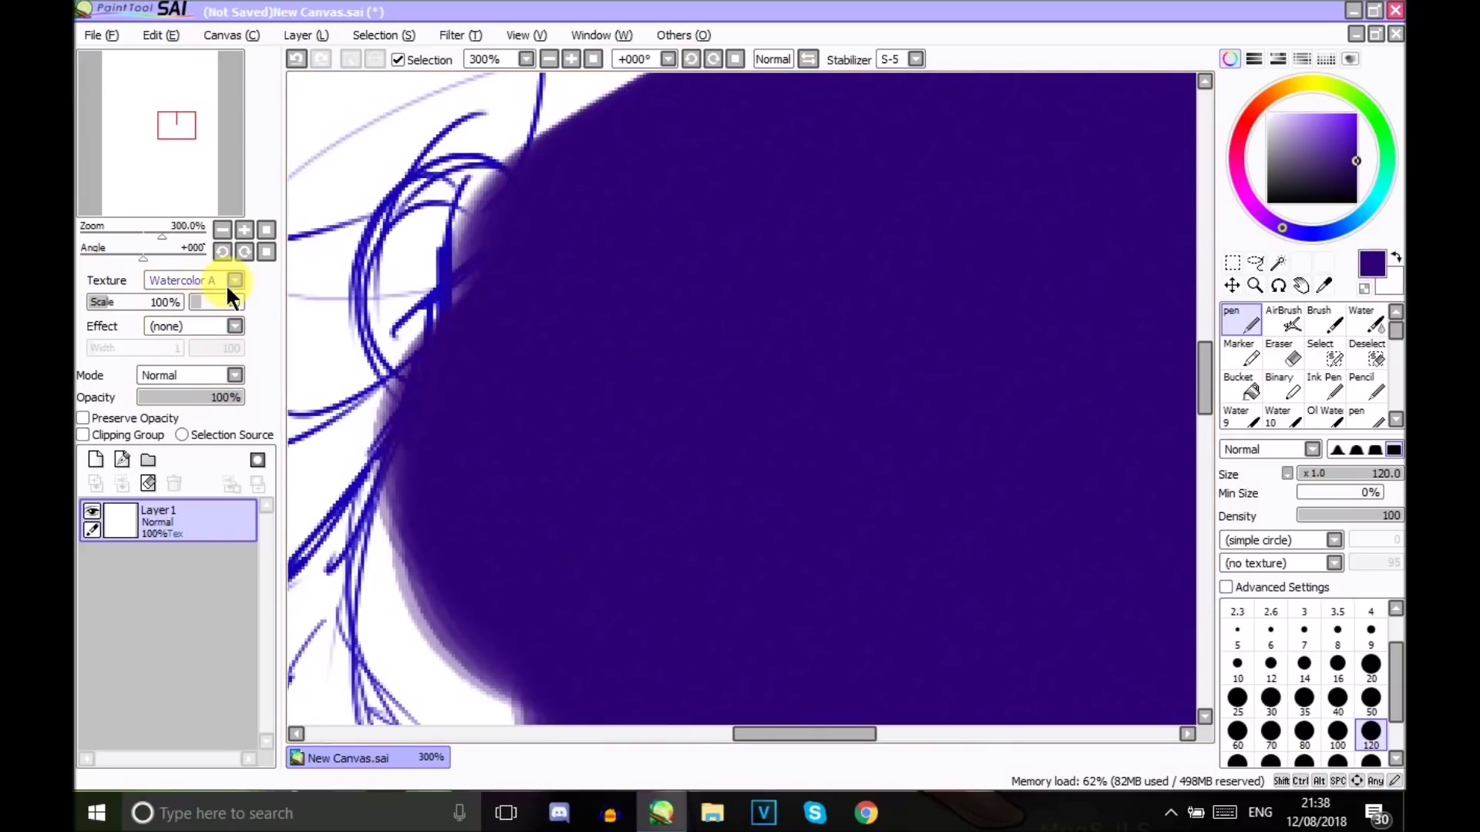
# Try the Watercolor B, Canvas and Paper textures on Layer1 in turn
pyautogui.click(230, 282)
pyautogui.click(202, 361)
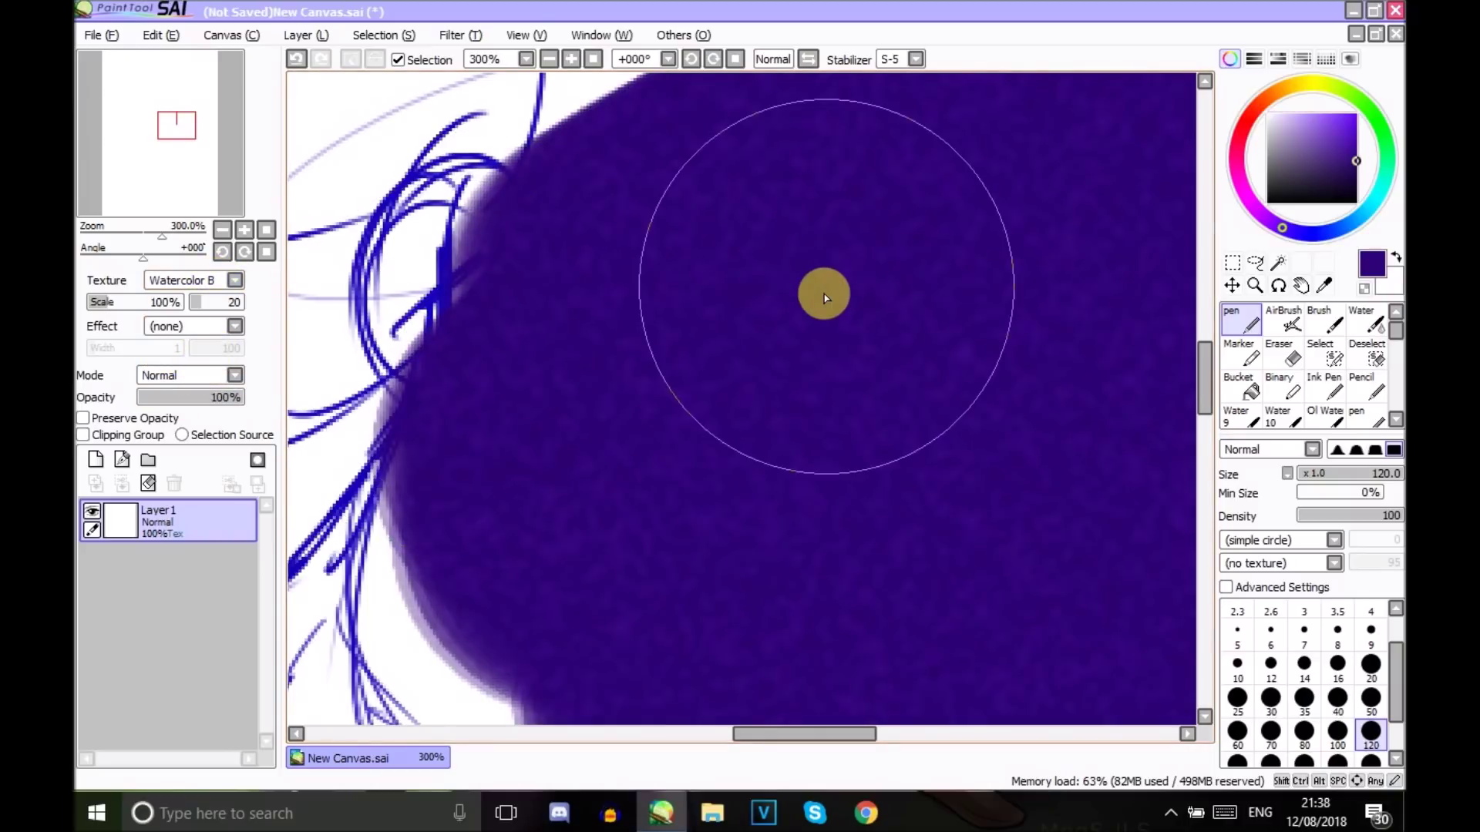
pyautogui.click(202, 282)
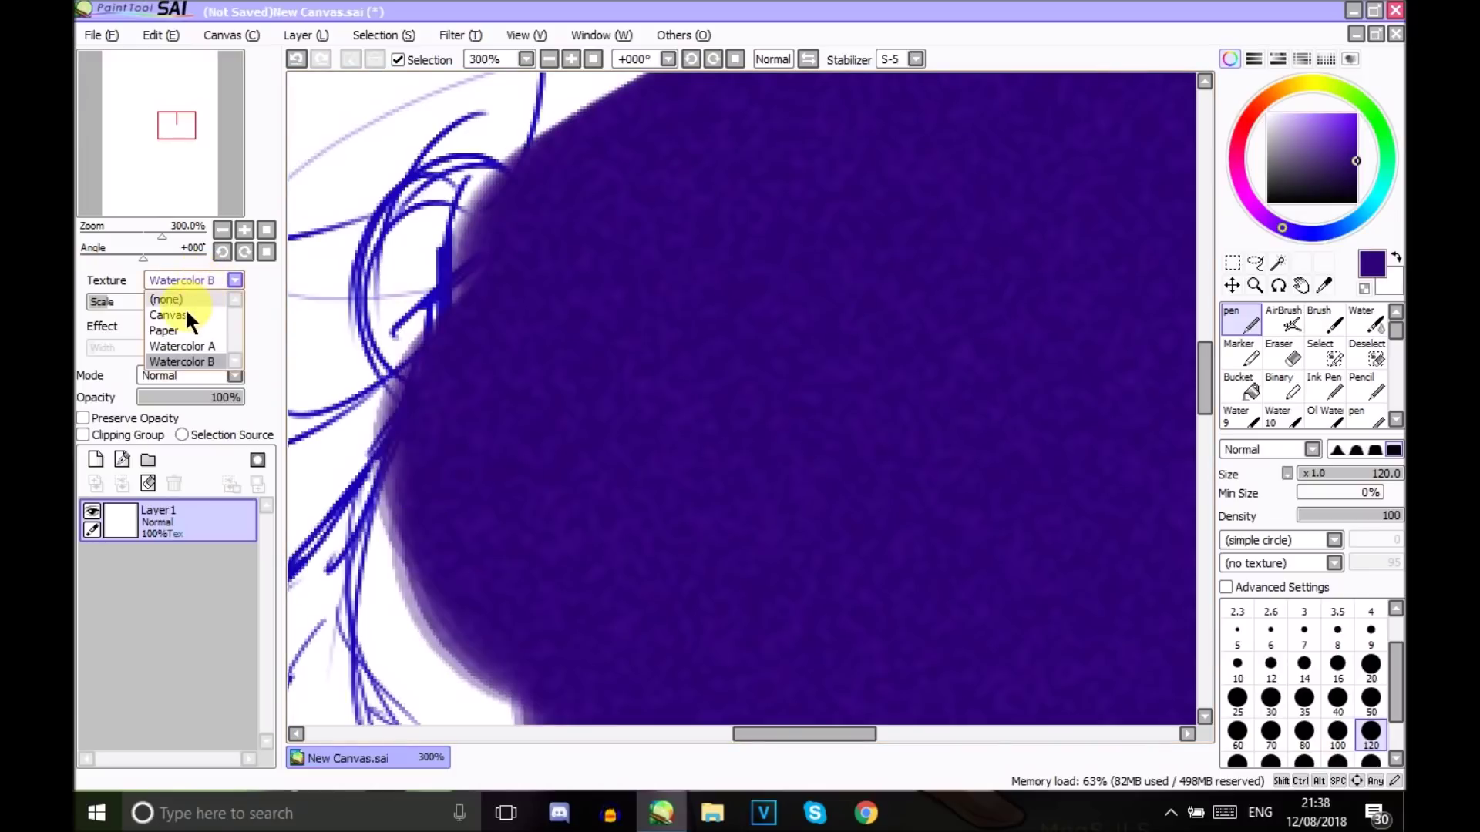
pyautogui.click(201, 314)
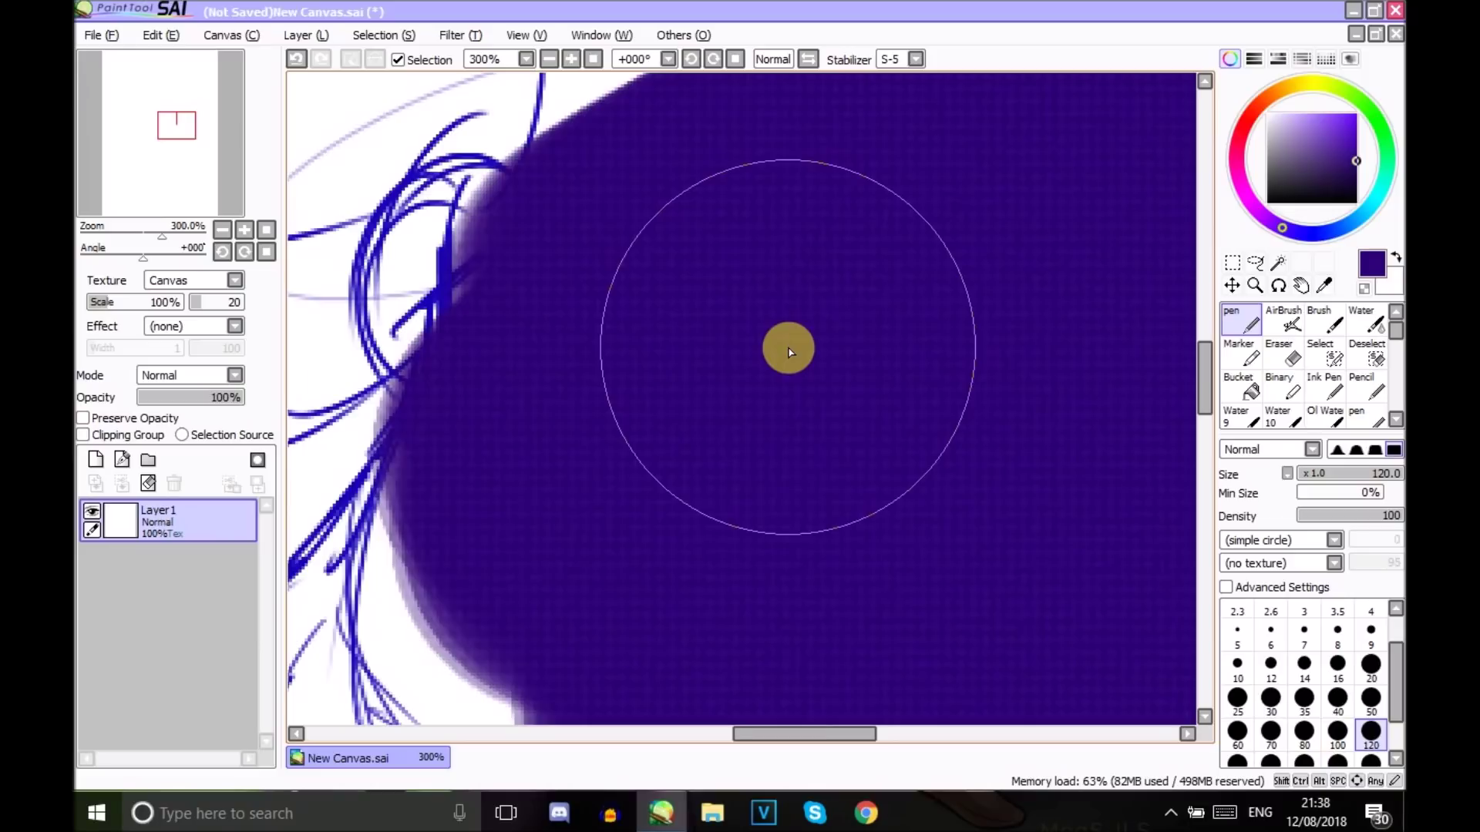
pyautogui.click(188, 281)
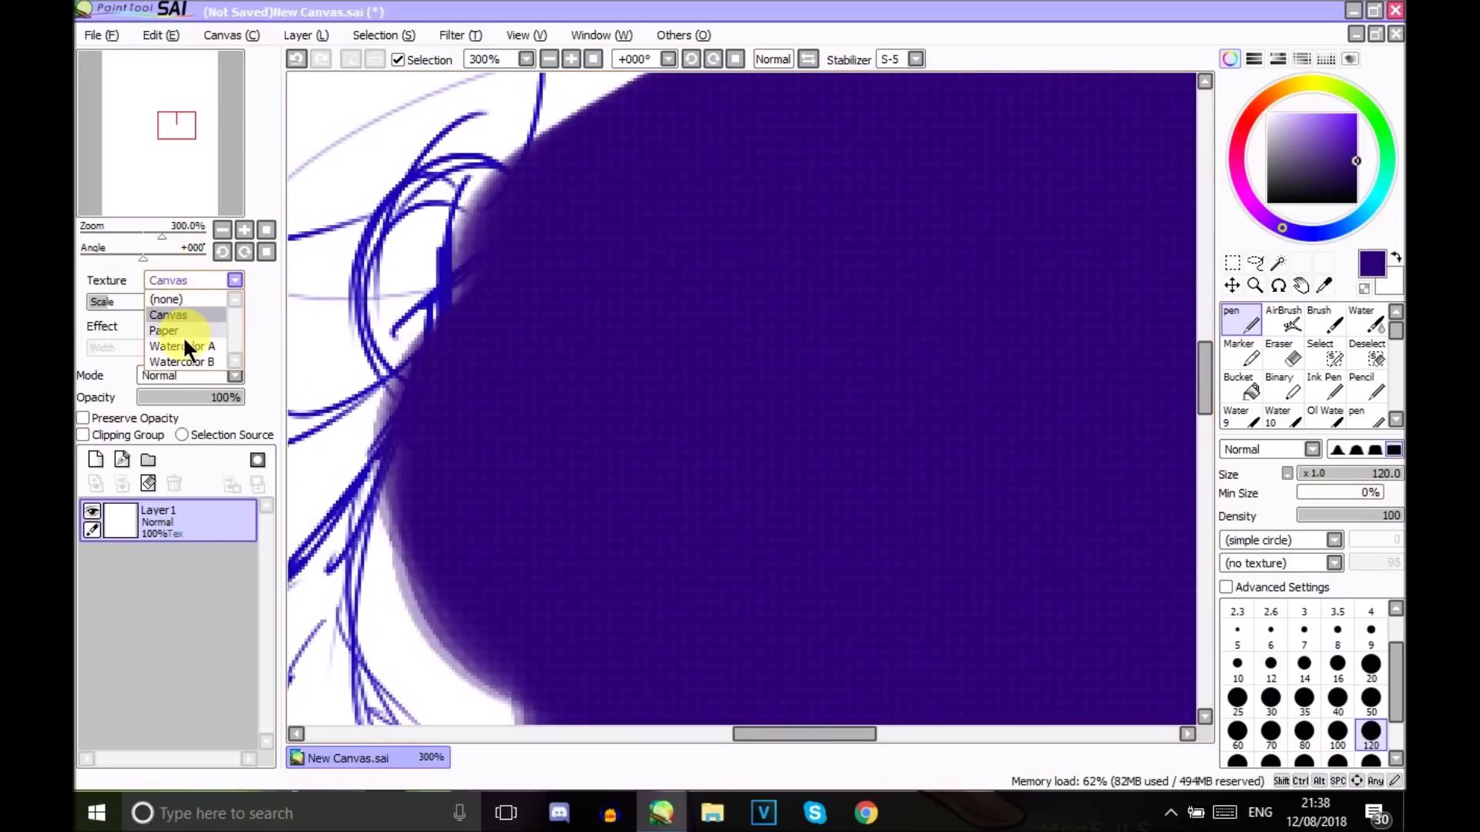
pyautogui.click(194, 330)
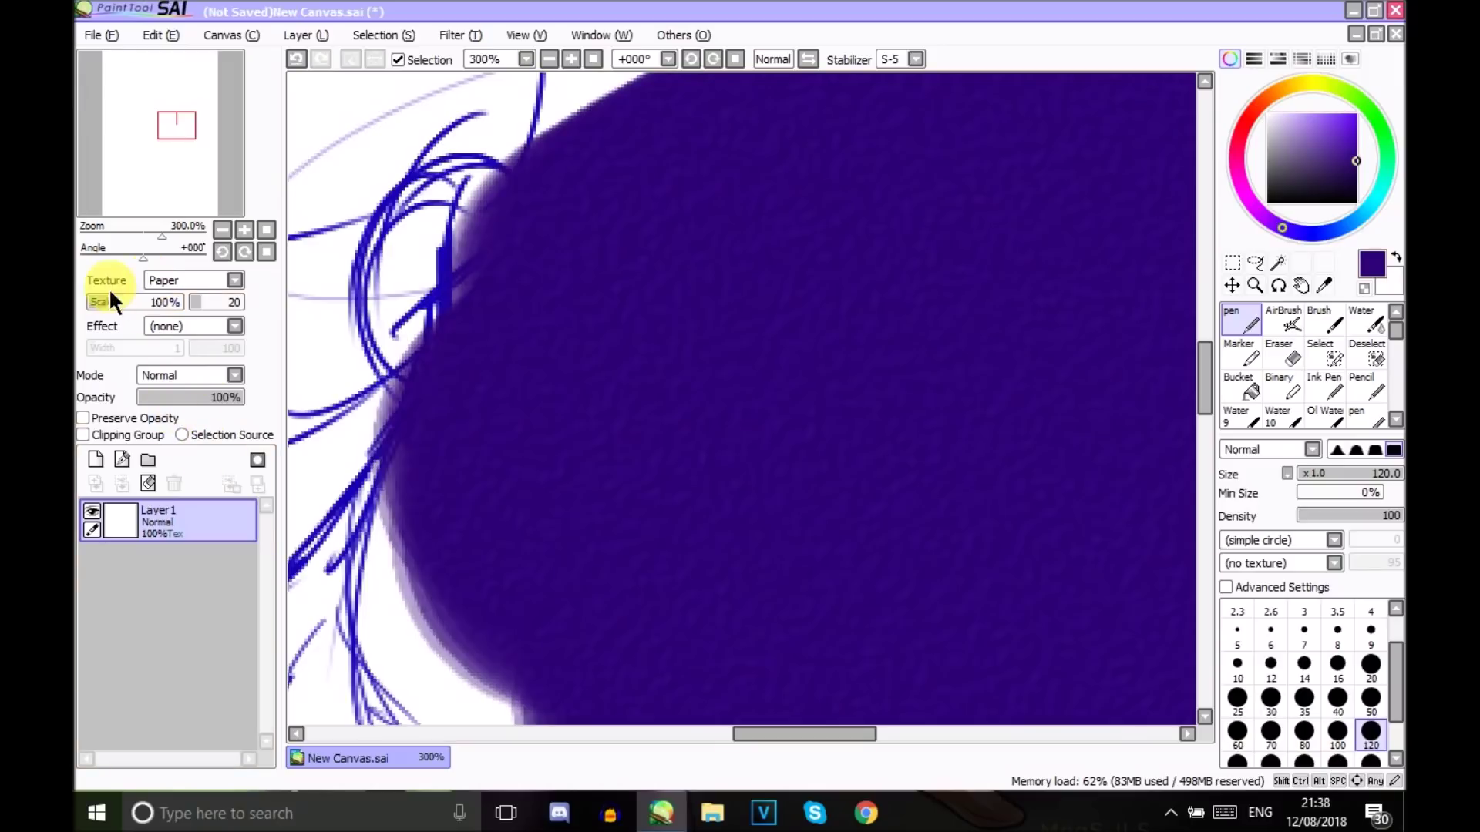
# Set Layer1's texture back to none and undo the purple blob beside the head
pyautogui.click(224, 280)
pyautogui.click(205, 299)
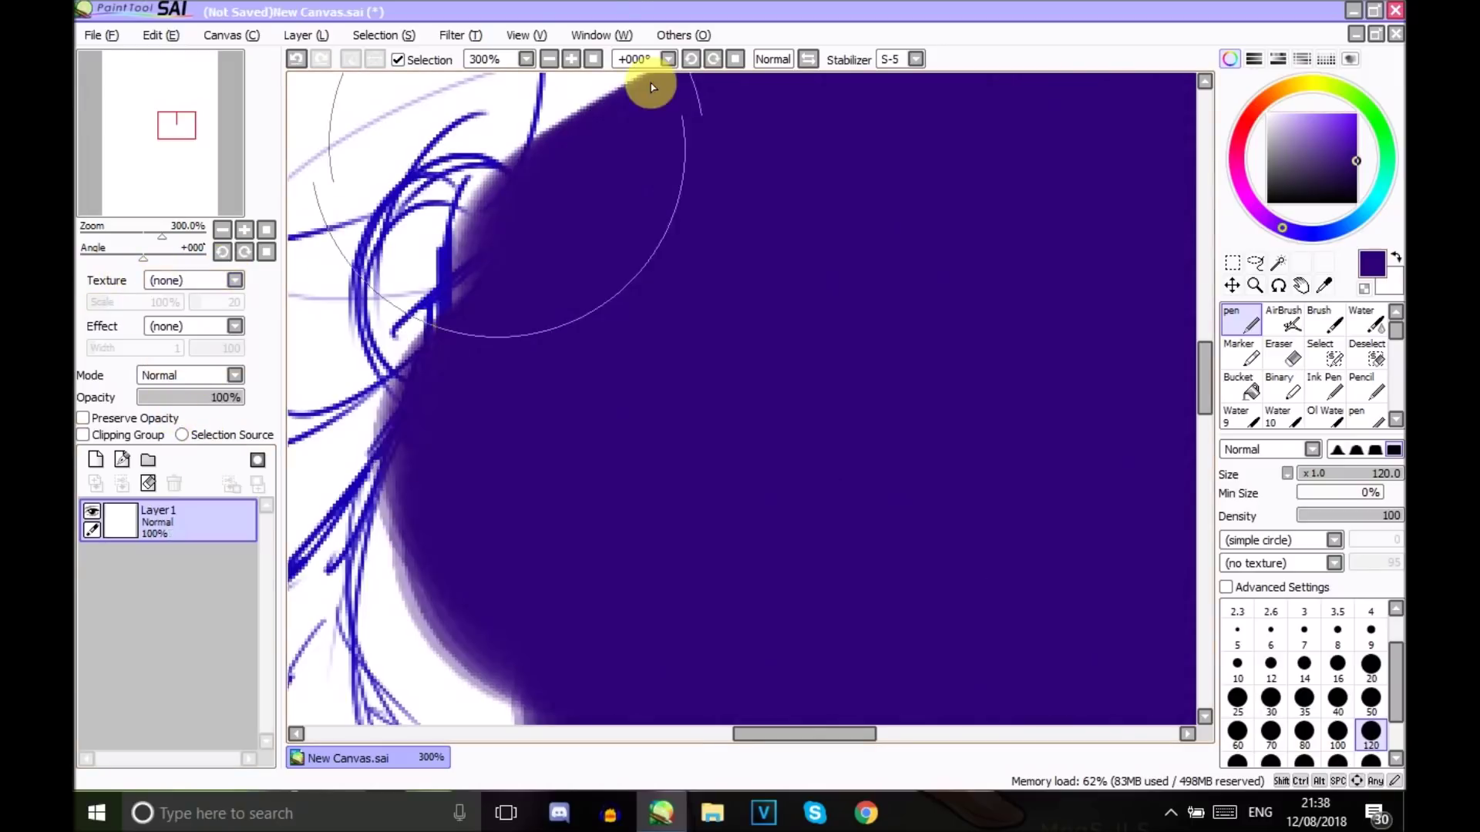
pyautogui.click(548, 58)
pyautogui.click(548, 58)
pyautogui.click(548, 59)
pyautogui.click(548, 58)
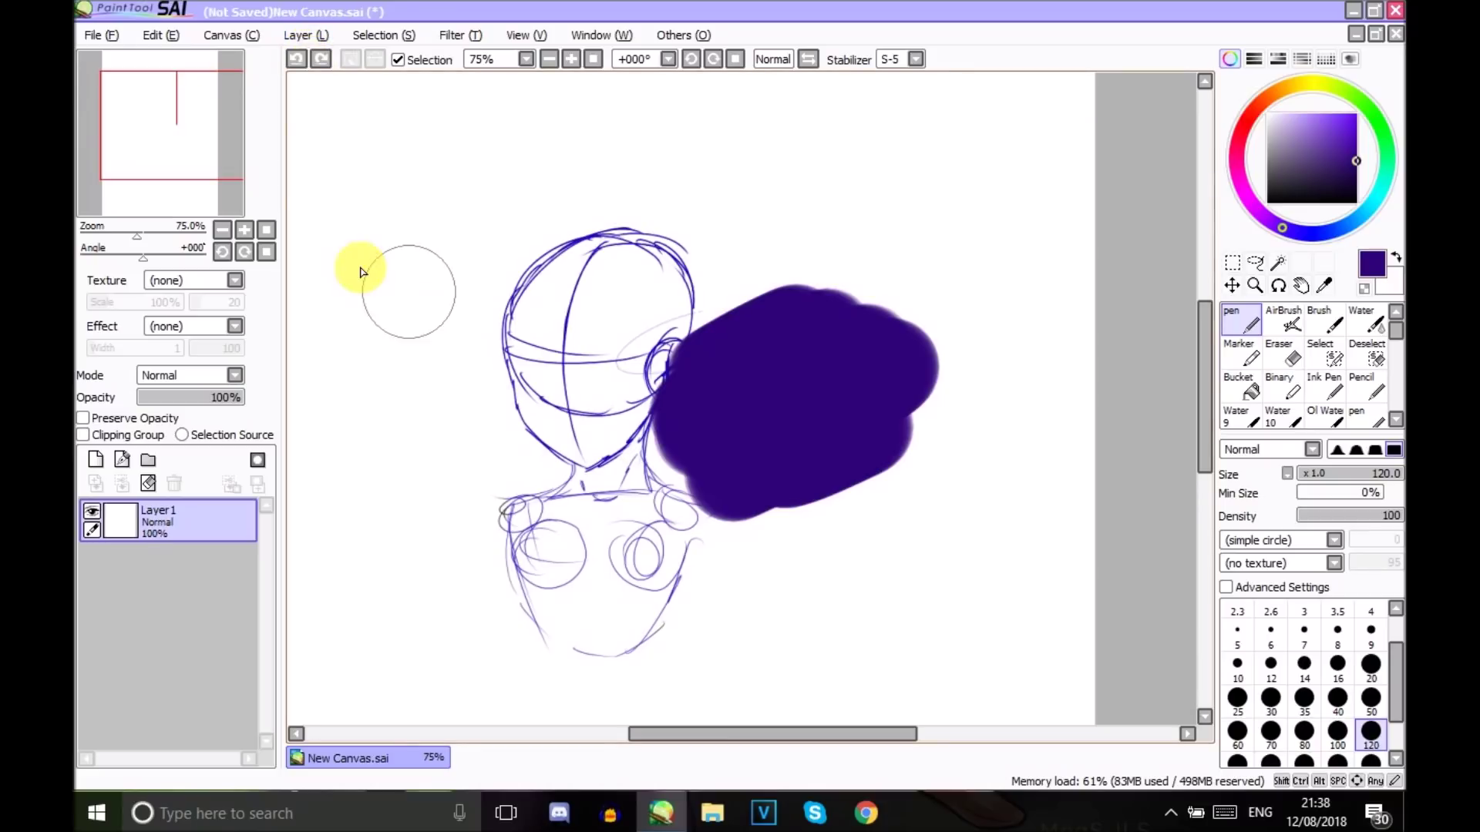
pyautogui.click(293, 63)
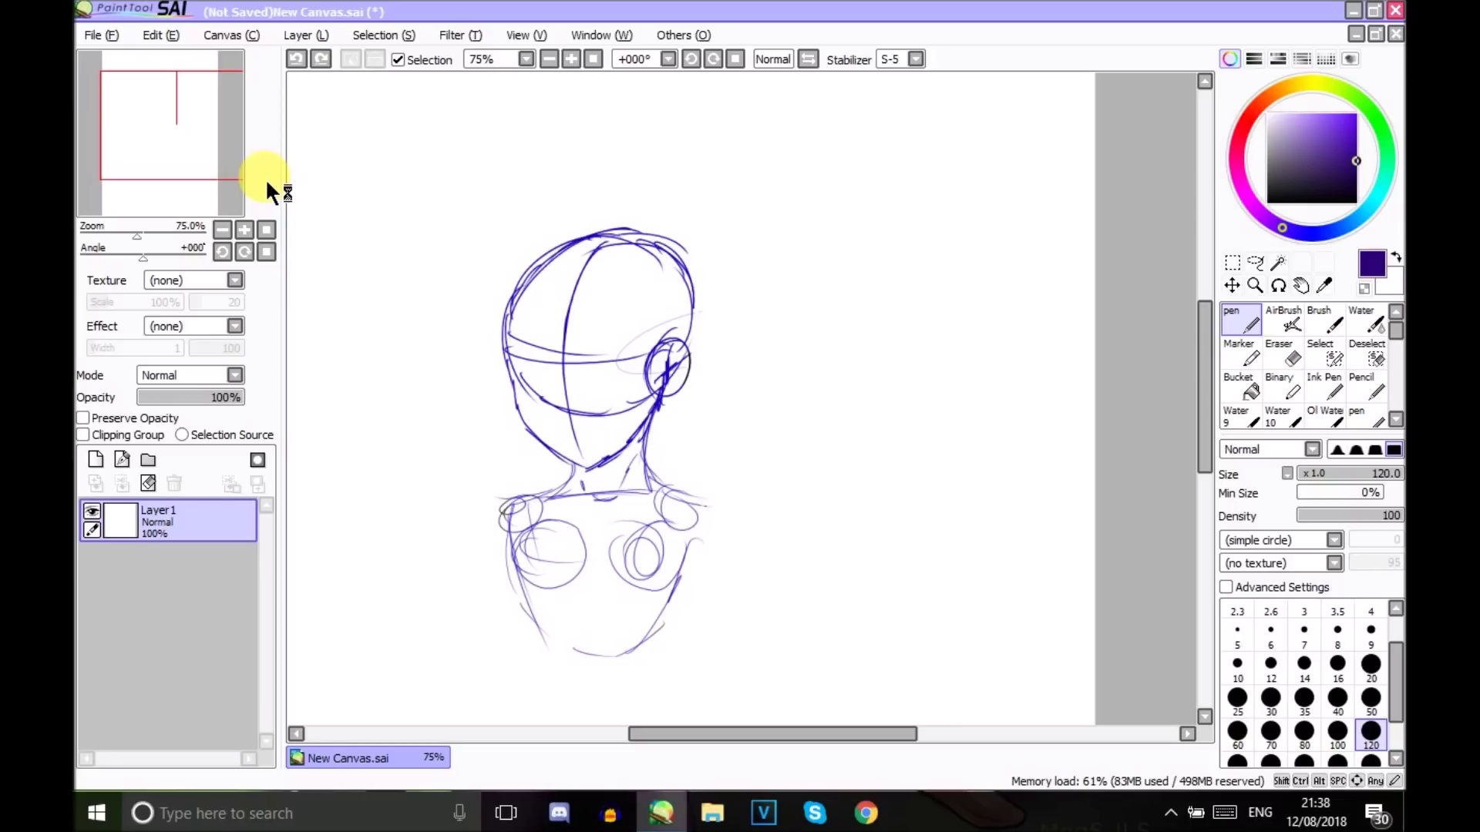
# Draw a short line beside the torso, and paint a large purple ball beside the head with the pen at size 300
pyautogui.moveTo(914, 593); pyautogui.dragTo(963, 585)
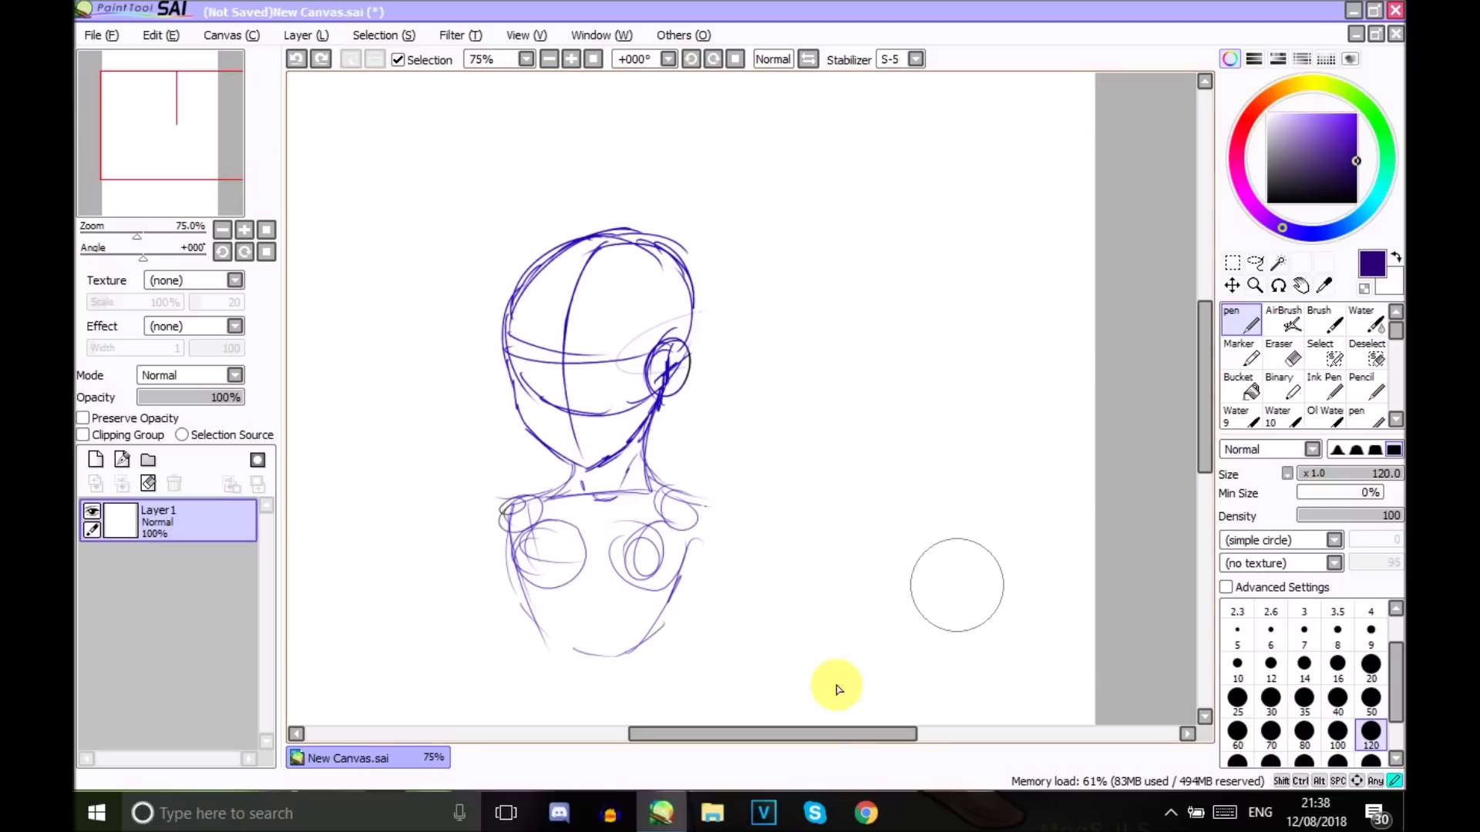
pyautogui.moveTo(861, 734); pyautogui.dragTo(832, 734)
pyautogui.click(1380, 669)
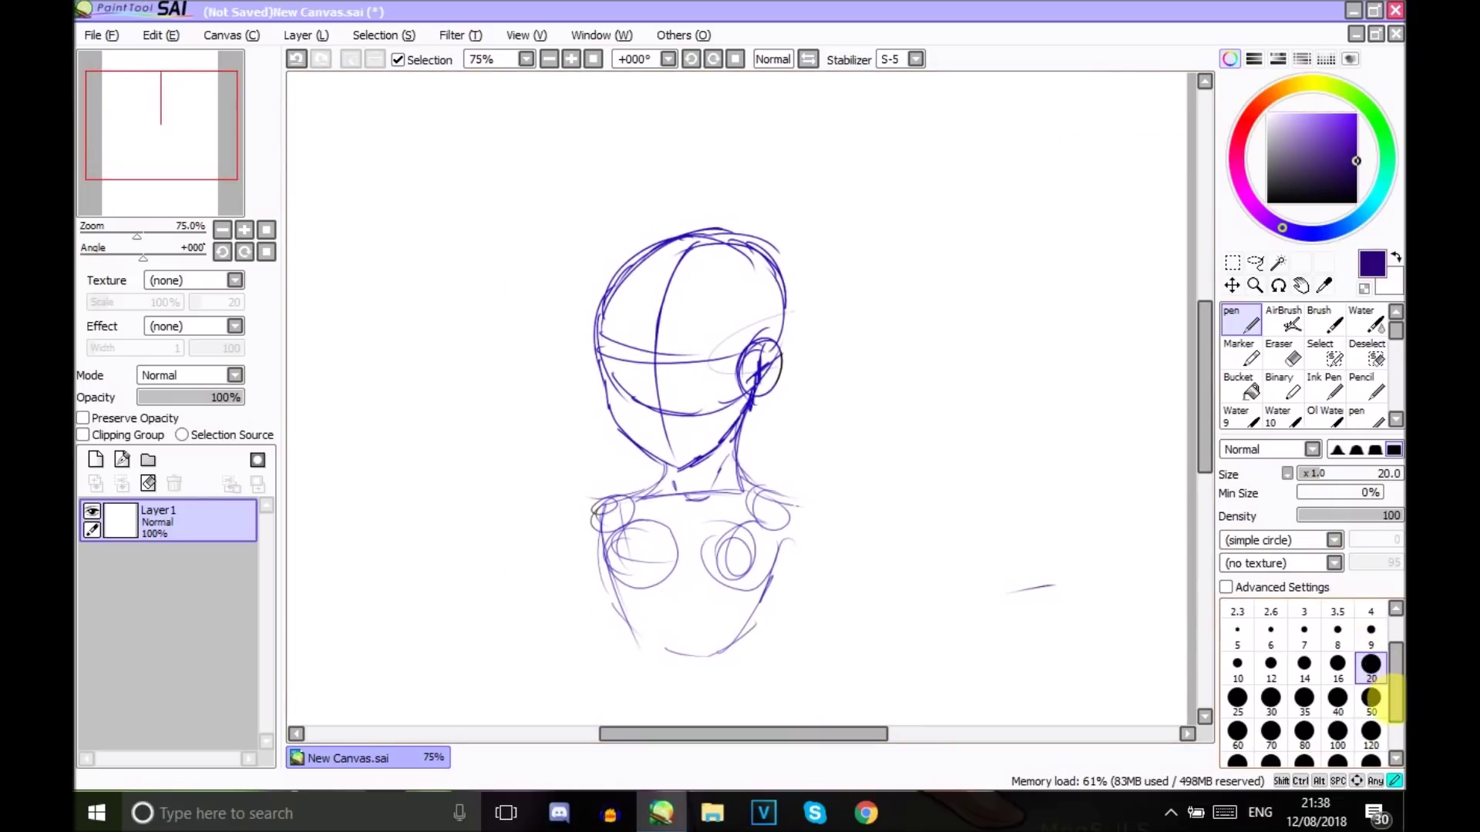
pyautogui.scroll(-2, 1384, 678)
pyautogui.click(1336, 717)
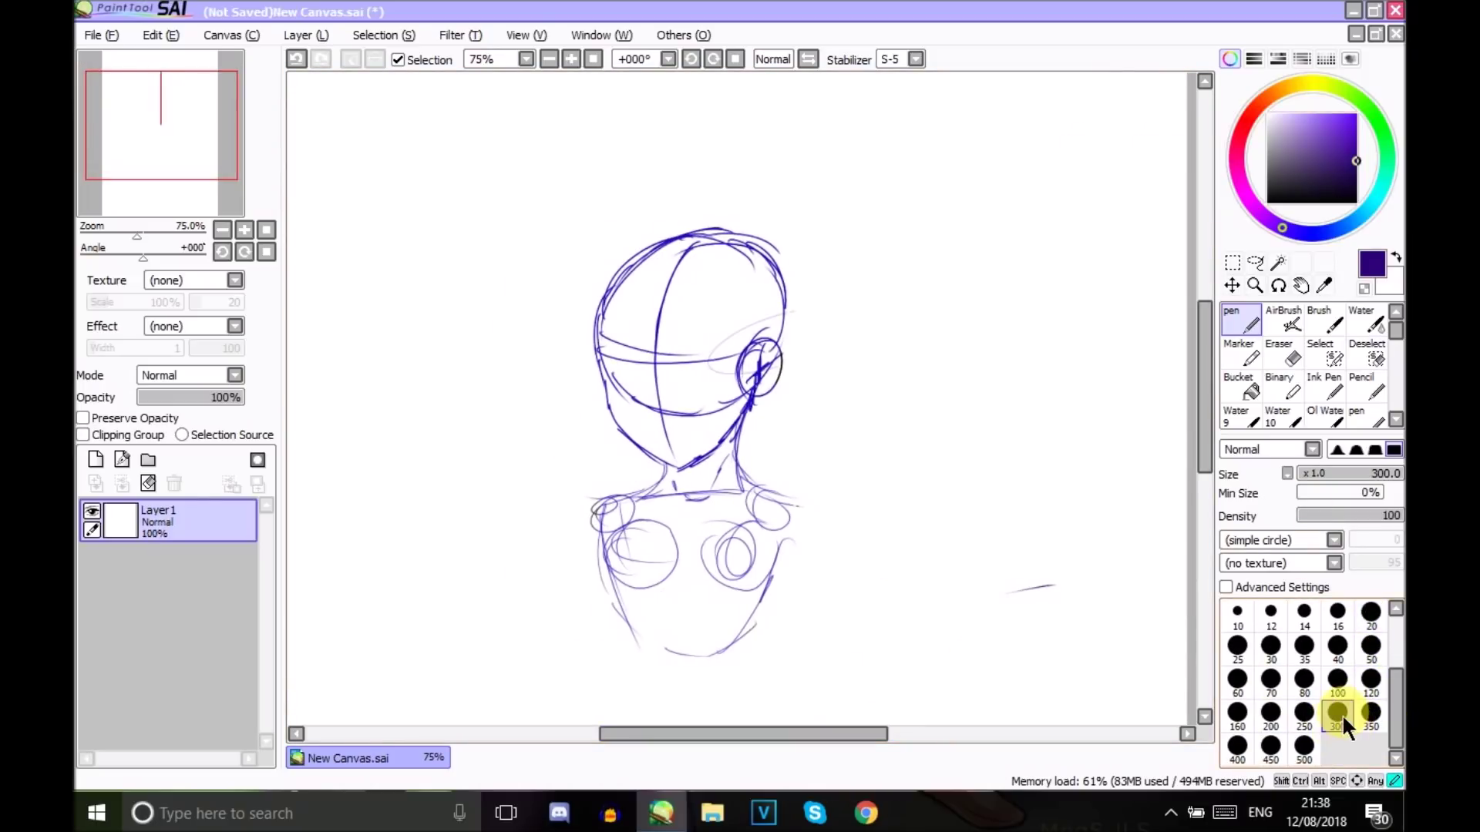
pyautogui.moveTo(997, 350); pyautogui.dragTo(1028, 345)
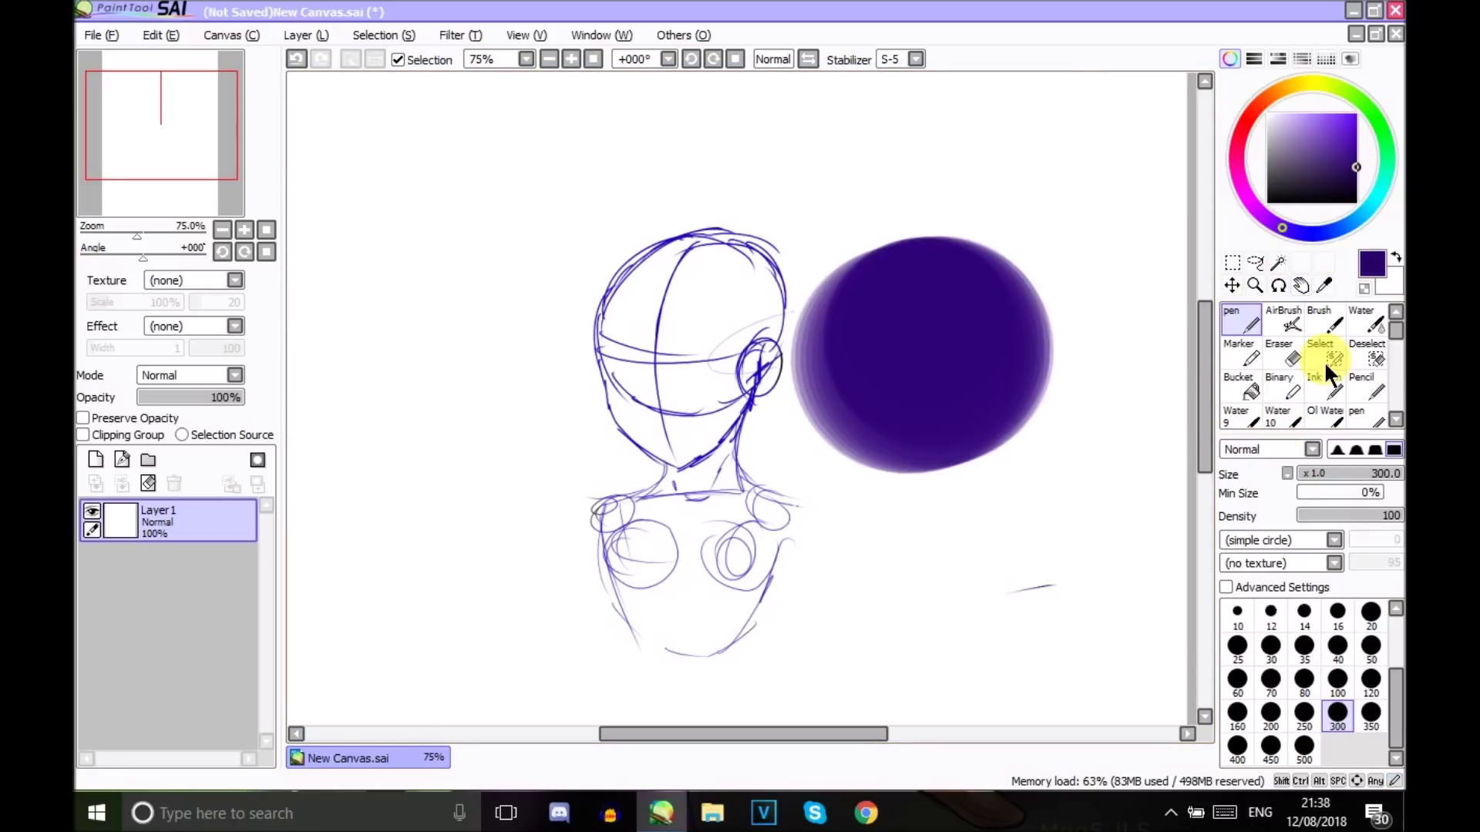
# Add two pointed ear shapes on top of the purple ball and a long loop at its lower side with the pen at size 20
pyautogui.click(1371, 613)
pyautogui.moveTo(894, 245)
pyautogui.mouseDown()
pyautogui.moveTo(769, 232)
pyautogui.moveTo(871, 279)
pyautogui.mouseUp()
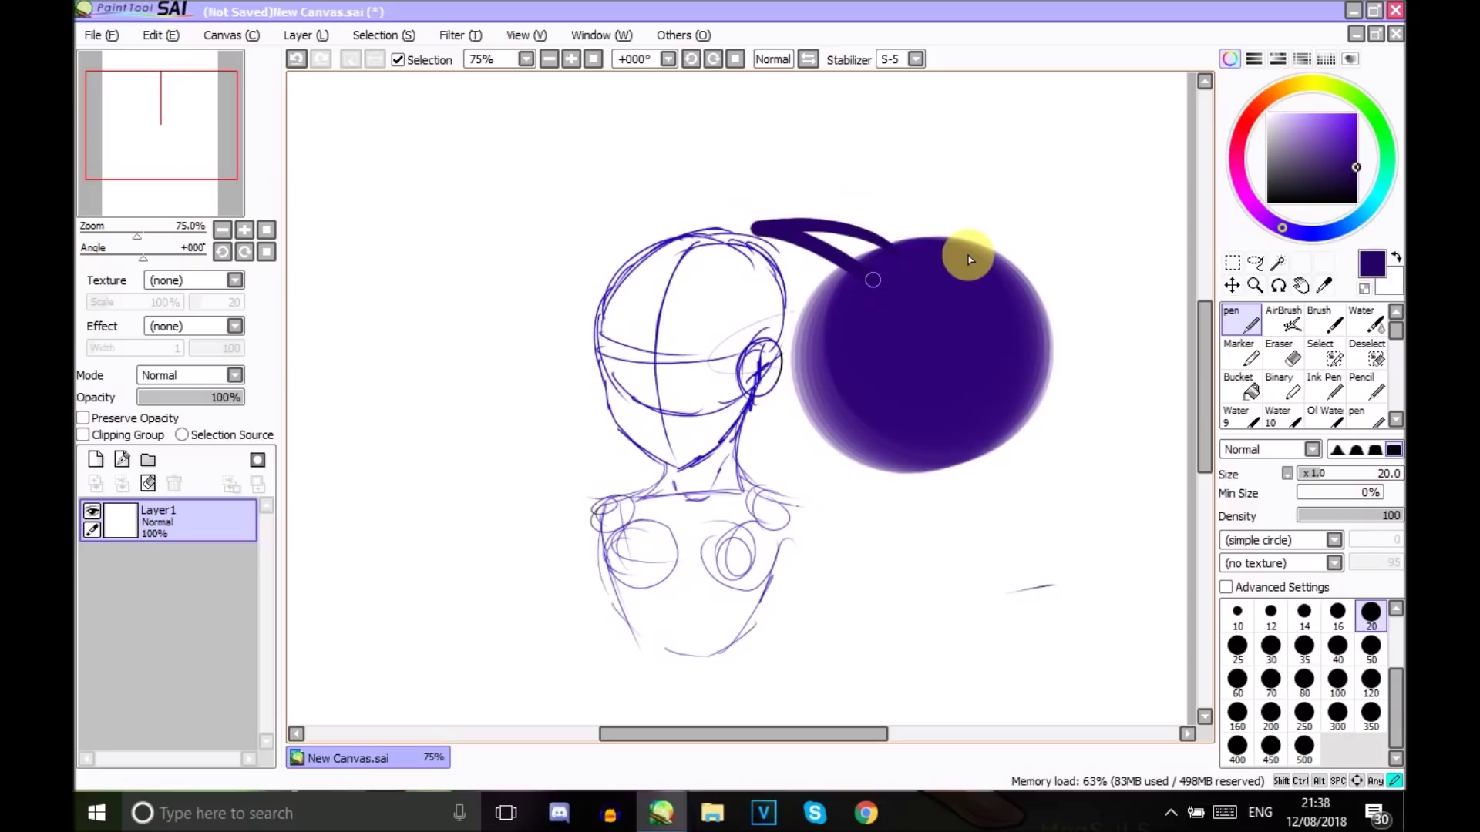
pyautogui.moveTo(1048, 215); pyautogui.dragTo(955, 235)
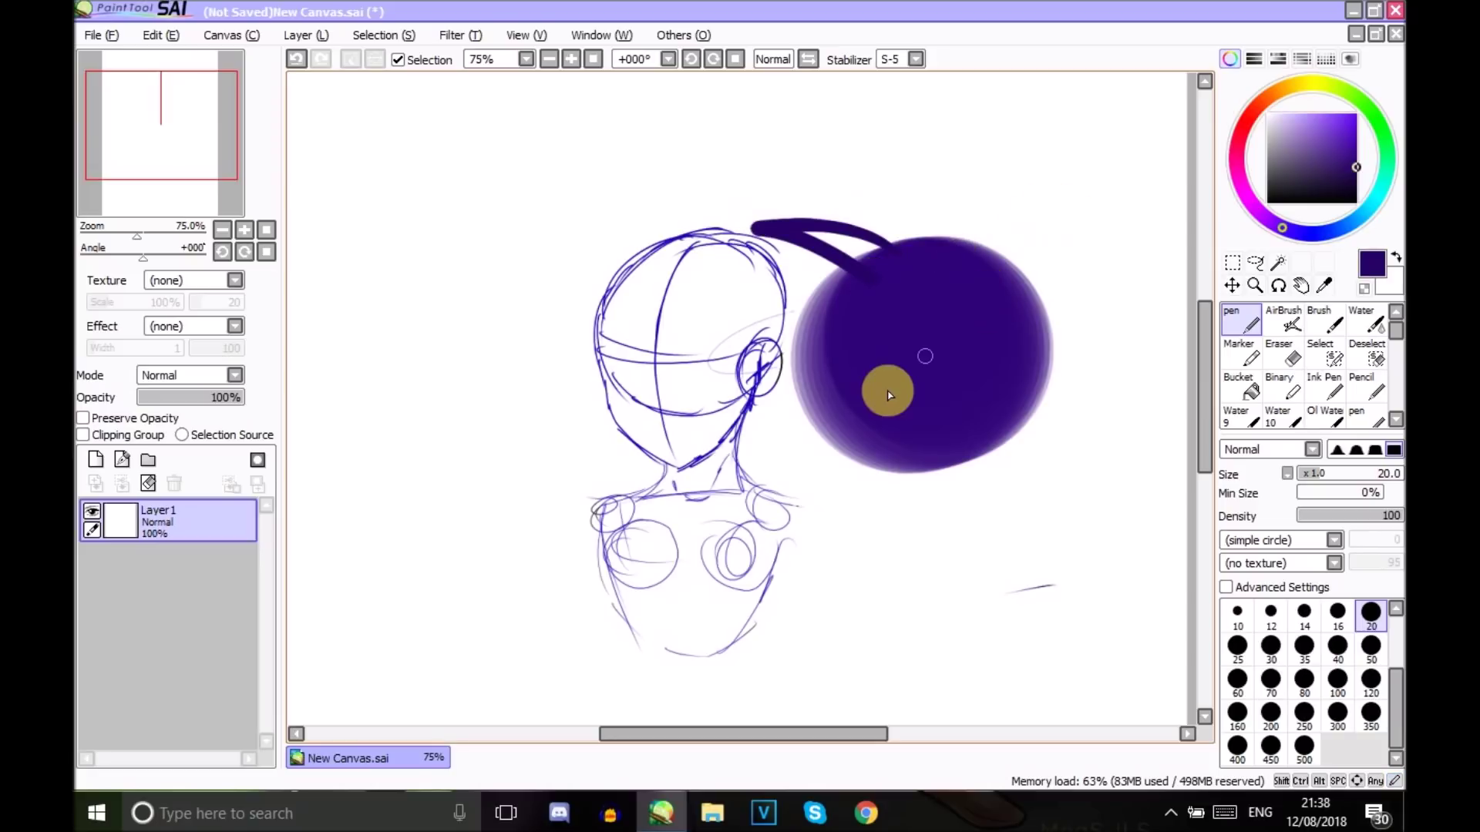
pyautogui.moveTo(892, 396); pyautogui.dragTo(981, 485)
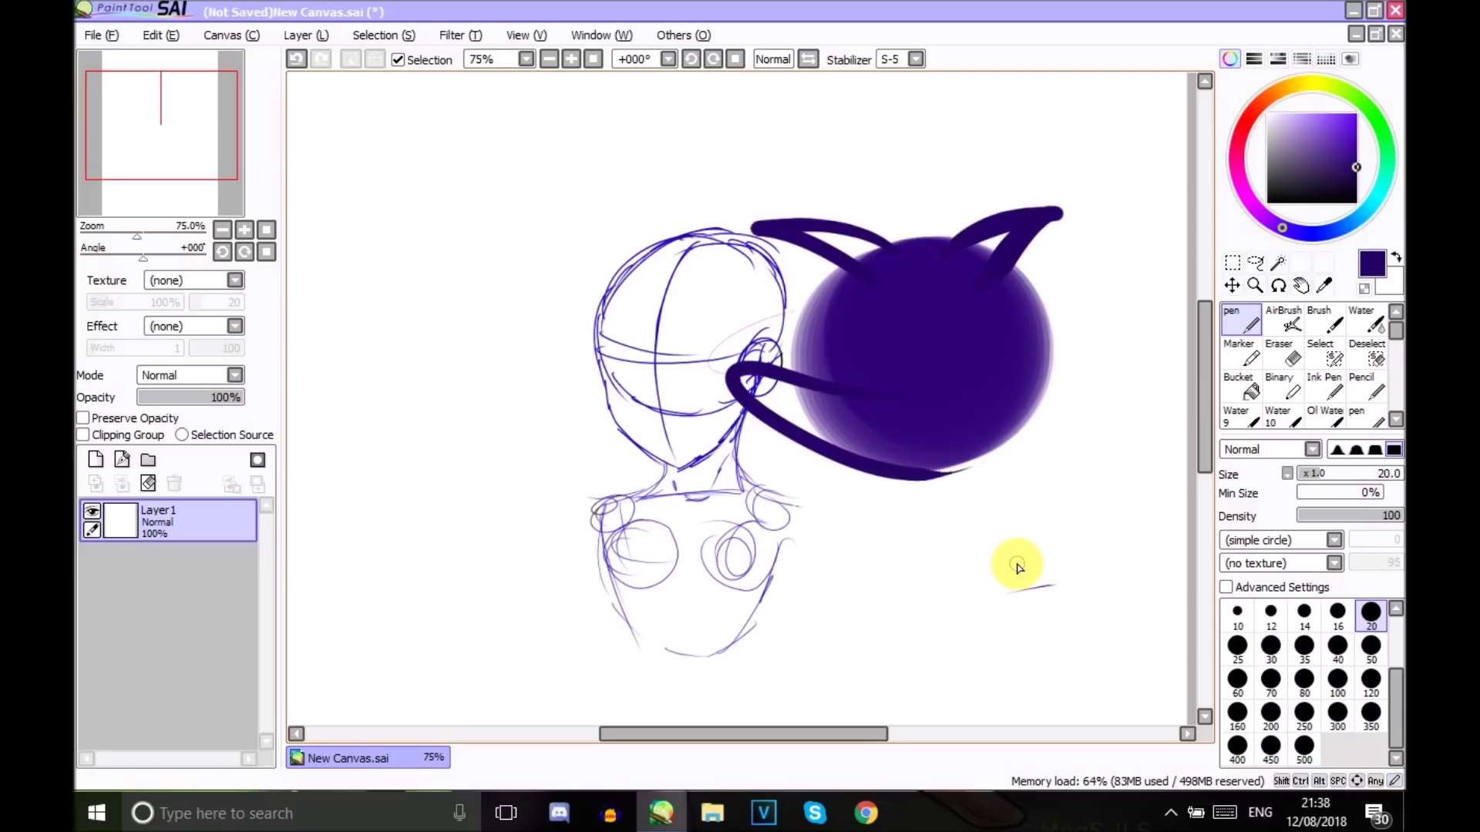
# Undo the loop and both ear shapes drawn on the purple ball
pyautogui.click(297, 60)
pyautogui.click(297, 59)
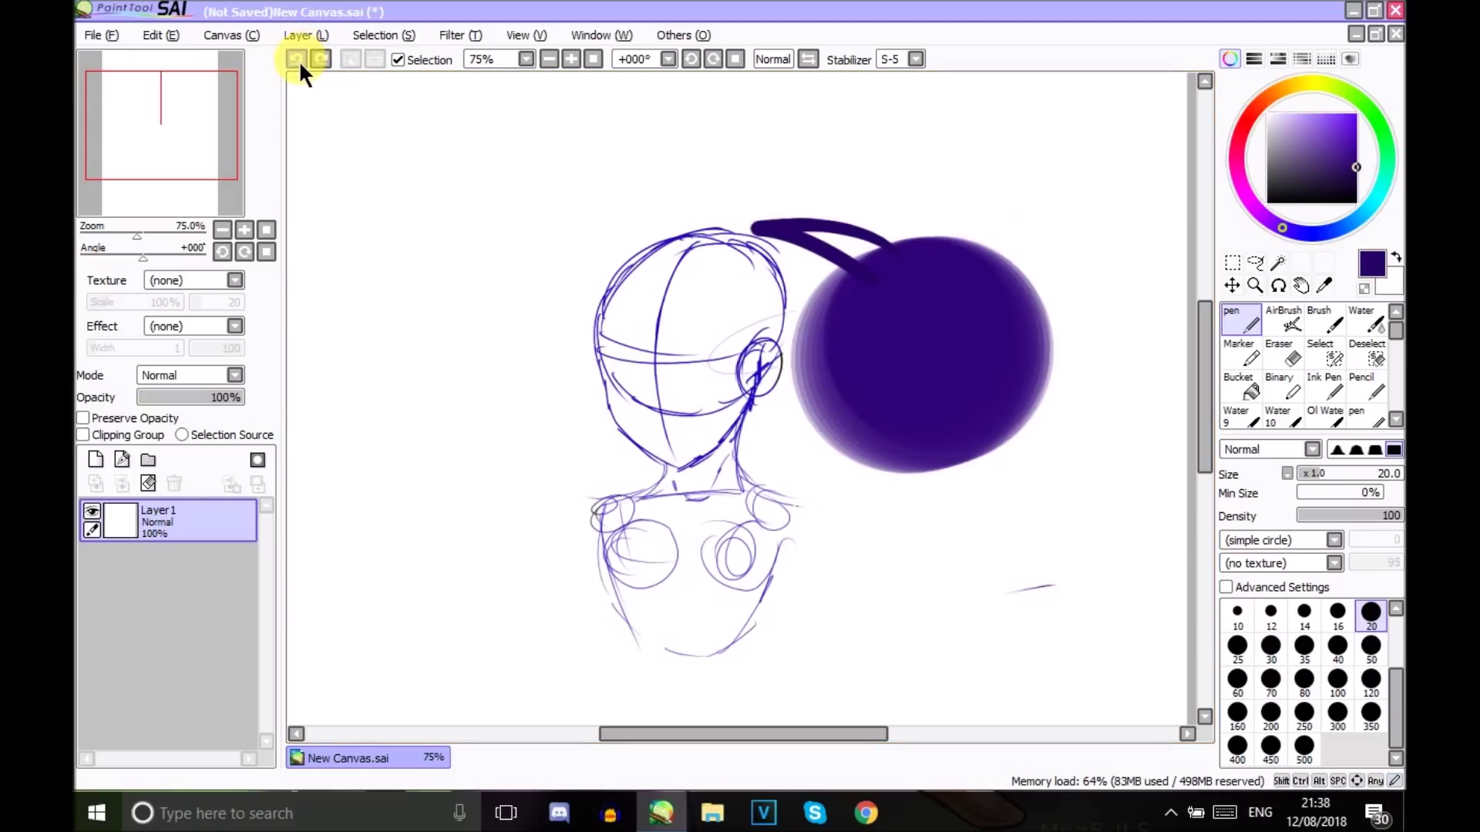
pyautogui.click(296, 60)
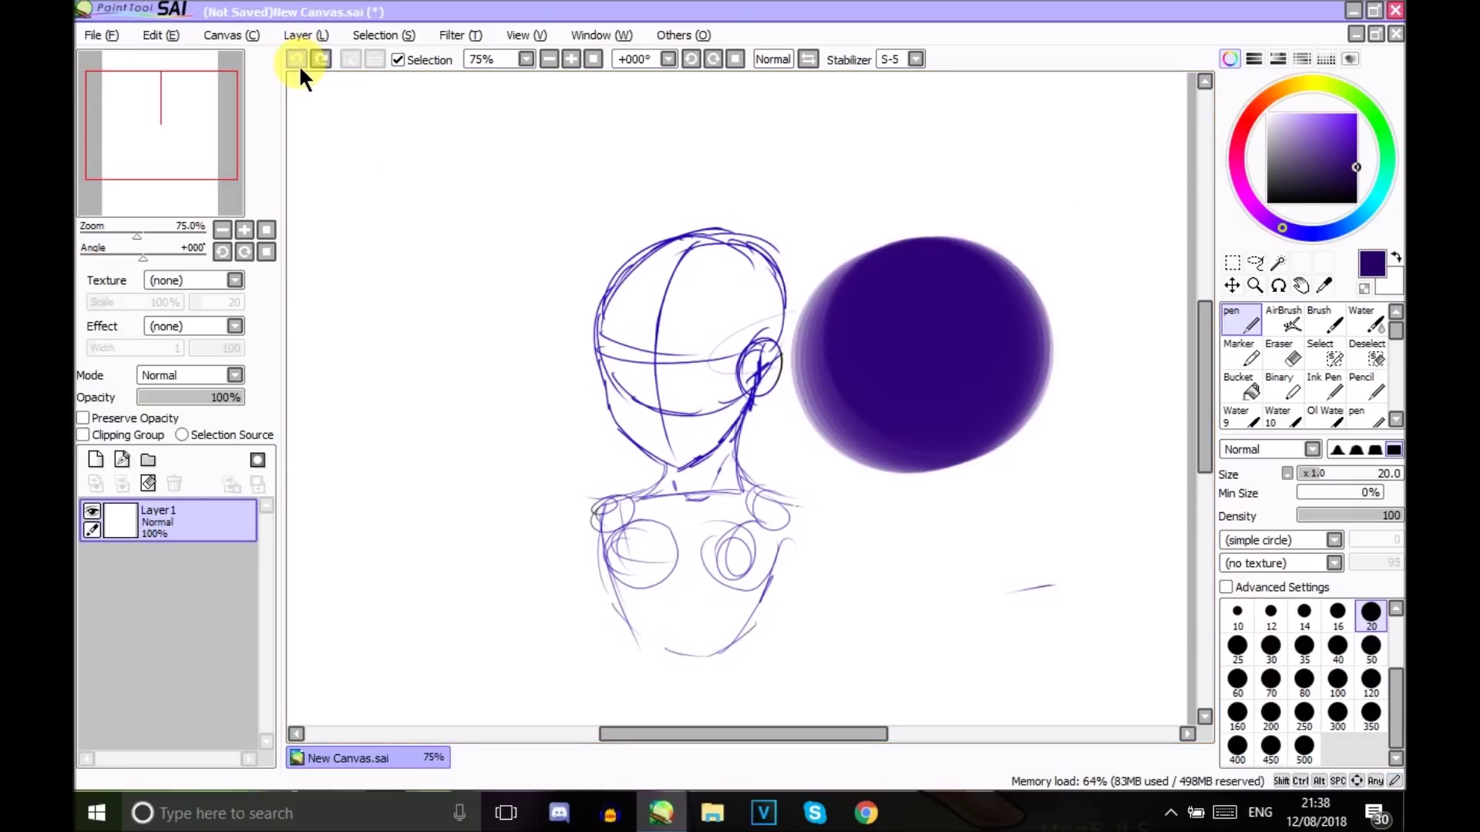
pyautogui.click(296, 60)
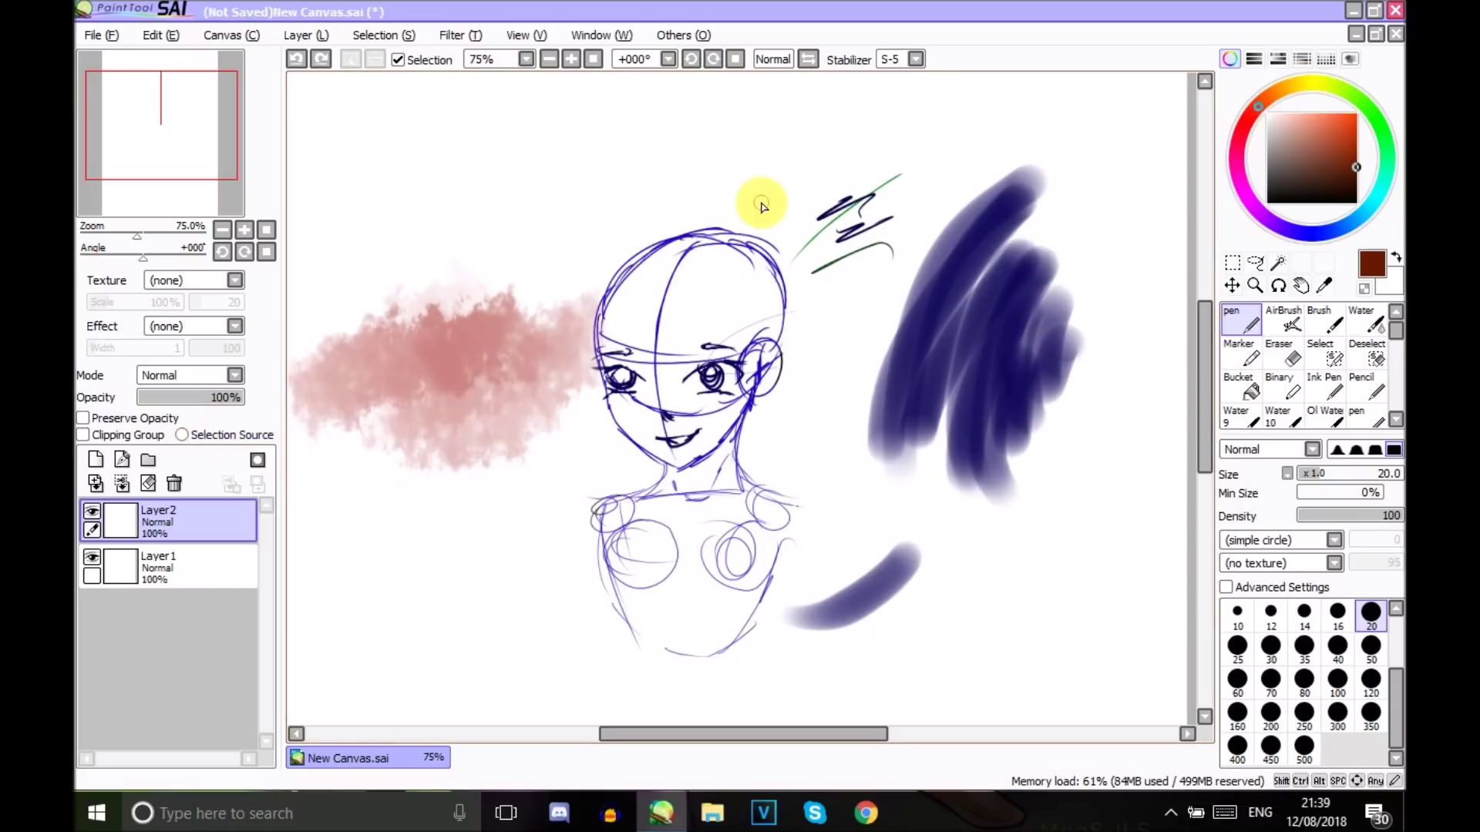
# View the available export file formats, and open the comic file Page 1.sai from the Pictures folder
pyautogui.click(122, 39)
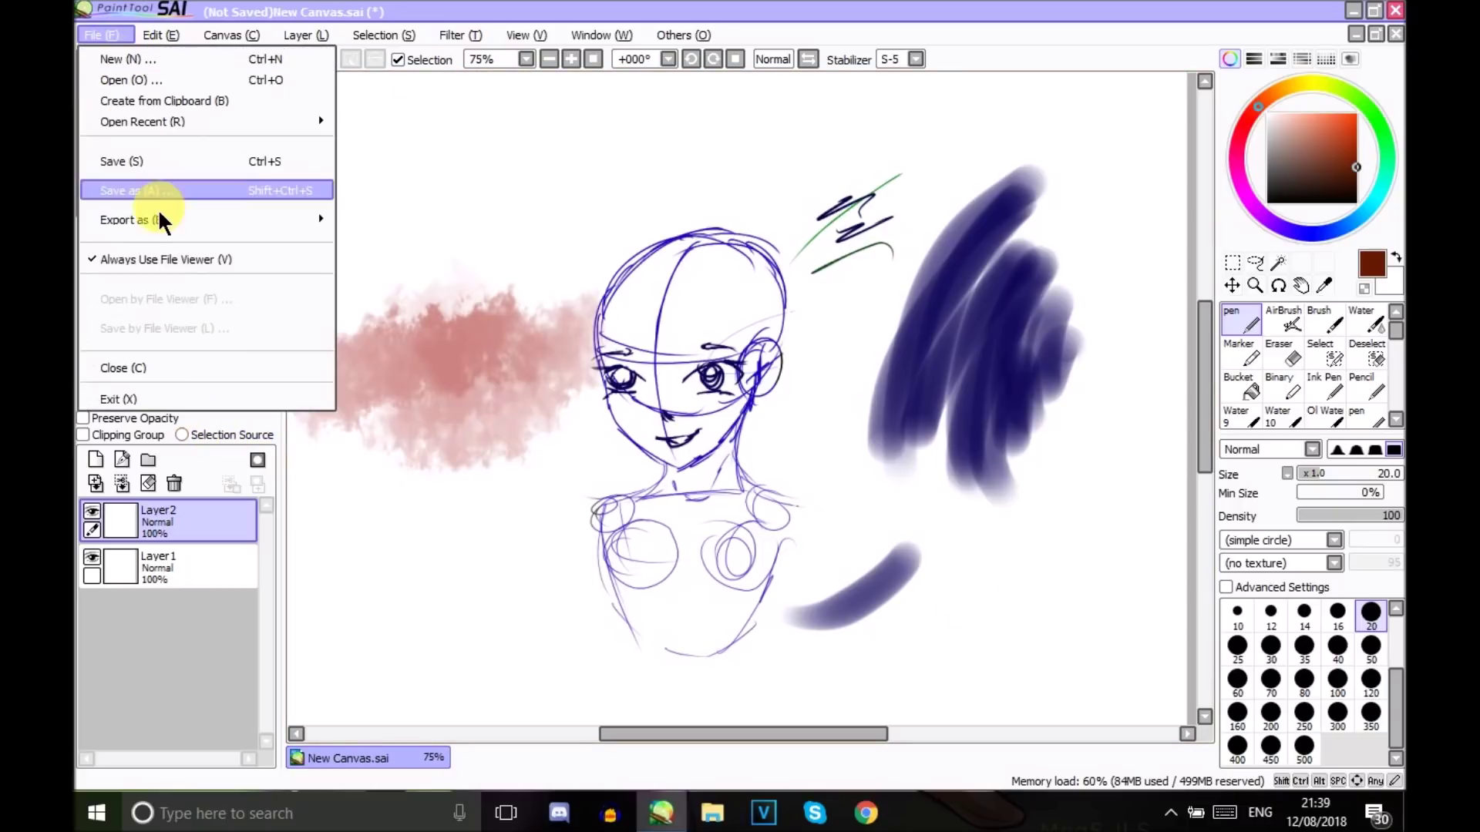
pyautogui.moveTo(169, 222)
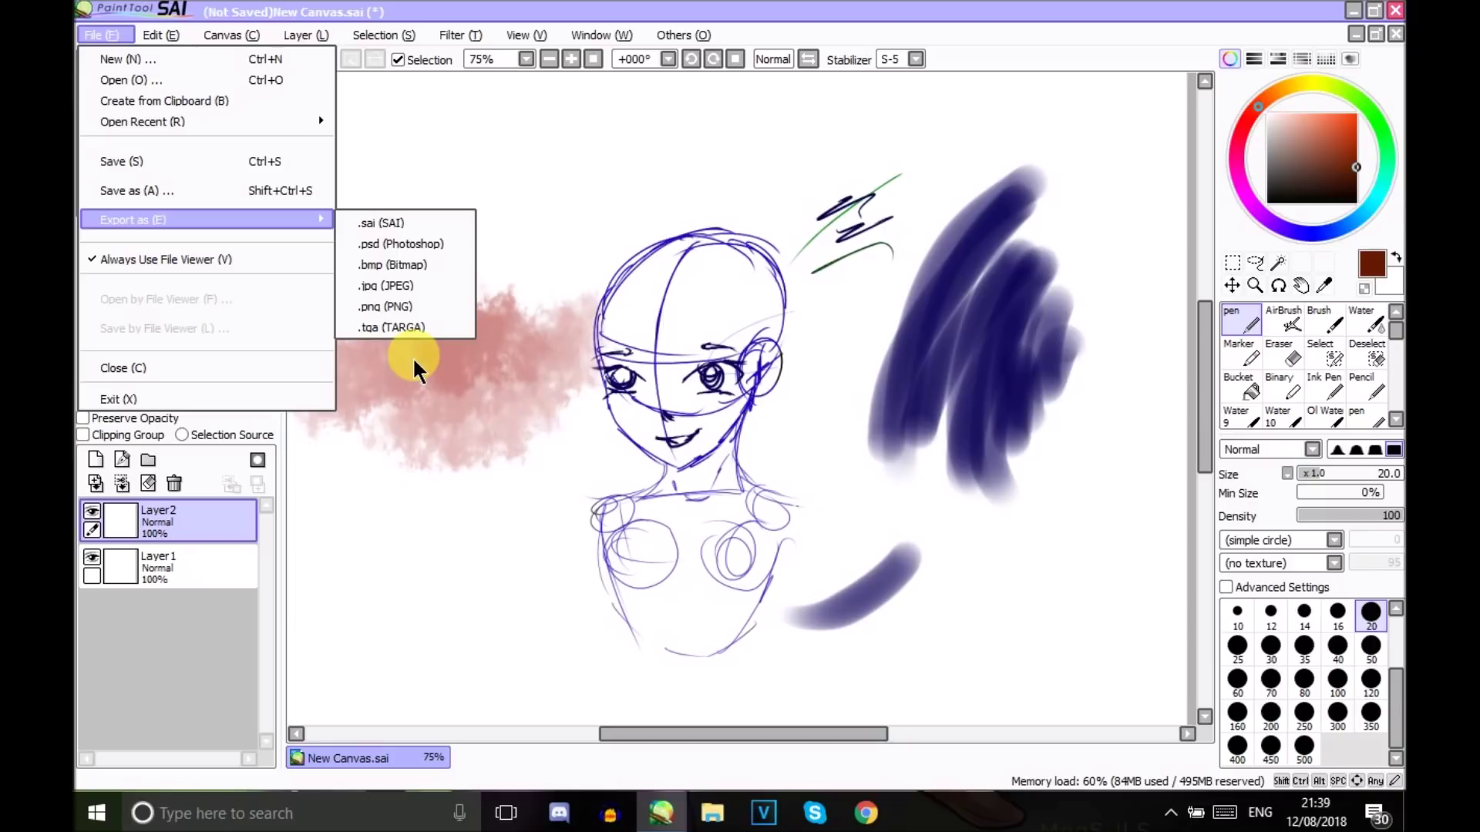
pyautogui.click(179, 80)
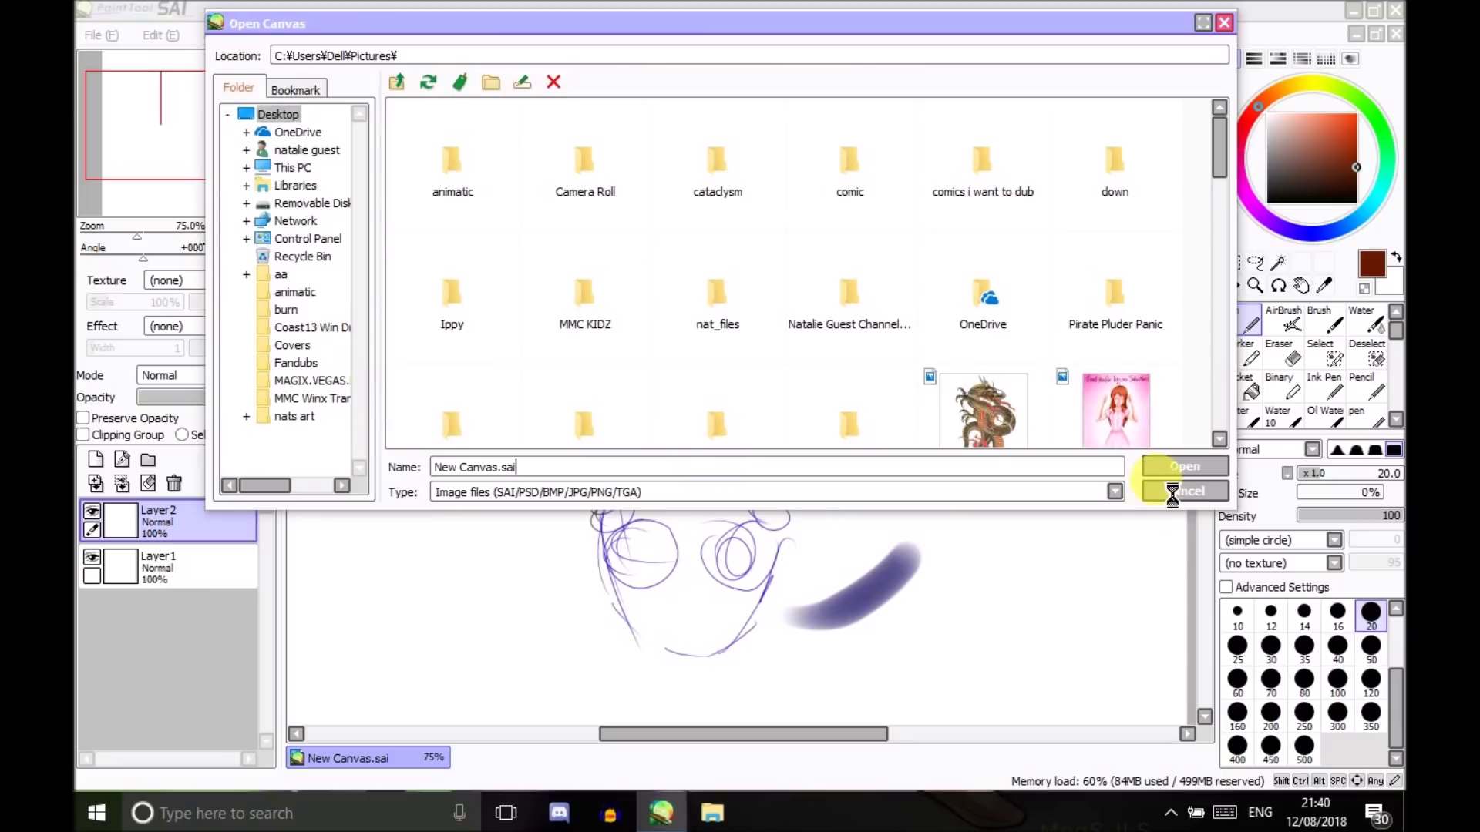
pyautogui.moveTo(1219, 164); pyautogui.dragTo(1198, 256)
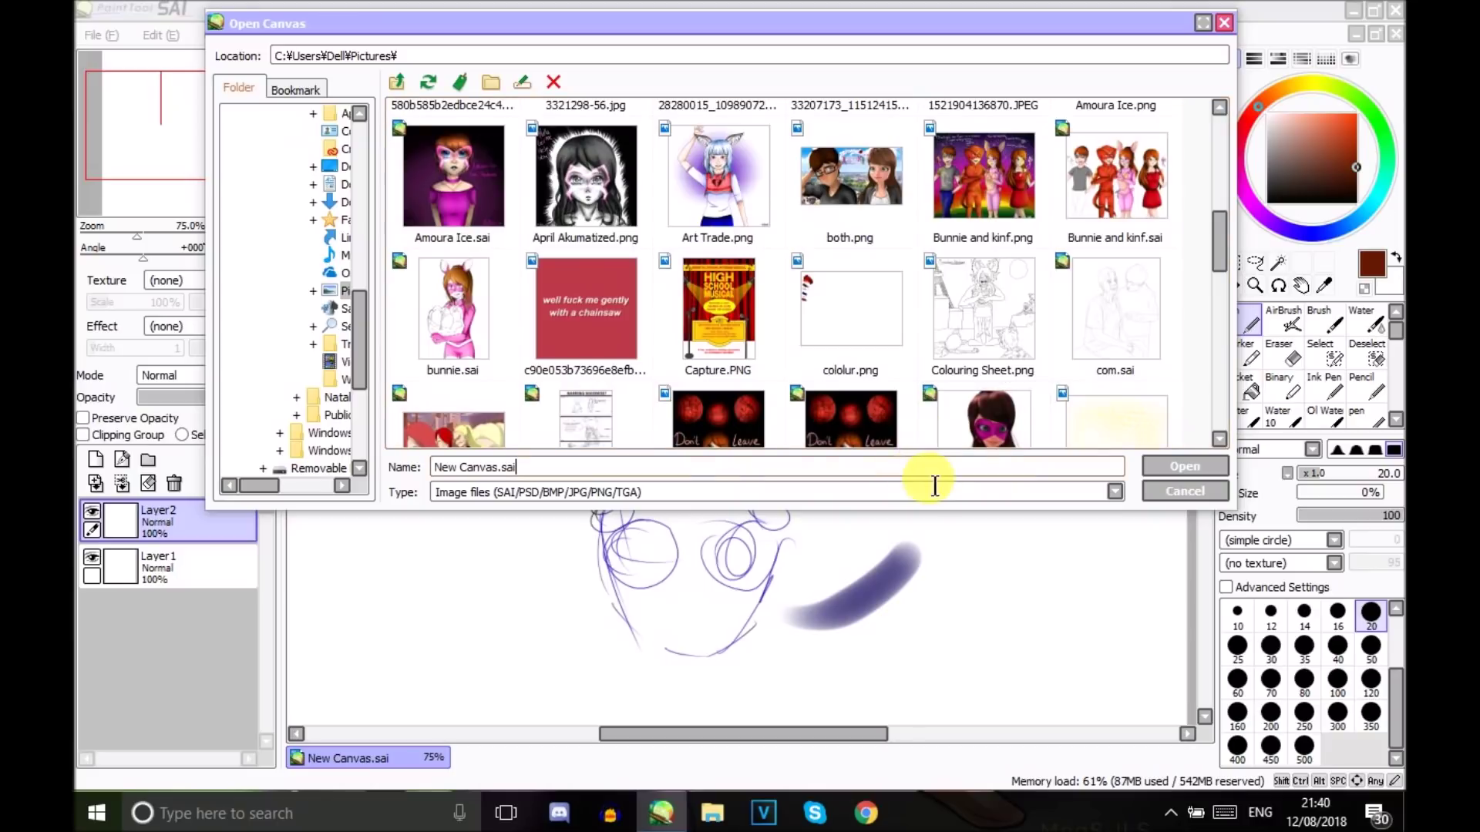
pyautogui.moveTo(1214, 255)
pyautogui.mouseDown()
pyautogui.moveTo(1220, 307)
pyautogui.moveTo(1223, 270)
pyautogui.mouseUp()
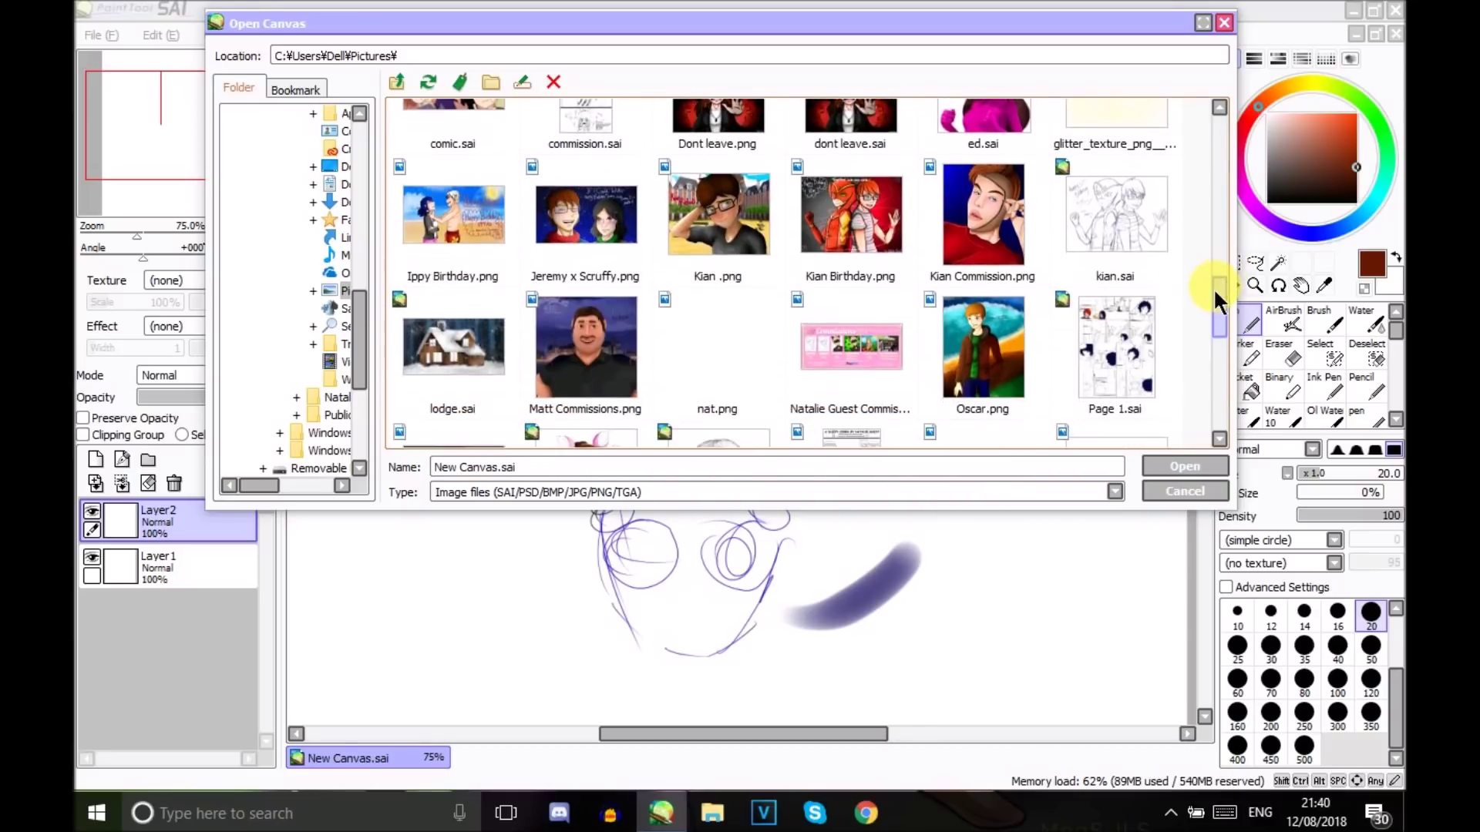
pyautogui.doubleClick(1112, 347)
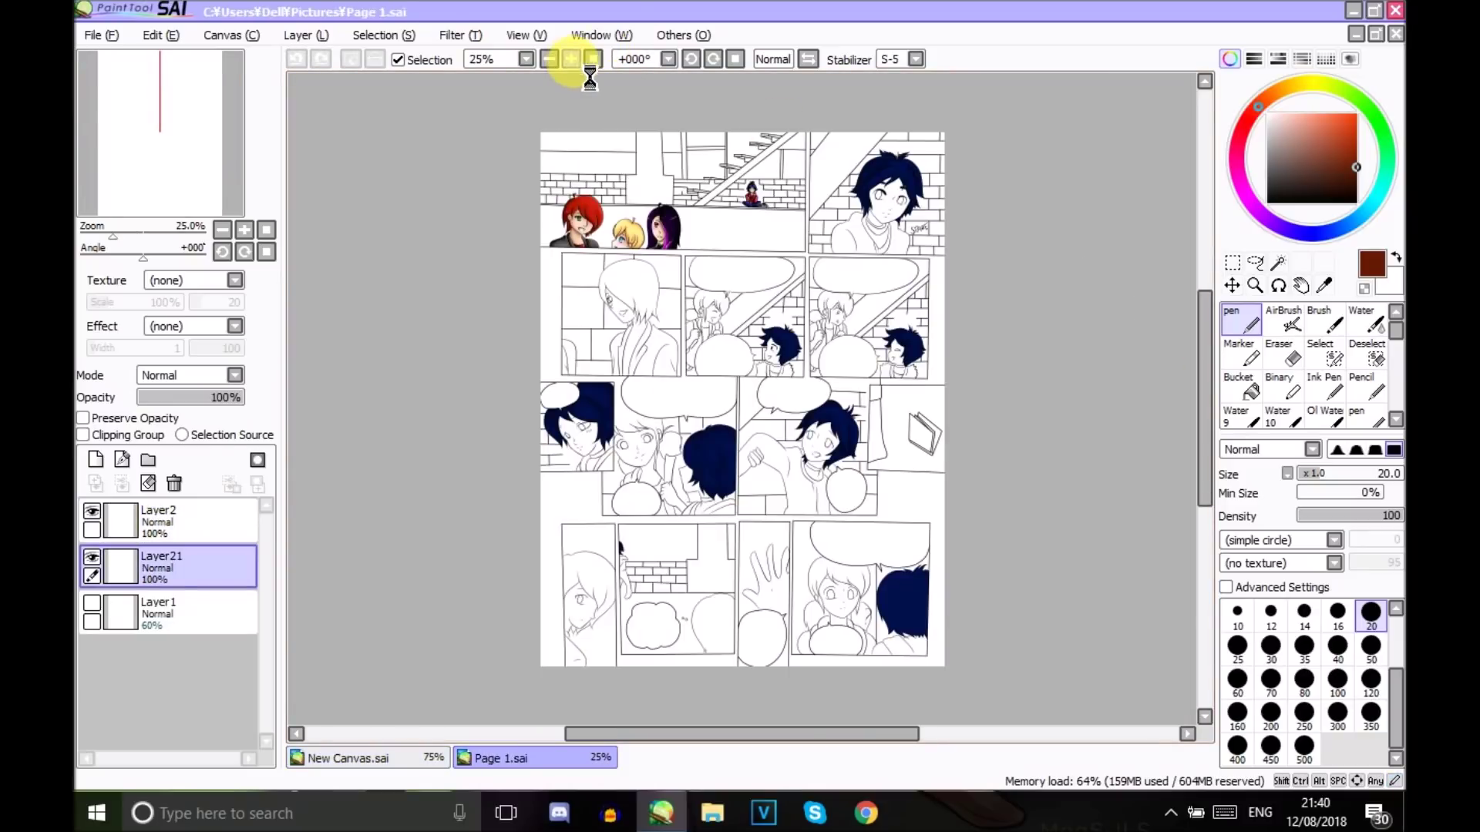
# Examine the coloured red-haired, blond and purple-haired characters in the comic page's upper panel at up to 200%, and return to 75%
pyautogui.click(571, 59)
pyautogui.scroll(2, 617, 224)
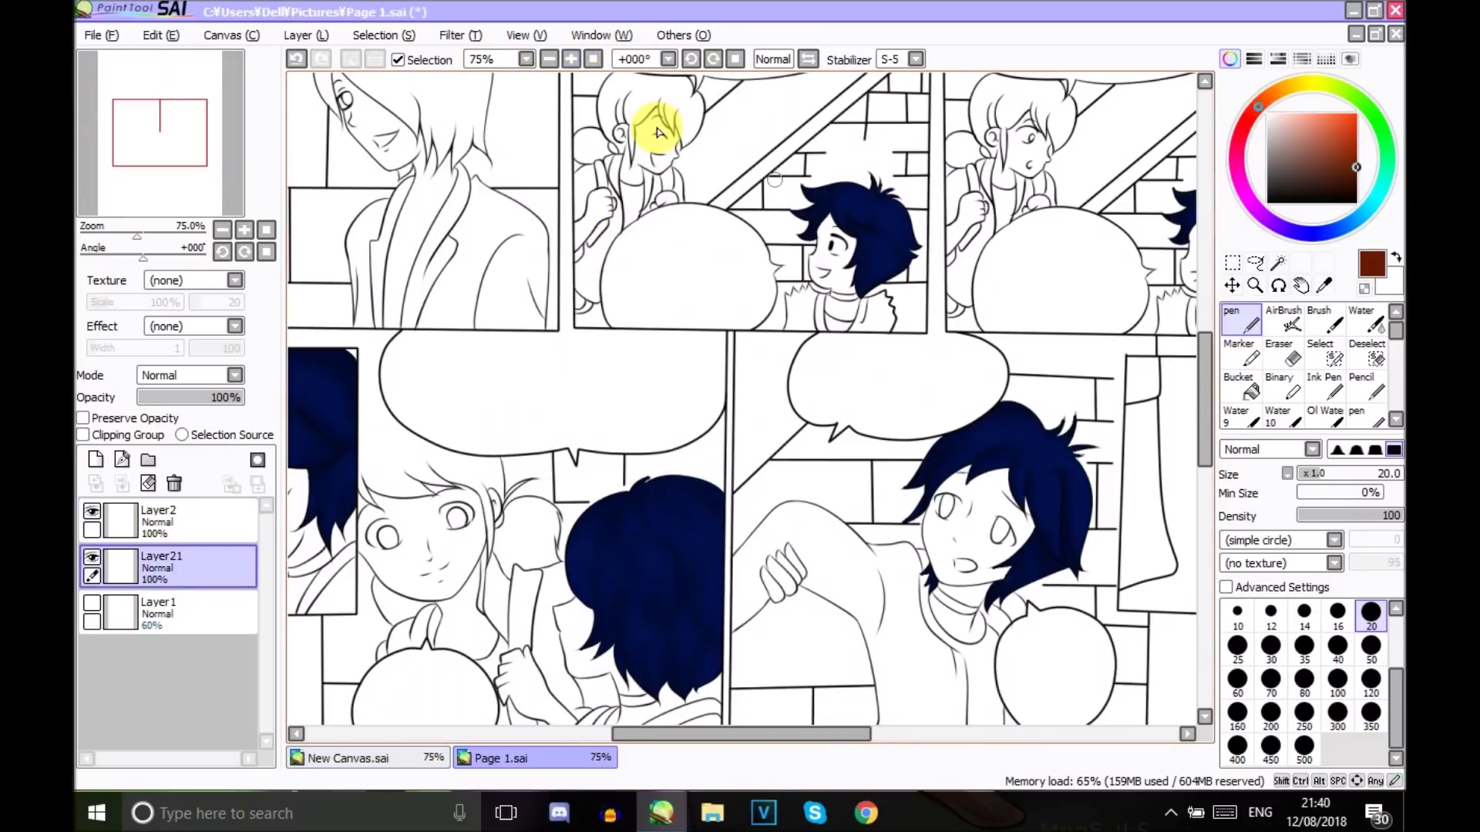
pyautogui.click(571, 59)
pyautogui.click(571, 60)
pyautogui.moveTo(1212, 397); pyautogui.dragTo(1204, 262)
pyautogui.moveTo(682, 746); pyautogui.dragTo(528, 736)
pyautogui.click(571, 60)
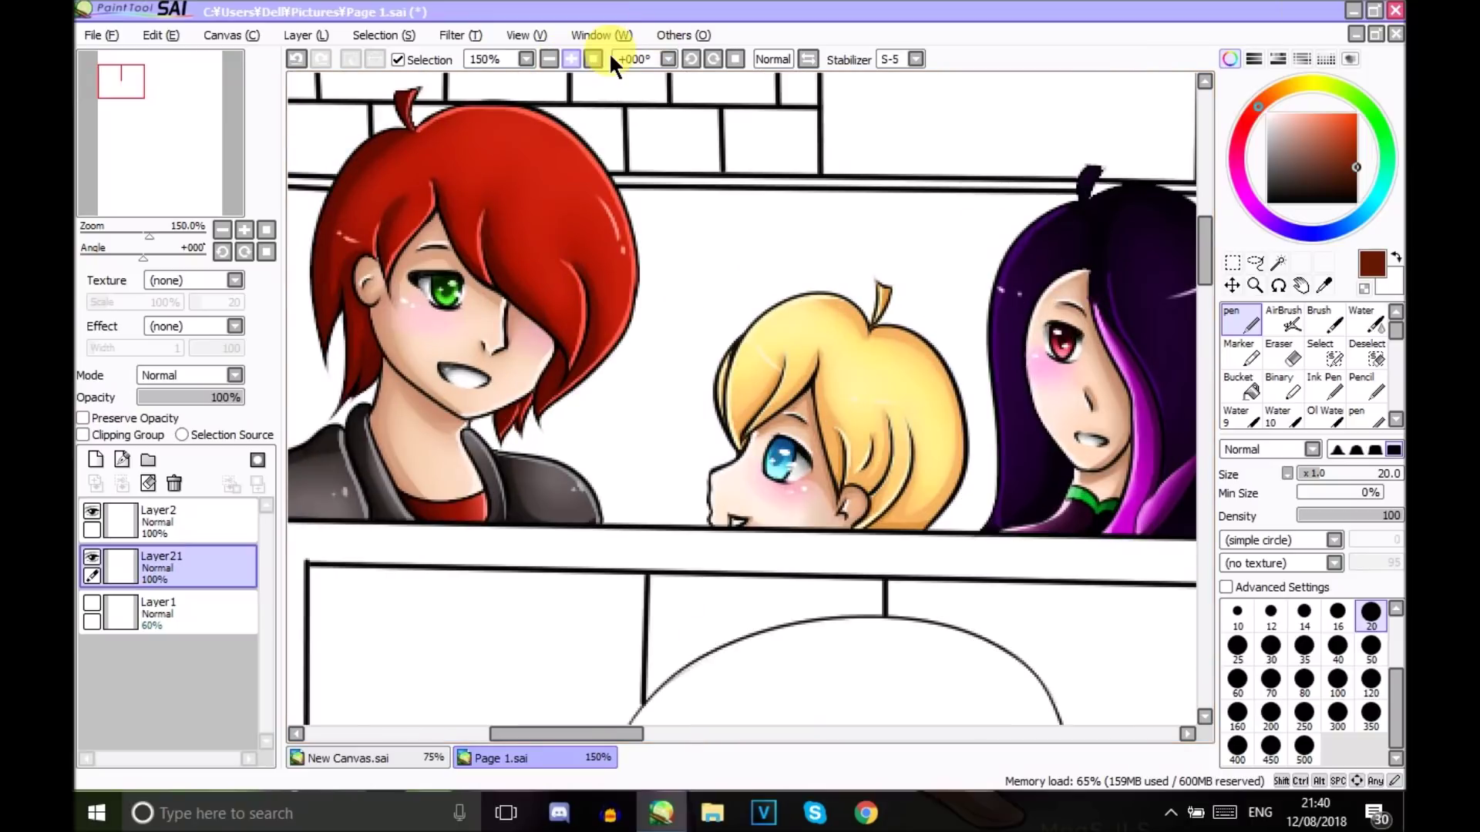
pyautogui.scroll(2, 1204, 261)
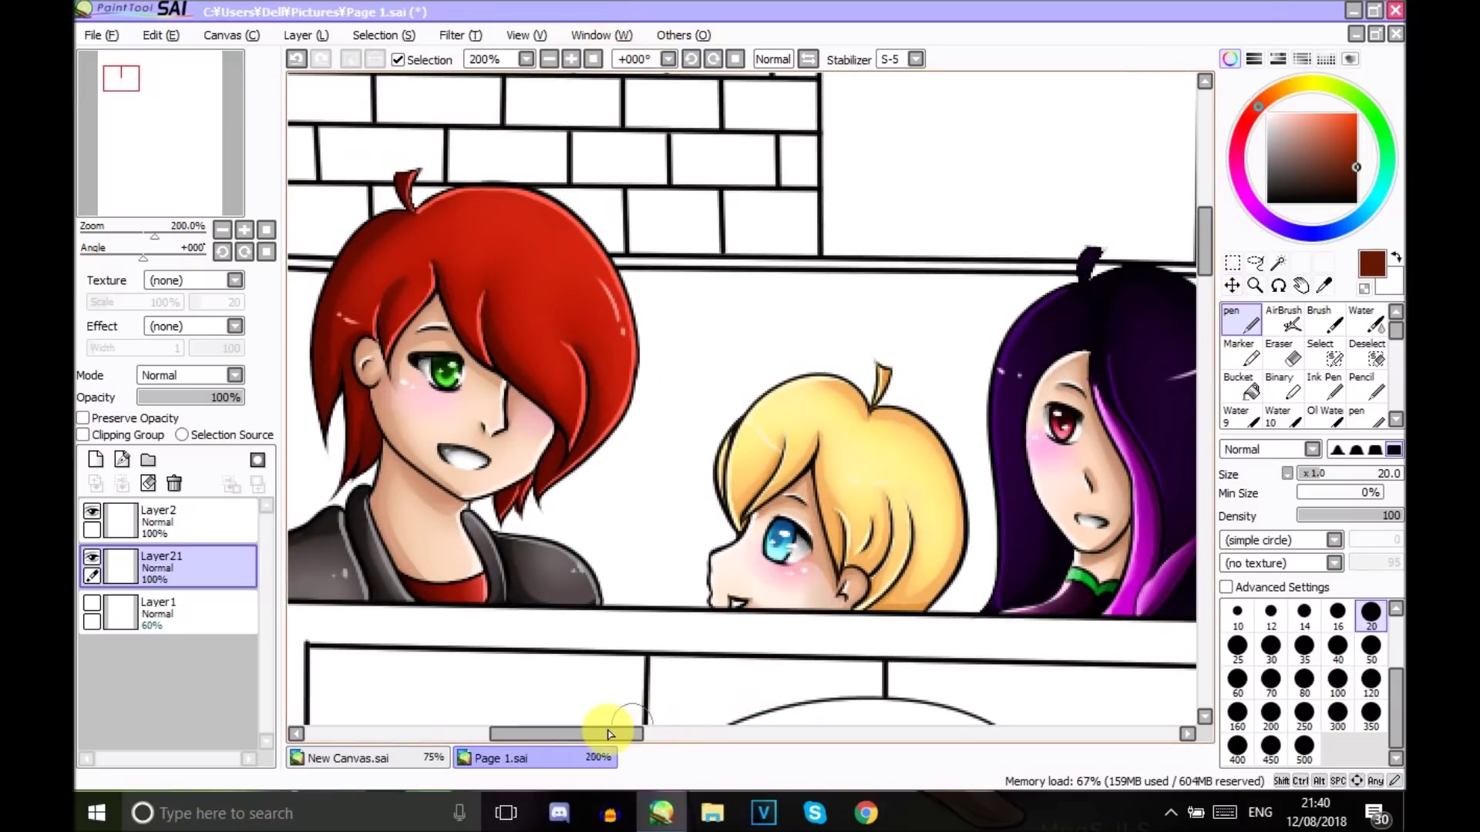
pyautogui.click(549, 58)
pyautogui.click(549, 59)
pyautogui.click(552, 56)
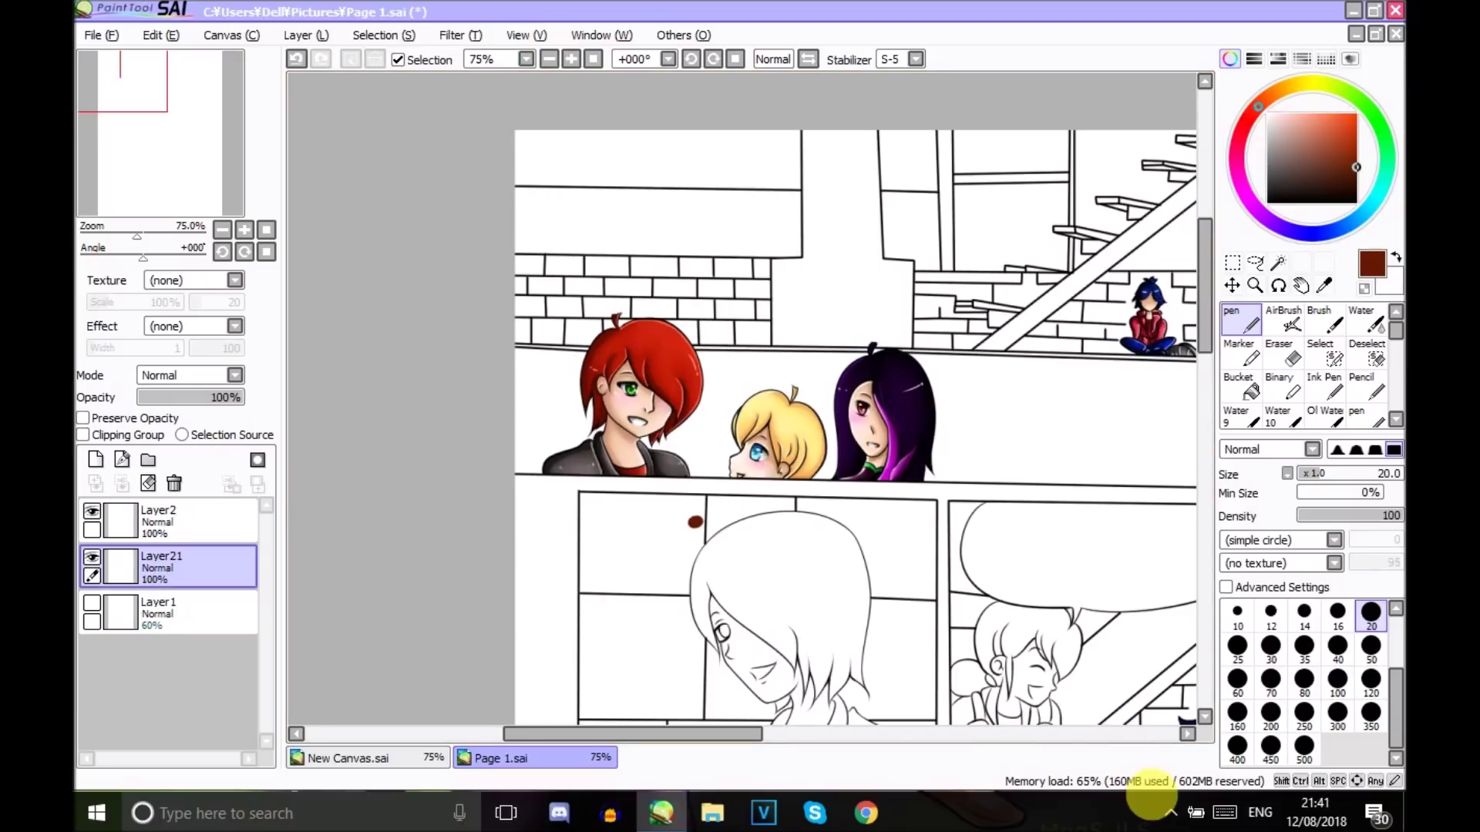
pyautogui.click(1170, 812)
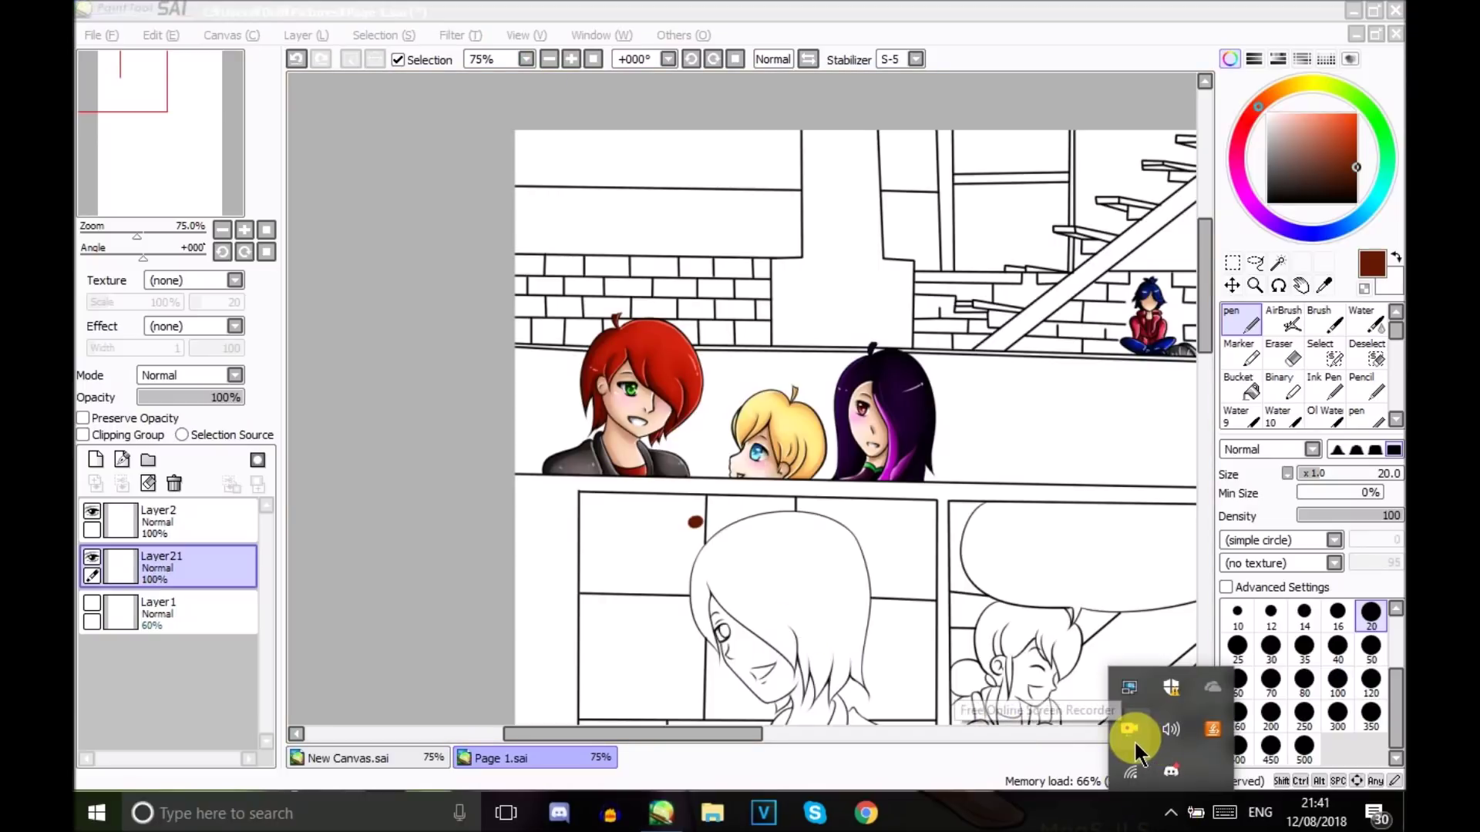